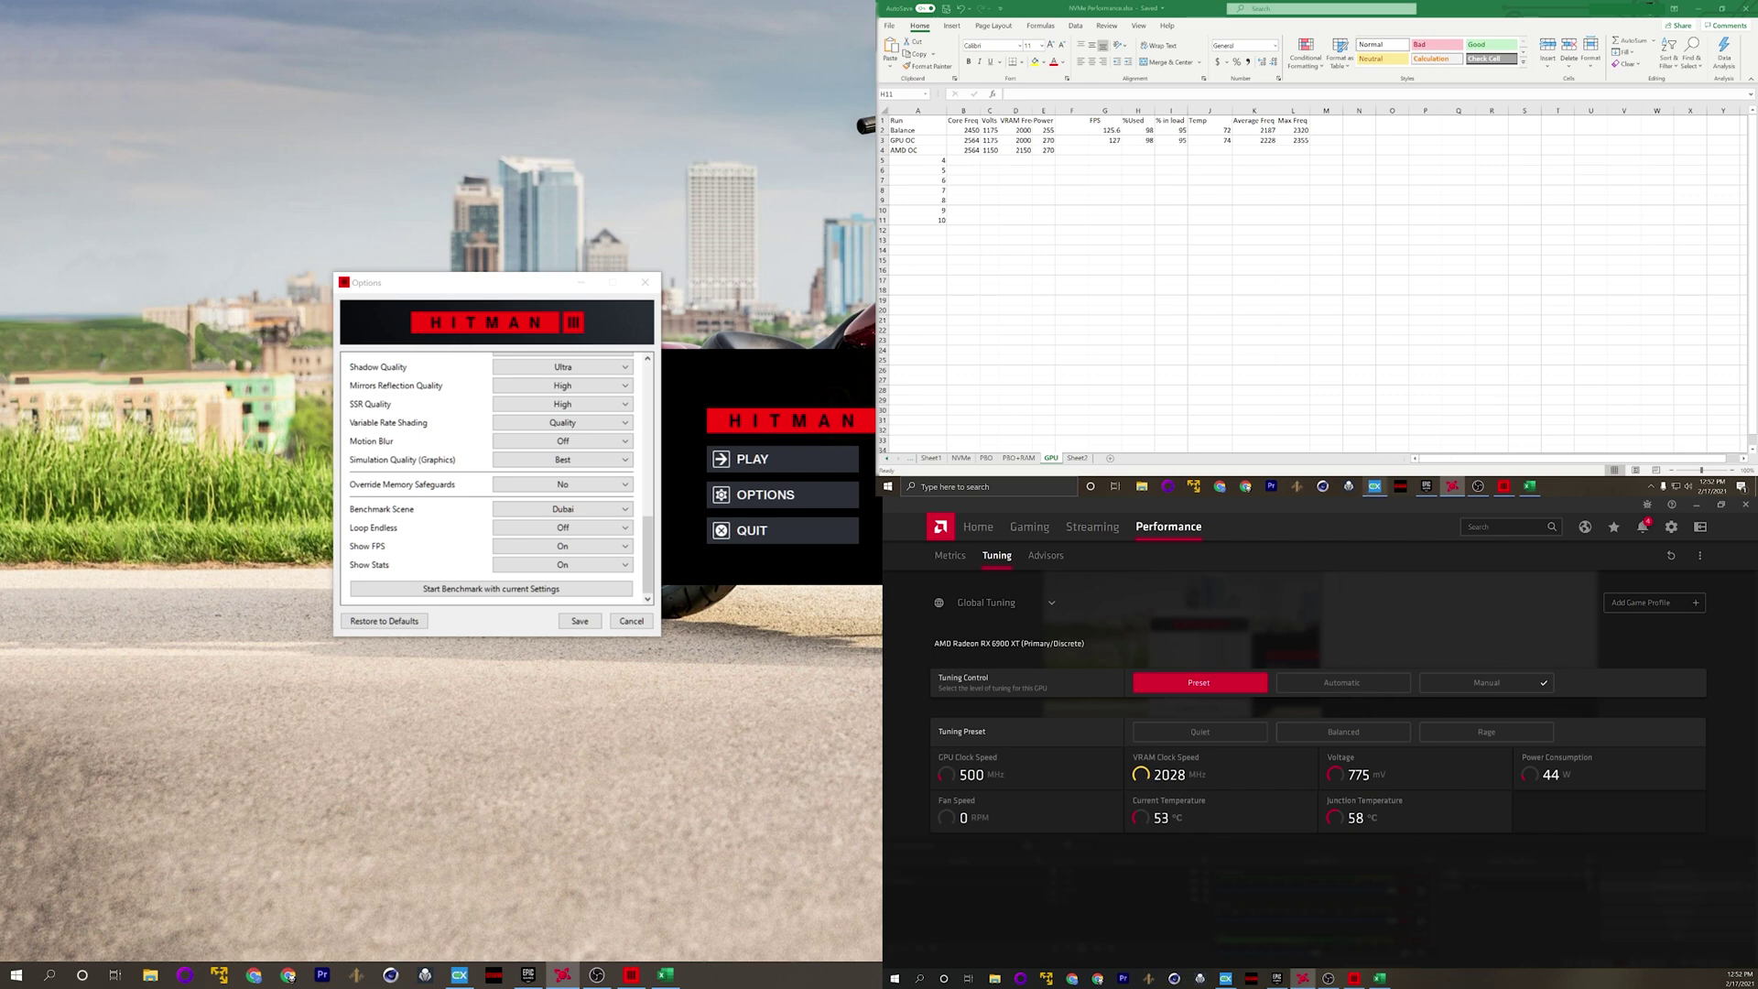
Step: Rename the AMD OC run in A4 to 'Rage' and highlight its settings B4:E4
{"action": "left_click", "coordinate": [1375, 486]}
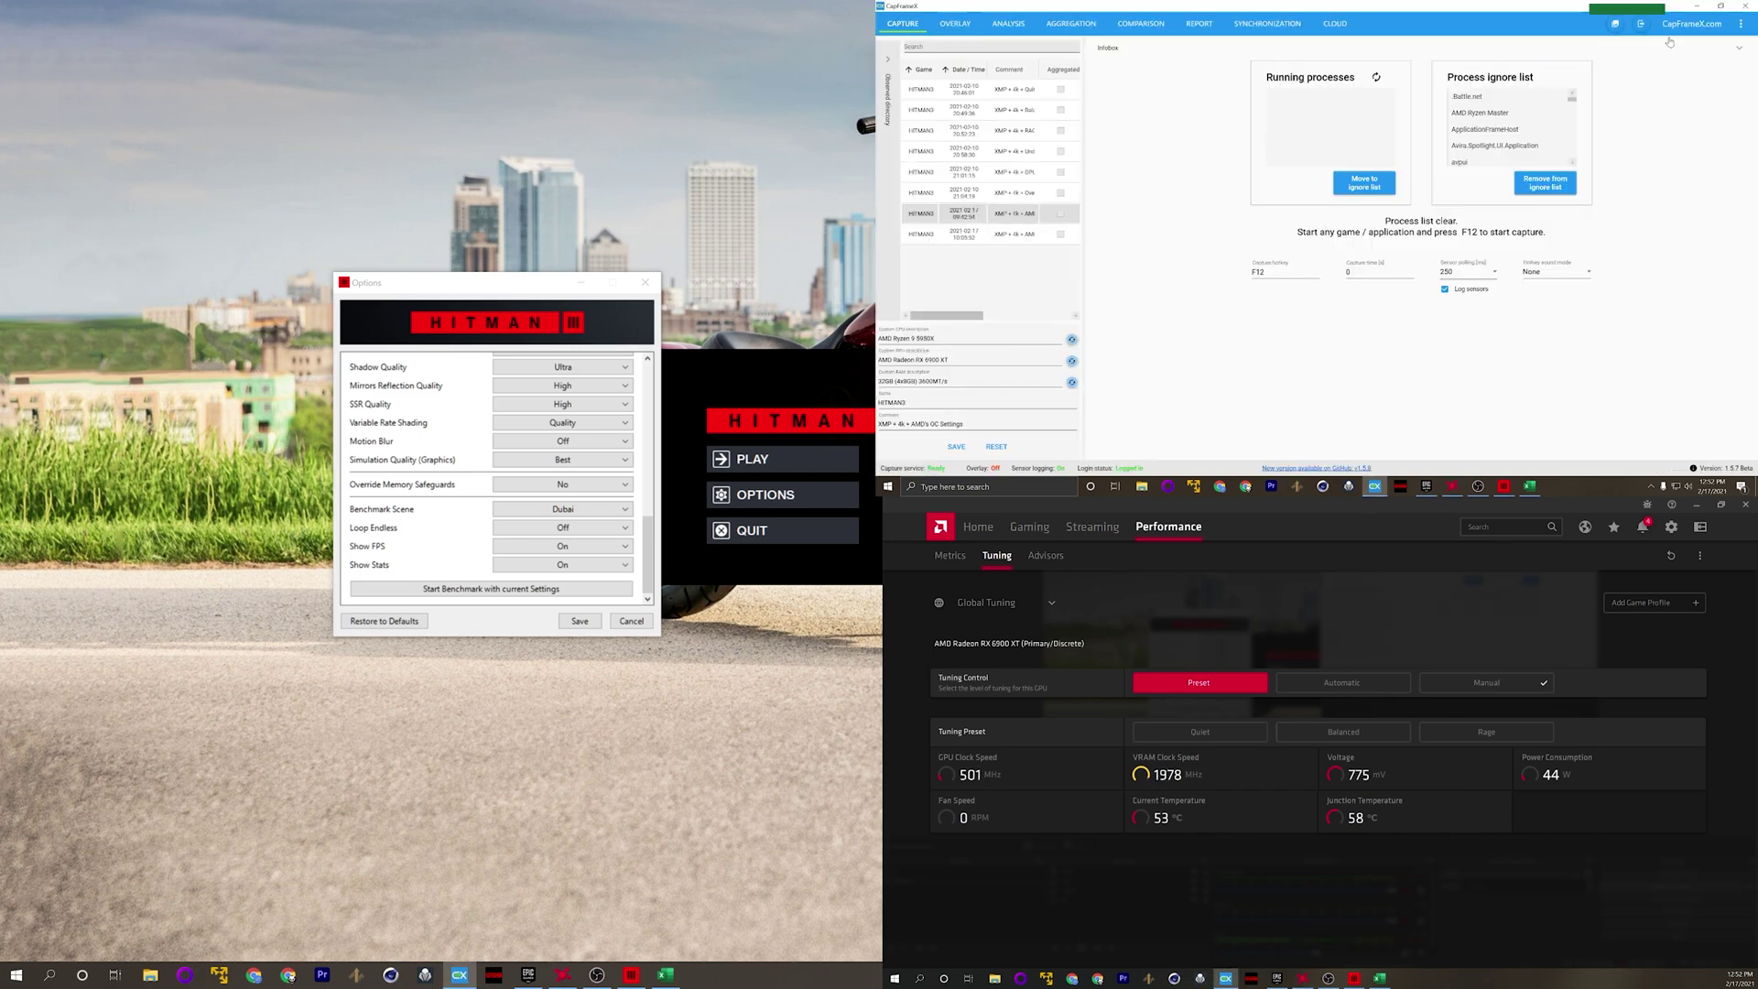
{"action": "left_click", "coordinate": [1532, 486]}
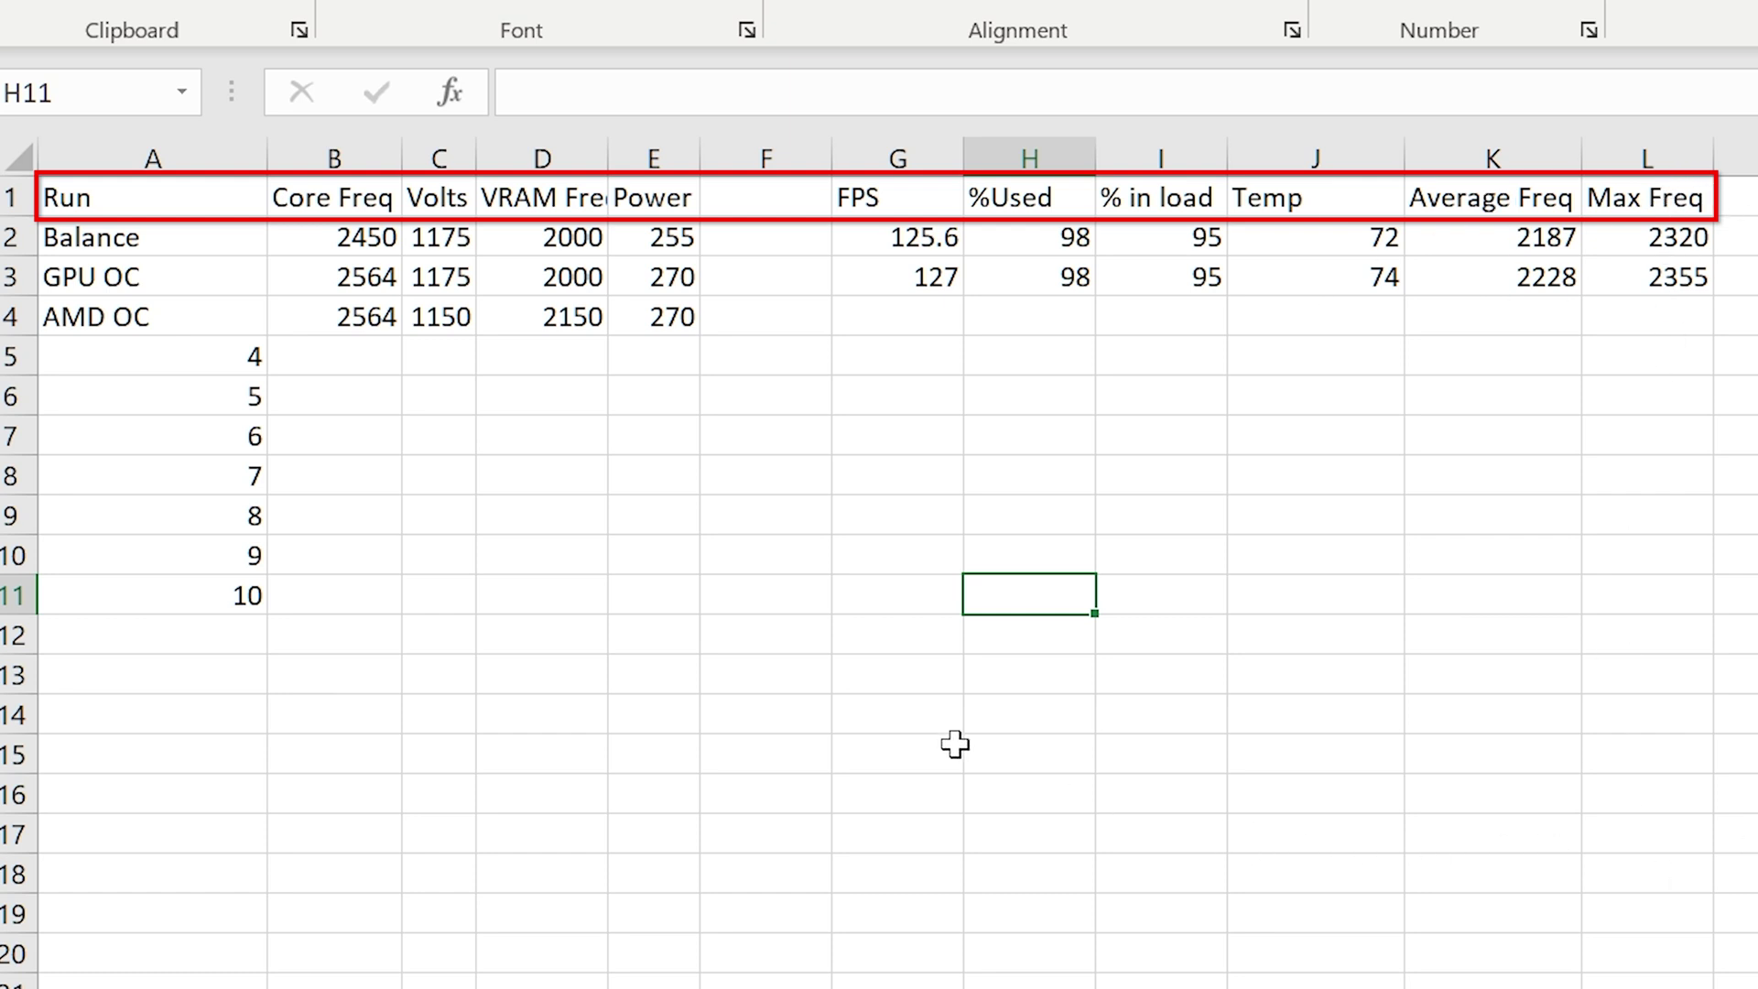
{"action": "left_click", "coordinate": [85, 317]}
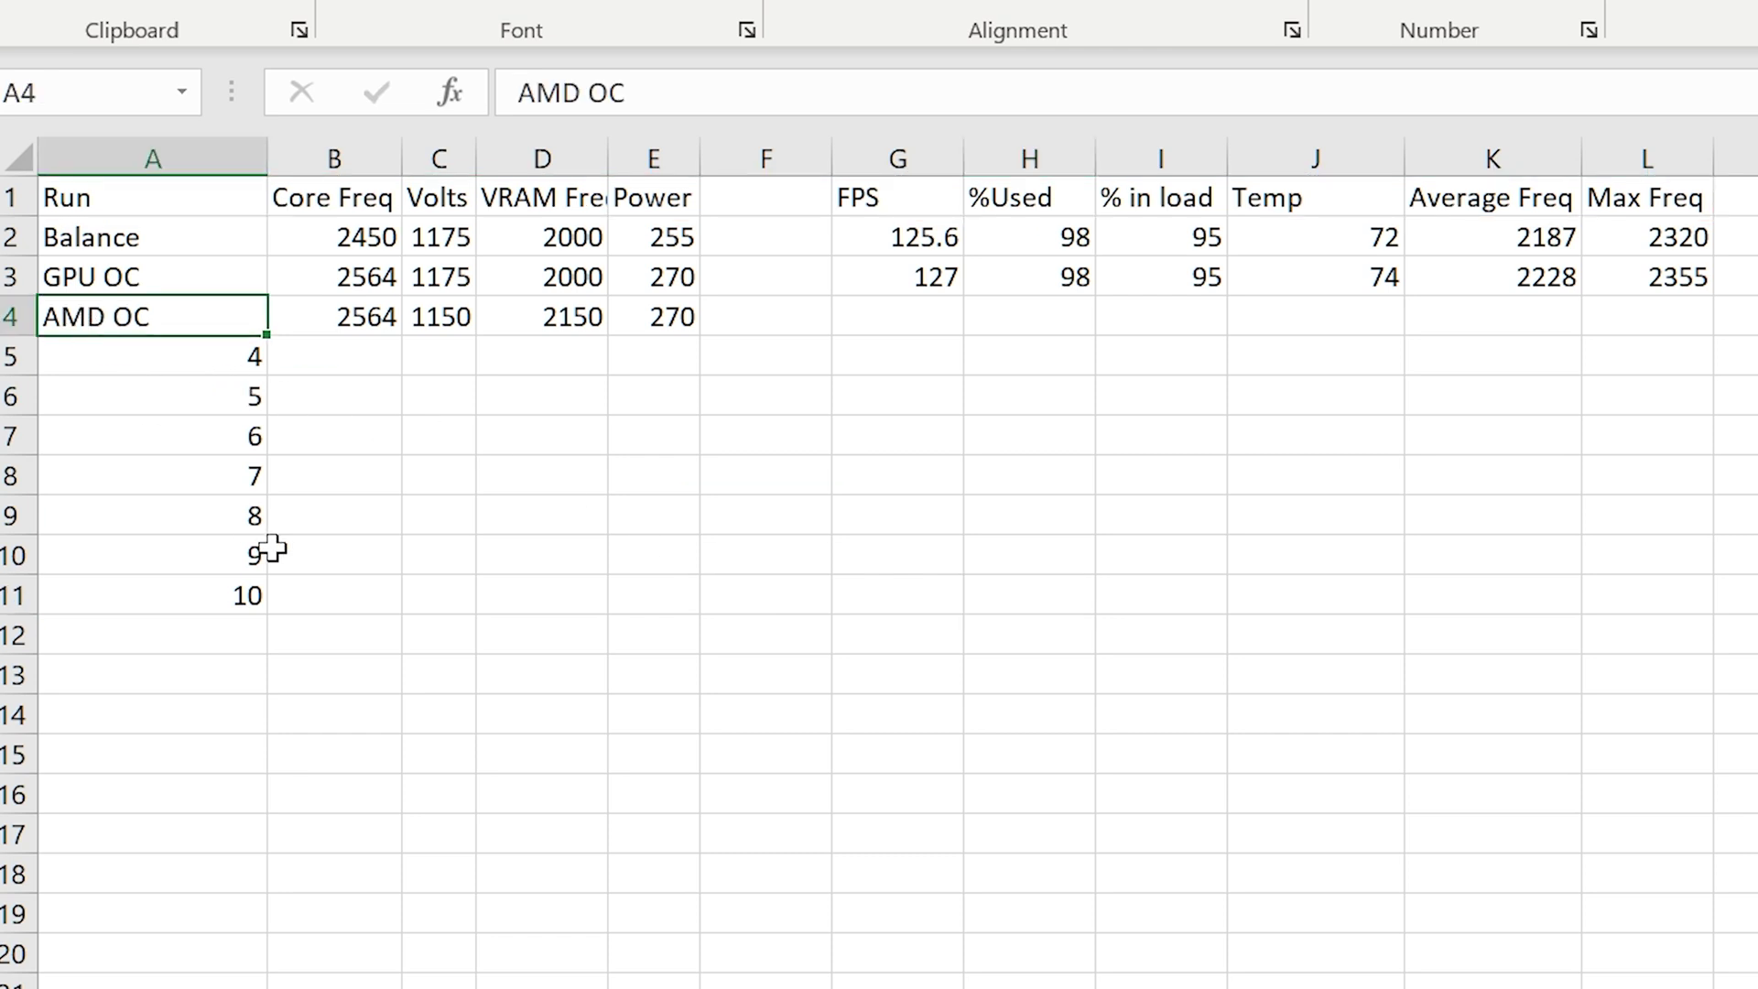
{"action": "type", "text": "Raq"}
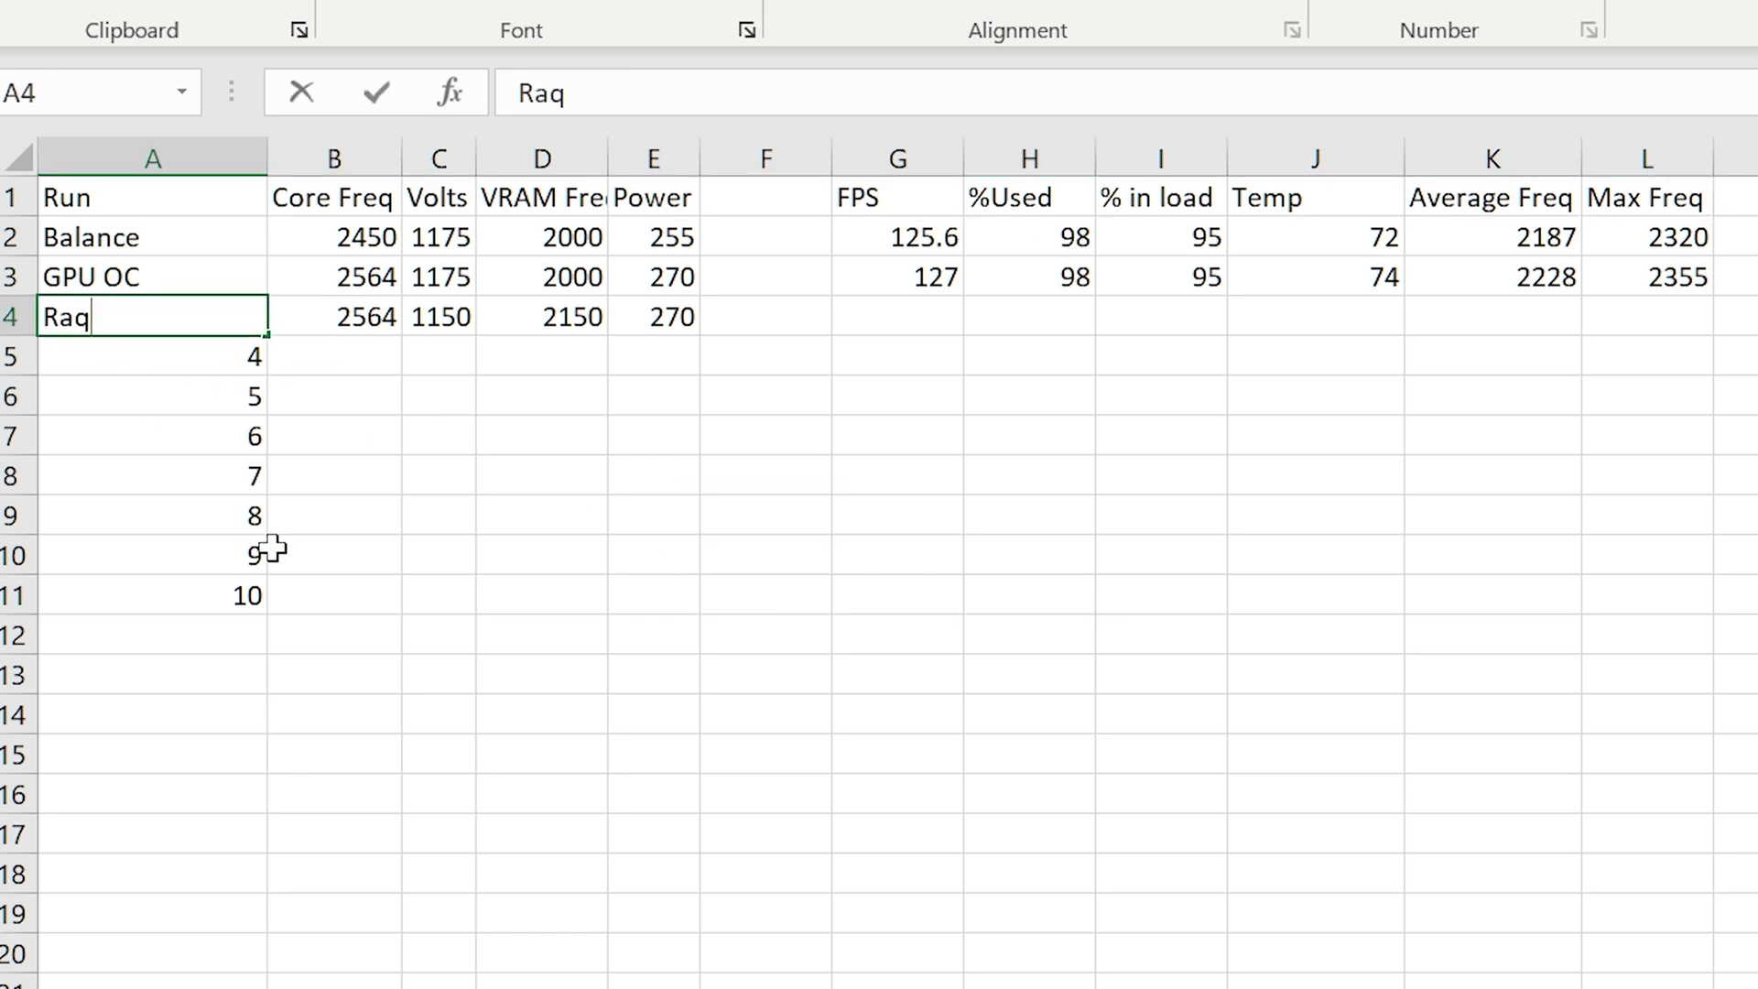
{"action": "key", "text": "BackSpace"}
{"action": "type", "text": "ge"}
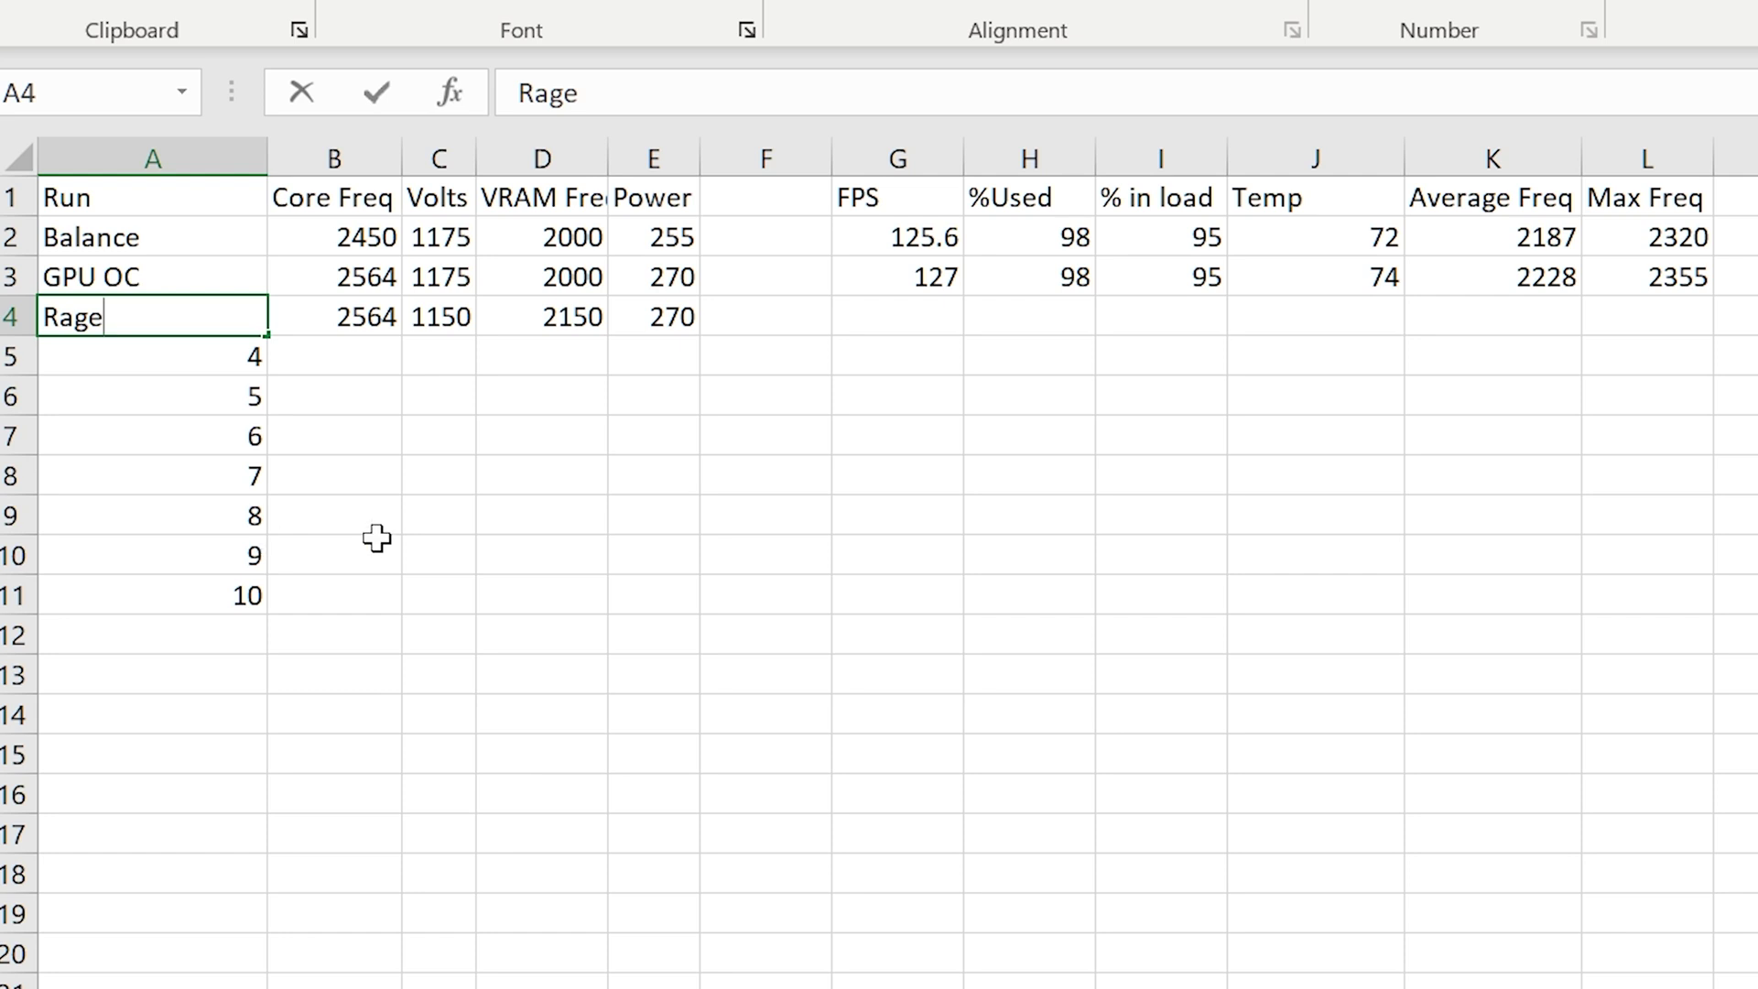
{"action": "left_click", "coordinate": [1186, 646]}
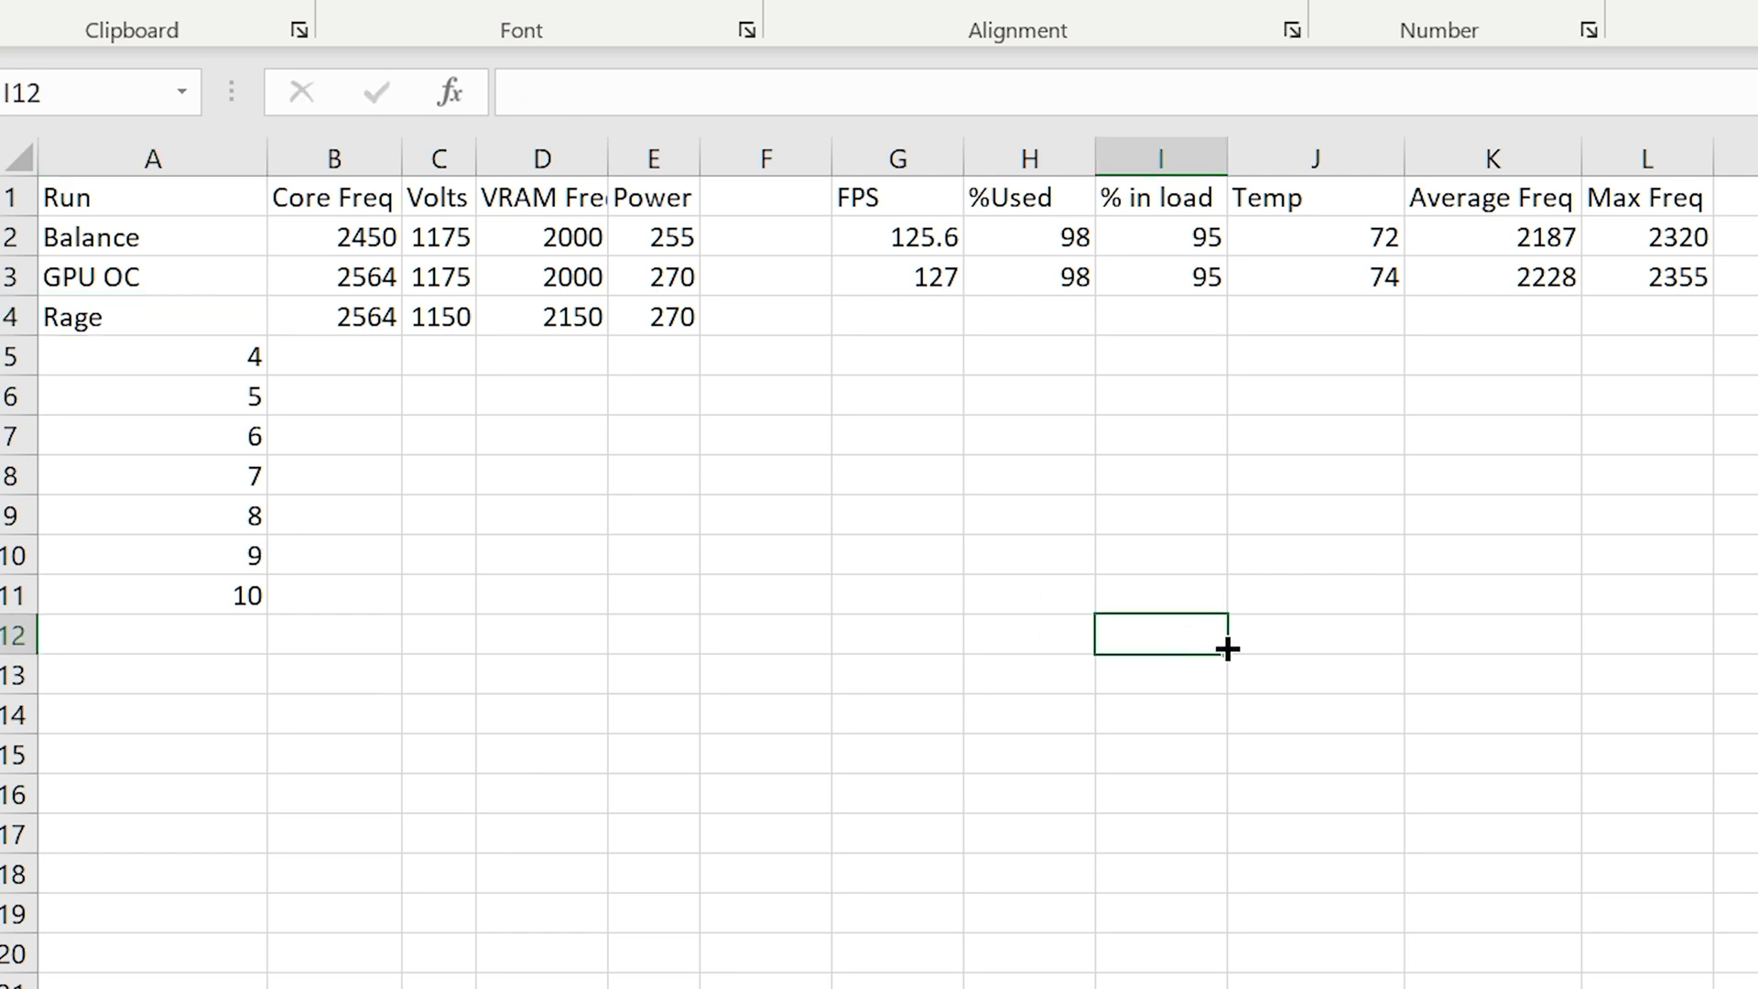
{"action": "left_click", "coordinate": [394, 317]}
{"action": "left_click_drag", "start_coordinate": [393, 317], "coordinate": [696, 317]}
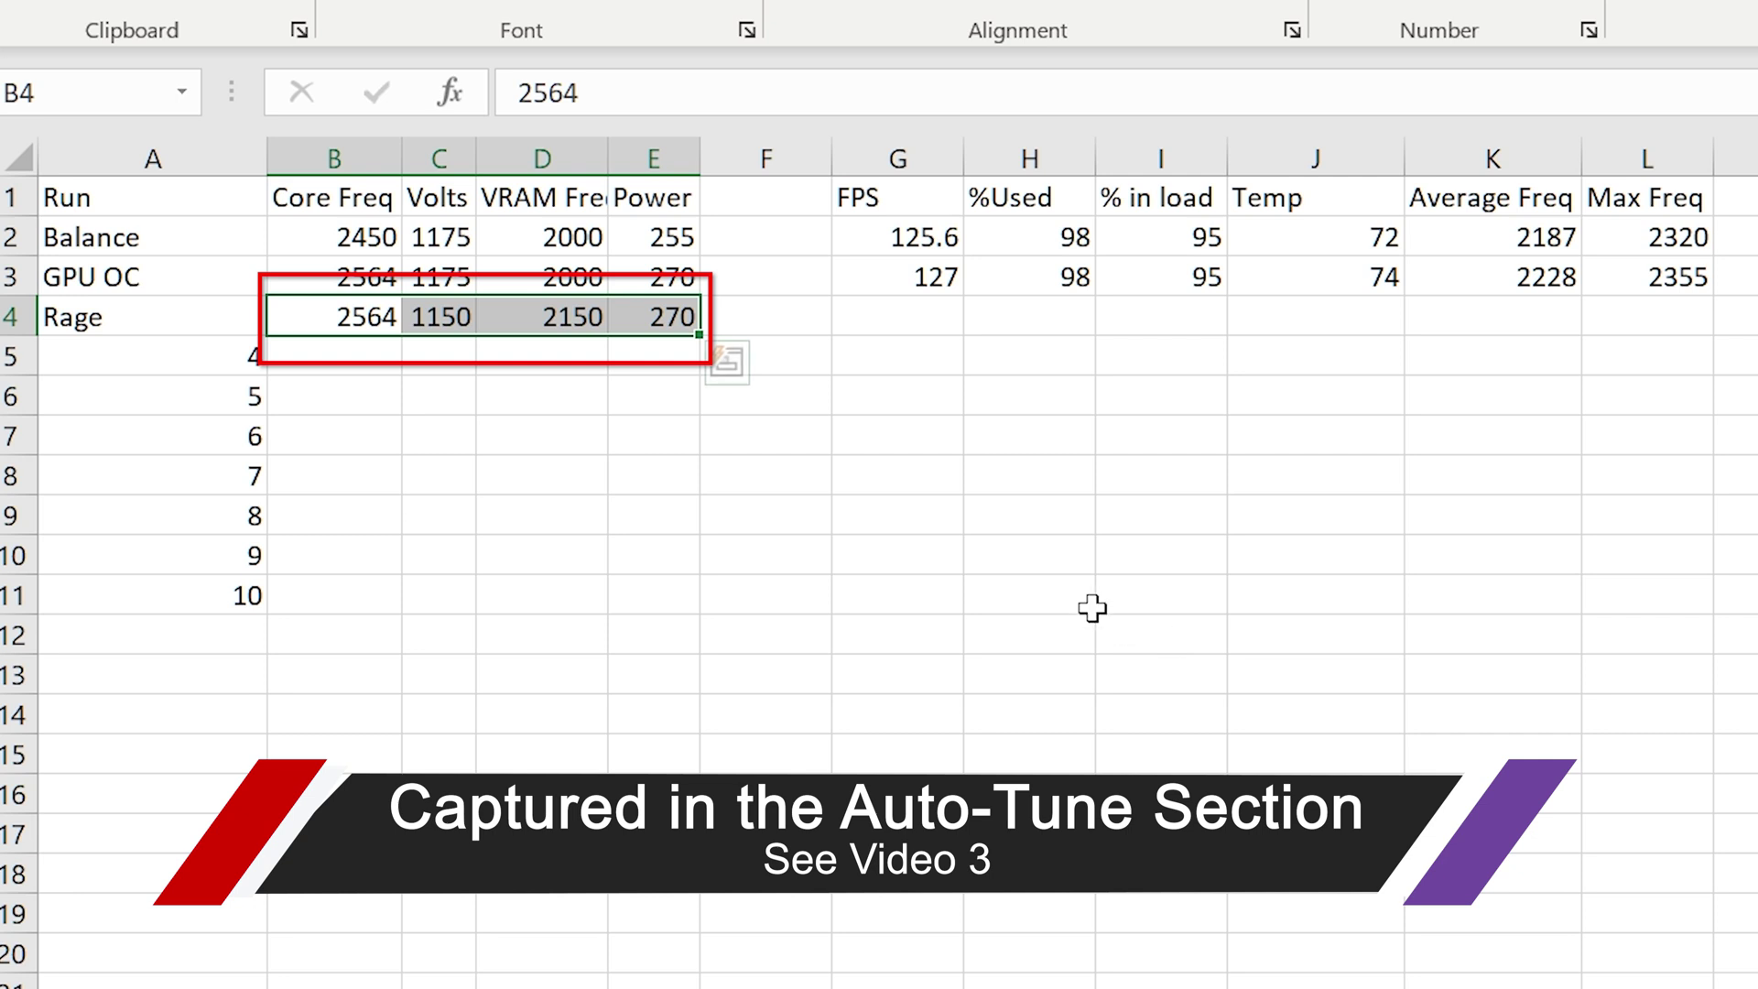
Step: Retype the A4 run name as 'RAGE' in capitals and reselect B4:E4
{"action": "left_click", "coordinate": [174, 325]}
{"action": "type", "text": "RAGEW"}
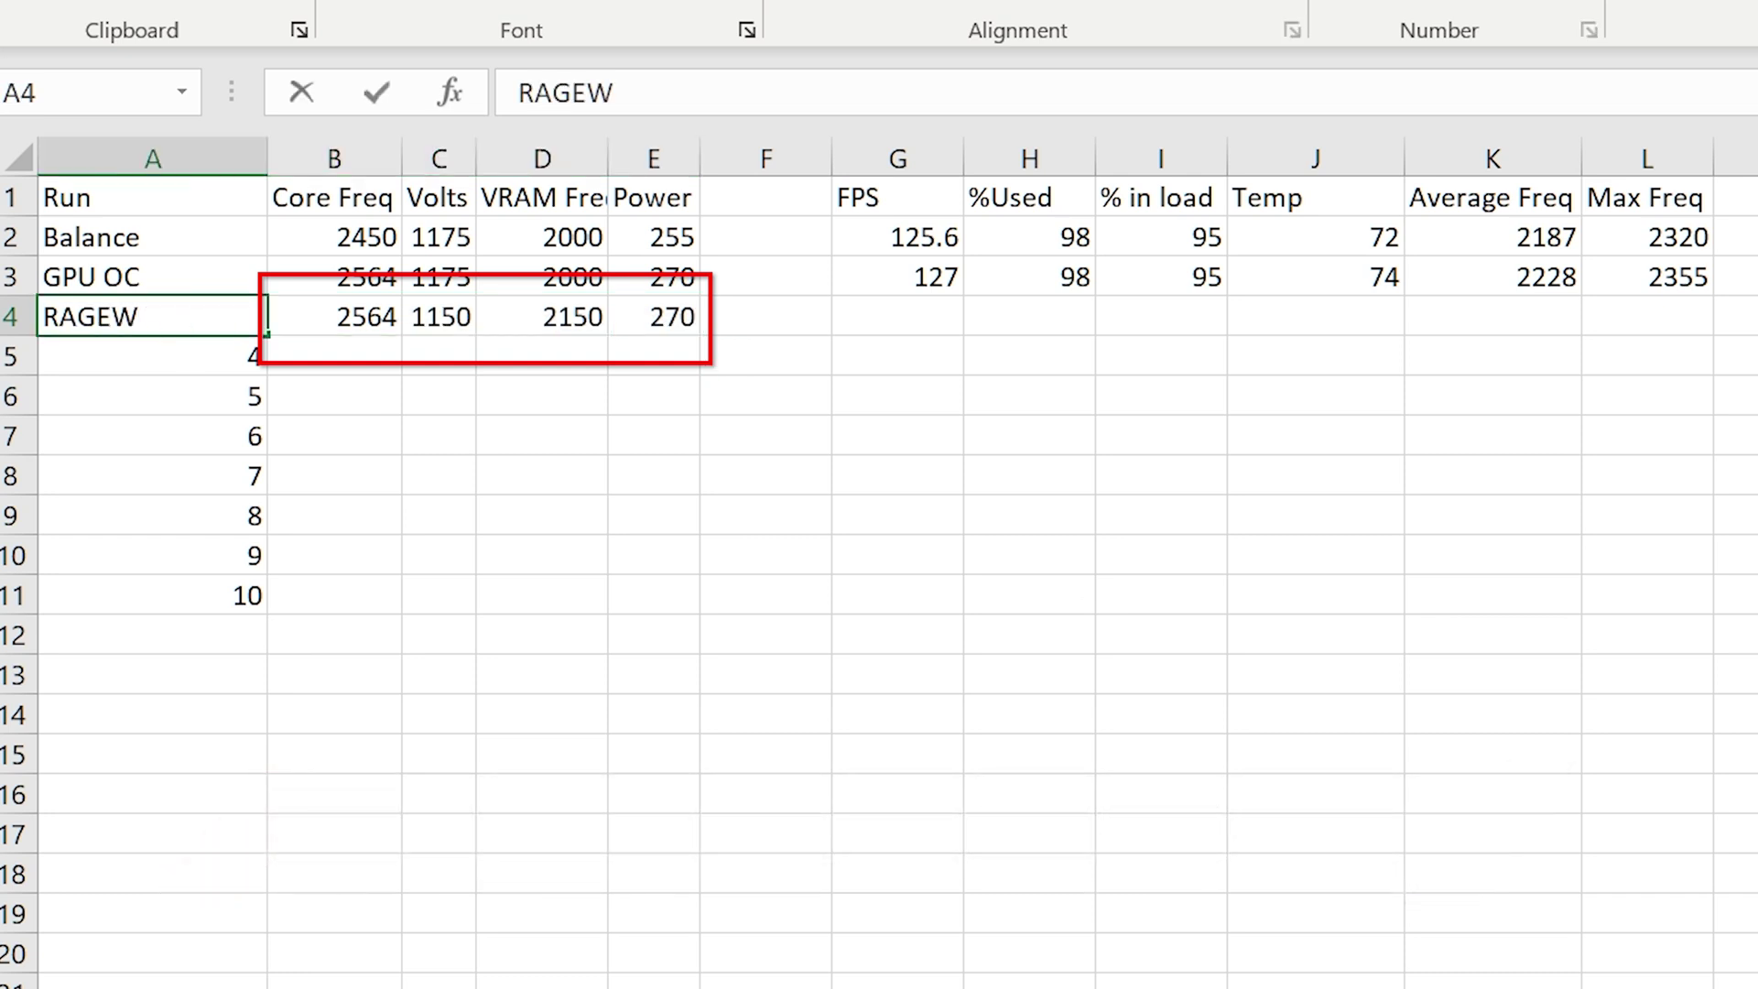
{"action": "key", "text": "BackSpace"}
{"action": "left_click", "coordinate": [1238, 765]}
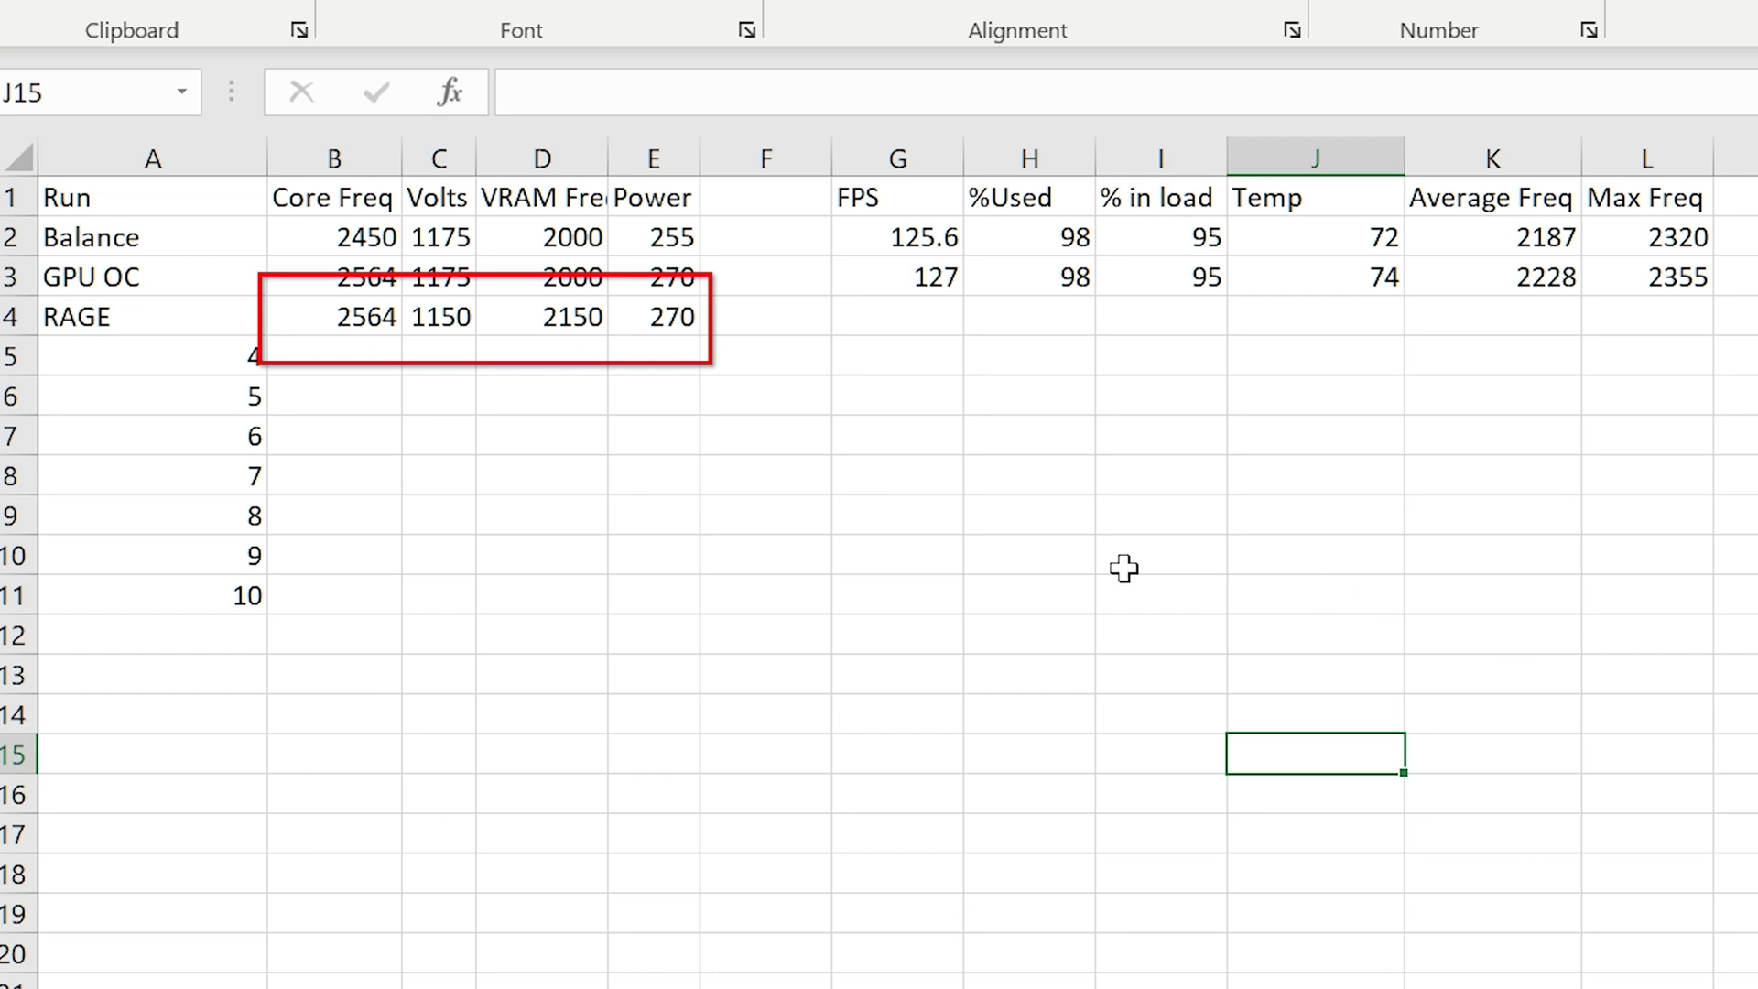
{"action": "left_click", "coordinate": [310, 309]}
{"action": "left_click_drag", "start_coordinate": [441, 312], "coordinate": [673, 318]}
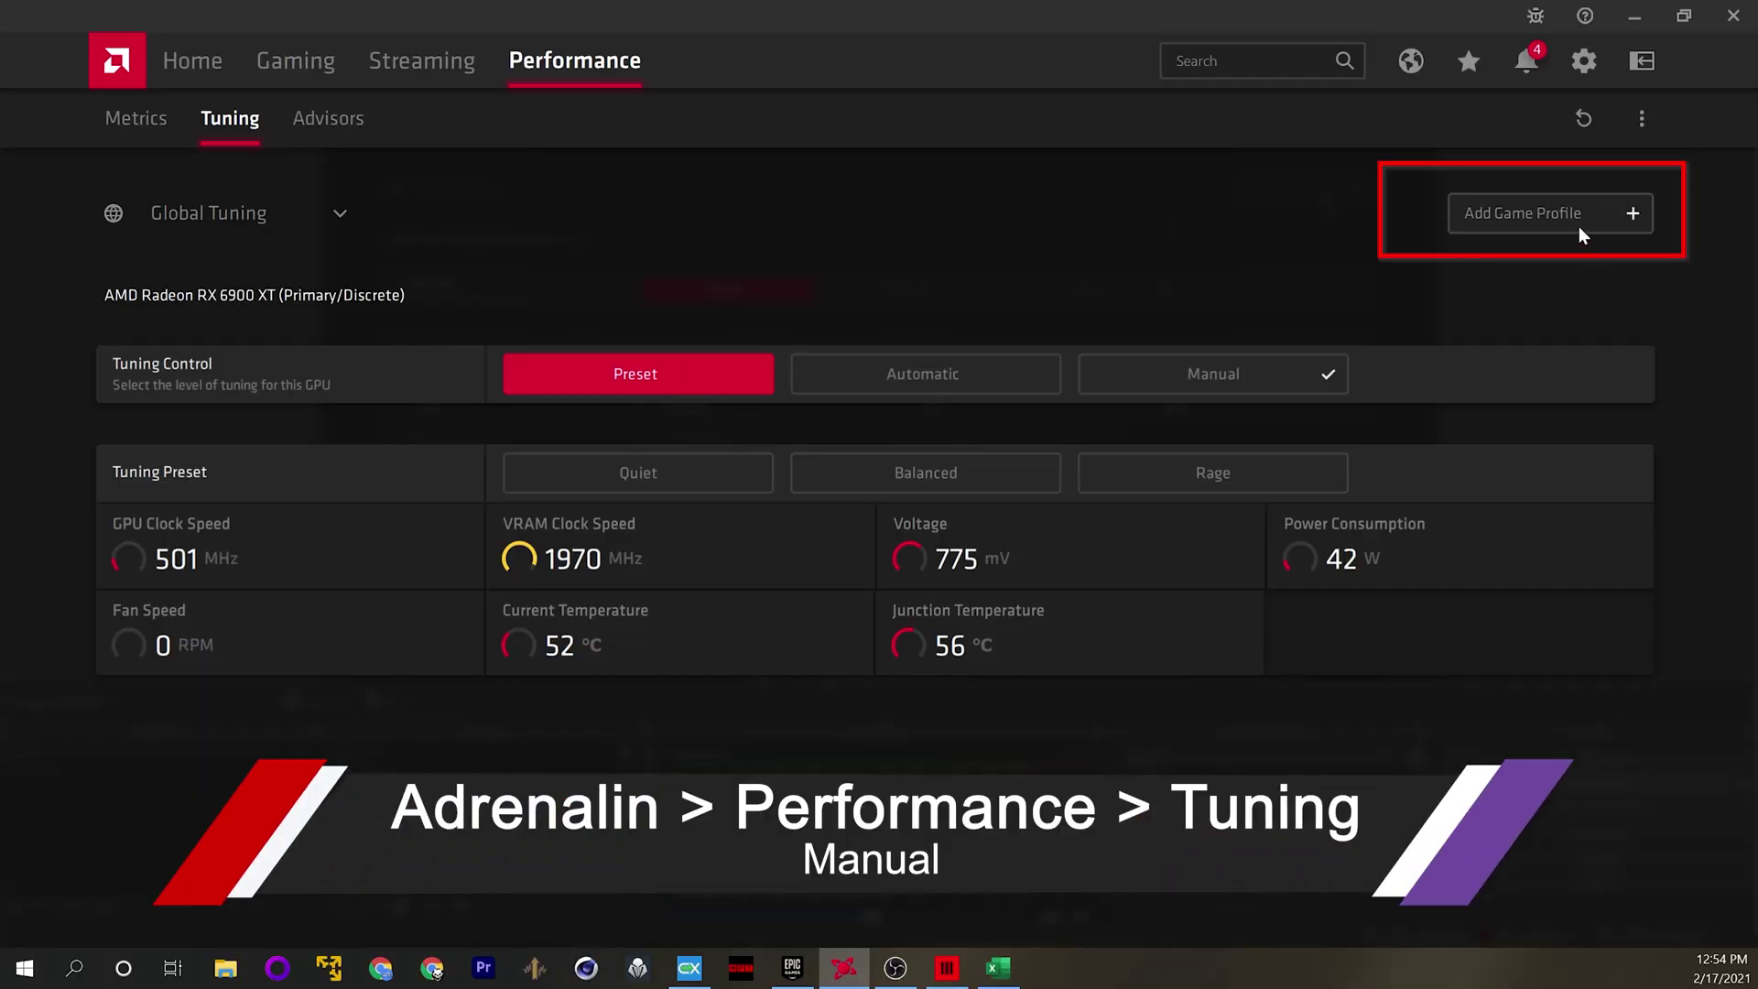
Step: Add a HITMAN3 game profile on the Performance Tuning page
{"action": "left_click", "coordinate": [1578, 228]}
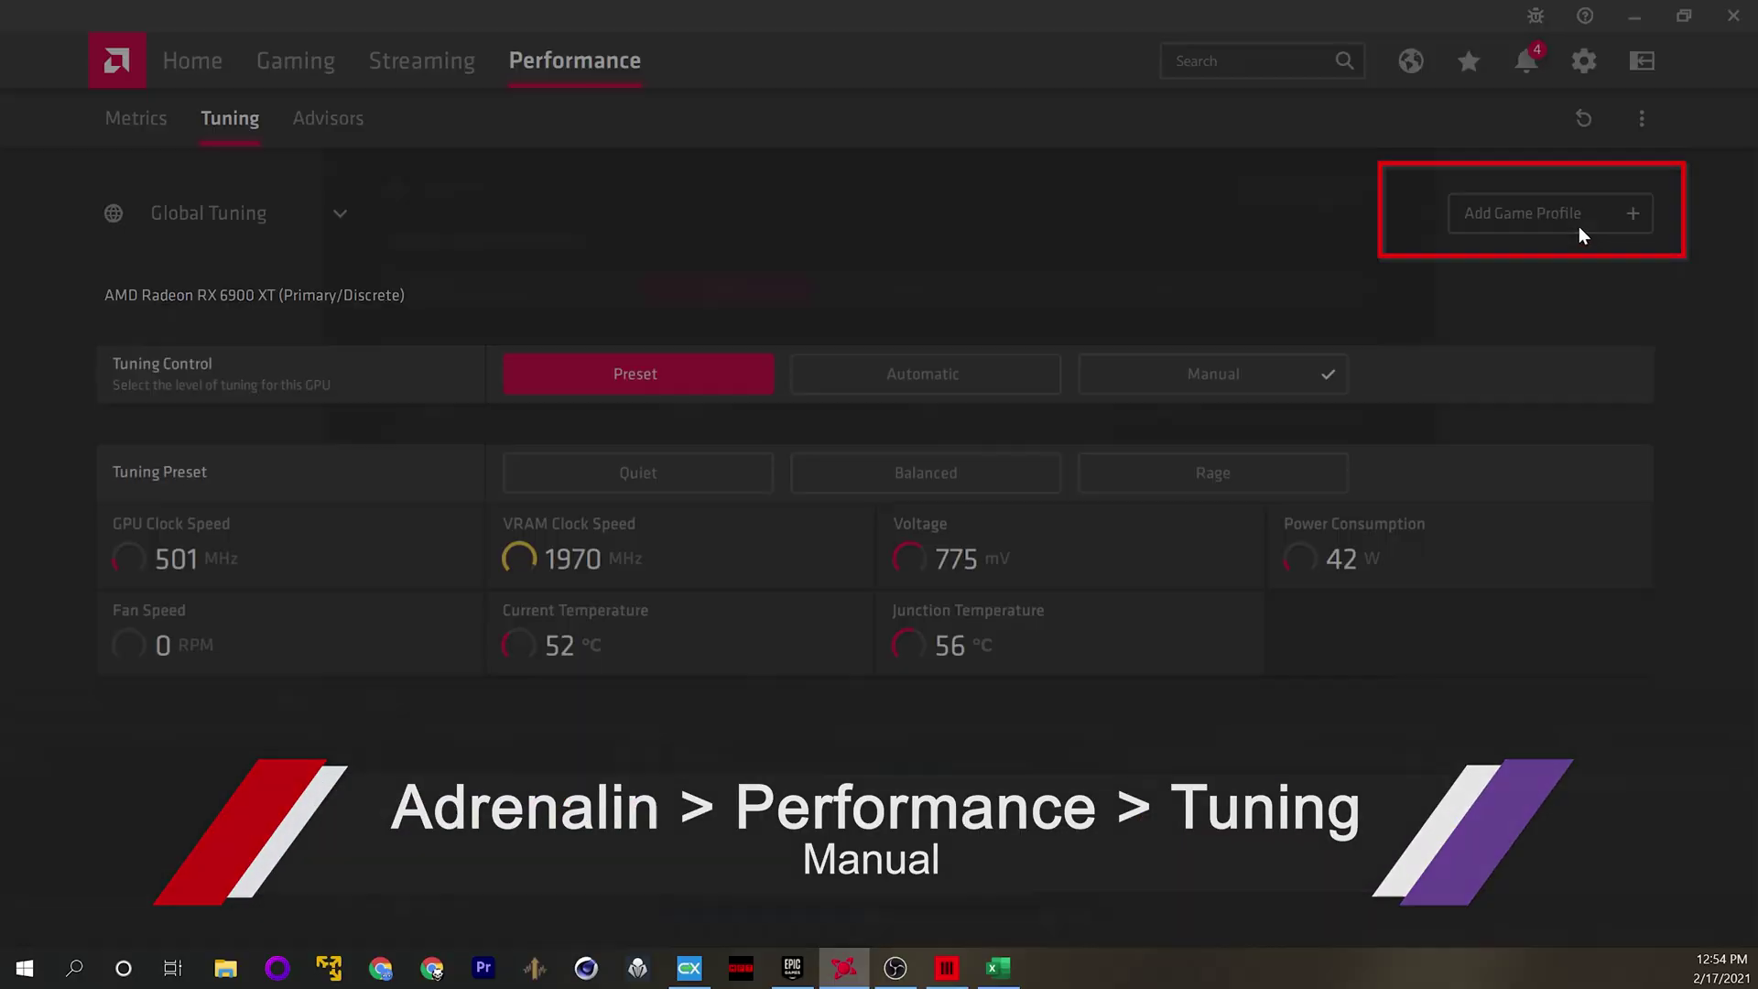
{"action": "scroll", "coordinate": [894, 547], "scroll_direction": "down", "scroll_amount": 2}
{"action": "scroll", "coordinate": [895, 550], "scroll_direction": "down", "scroll_amount": 1}
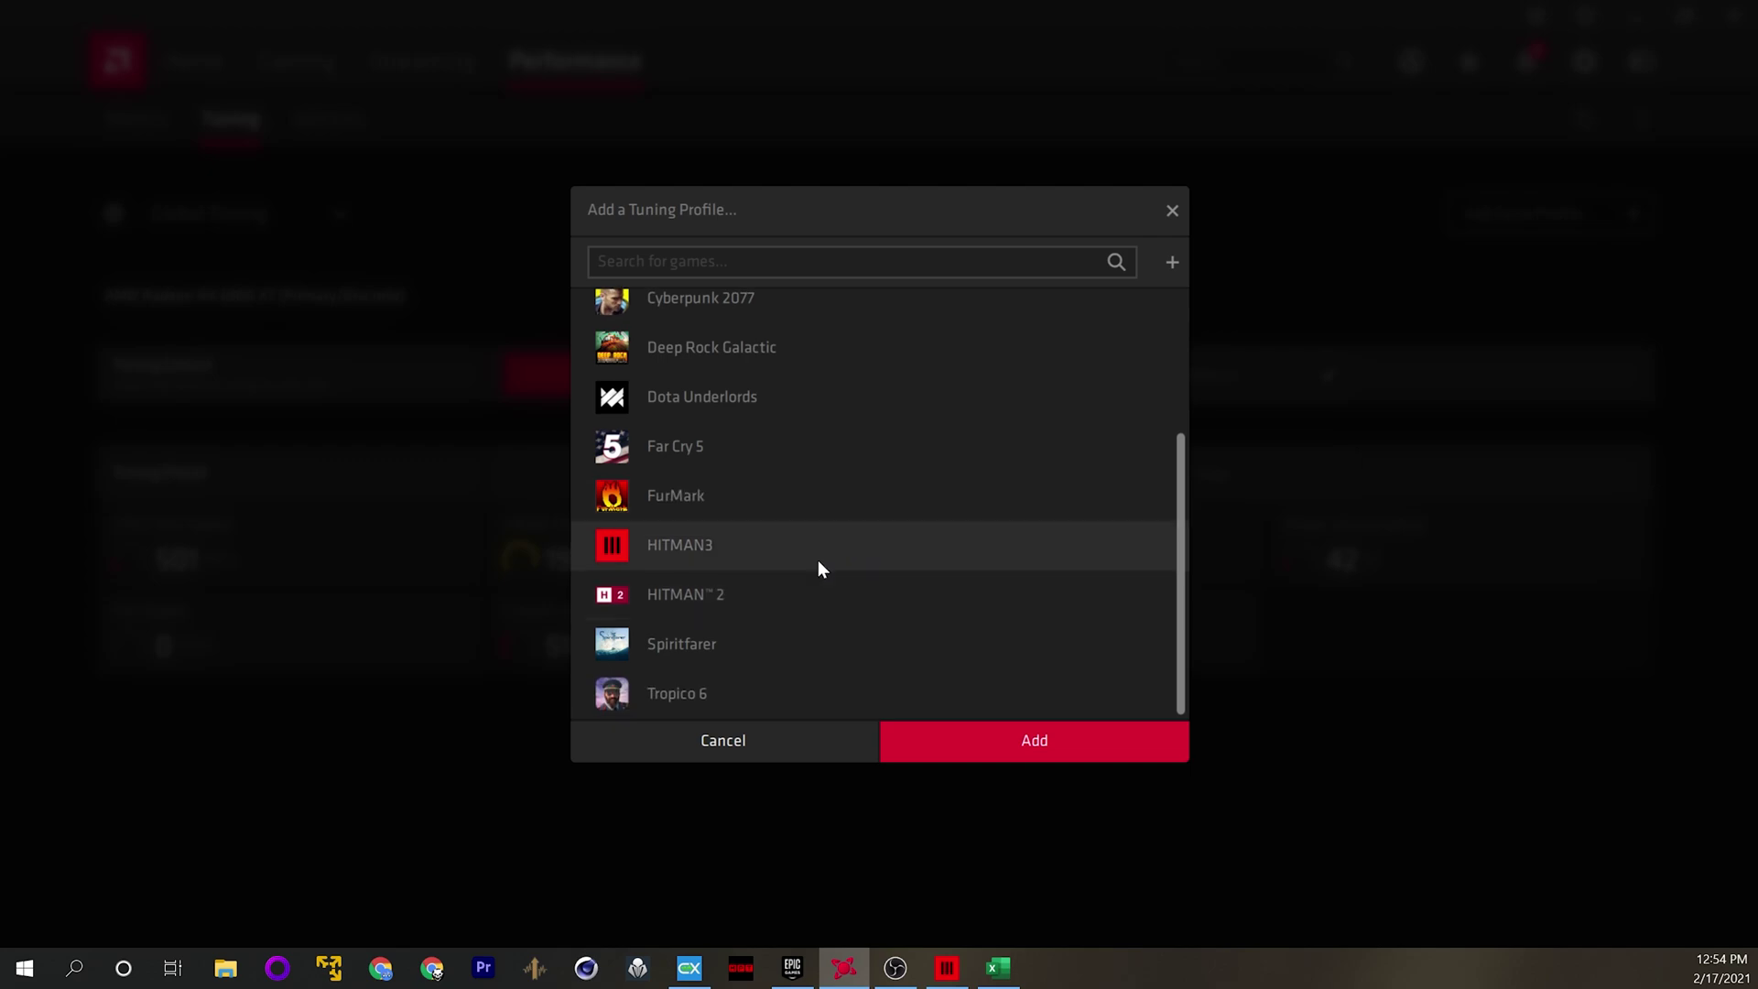
{"action": "left_click", "coordinate": [816, 559]}
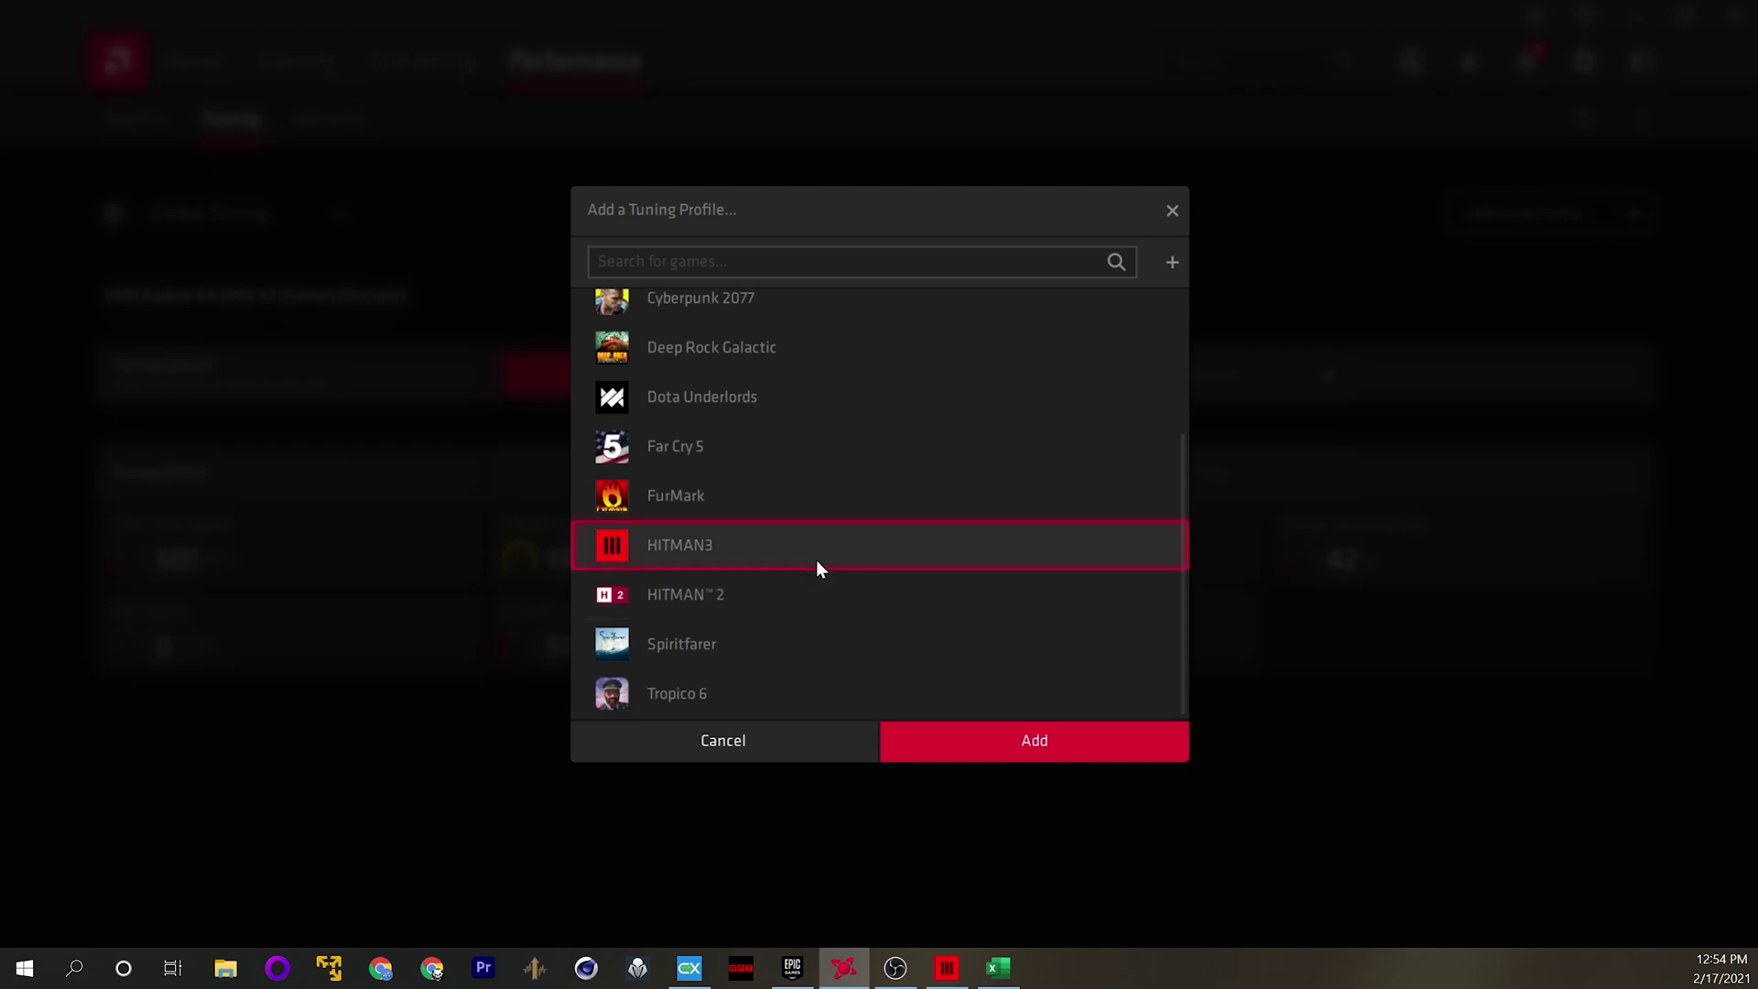
{"action": "left_click", "coordinate": [989, 745]}
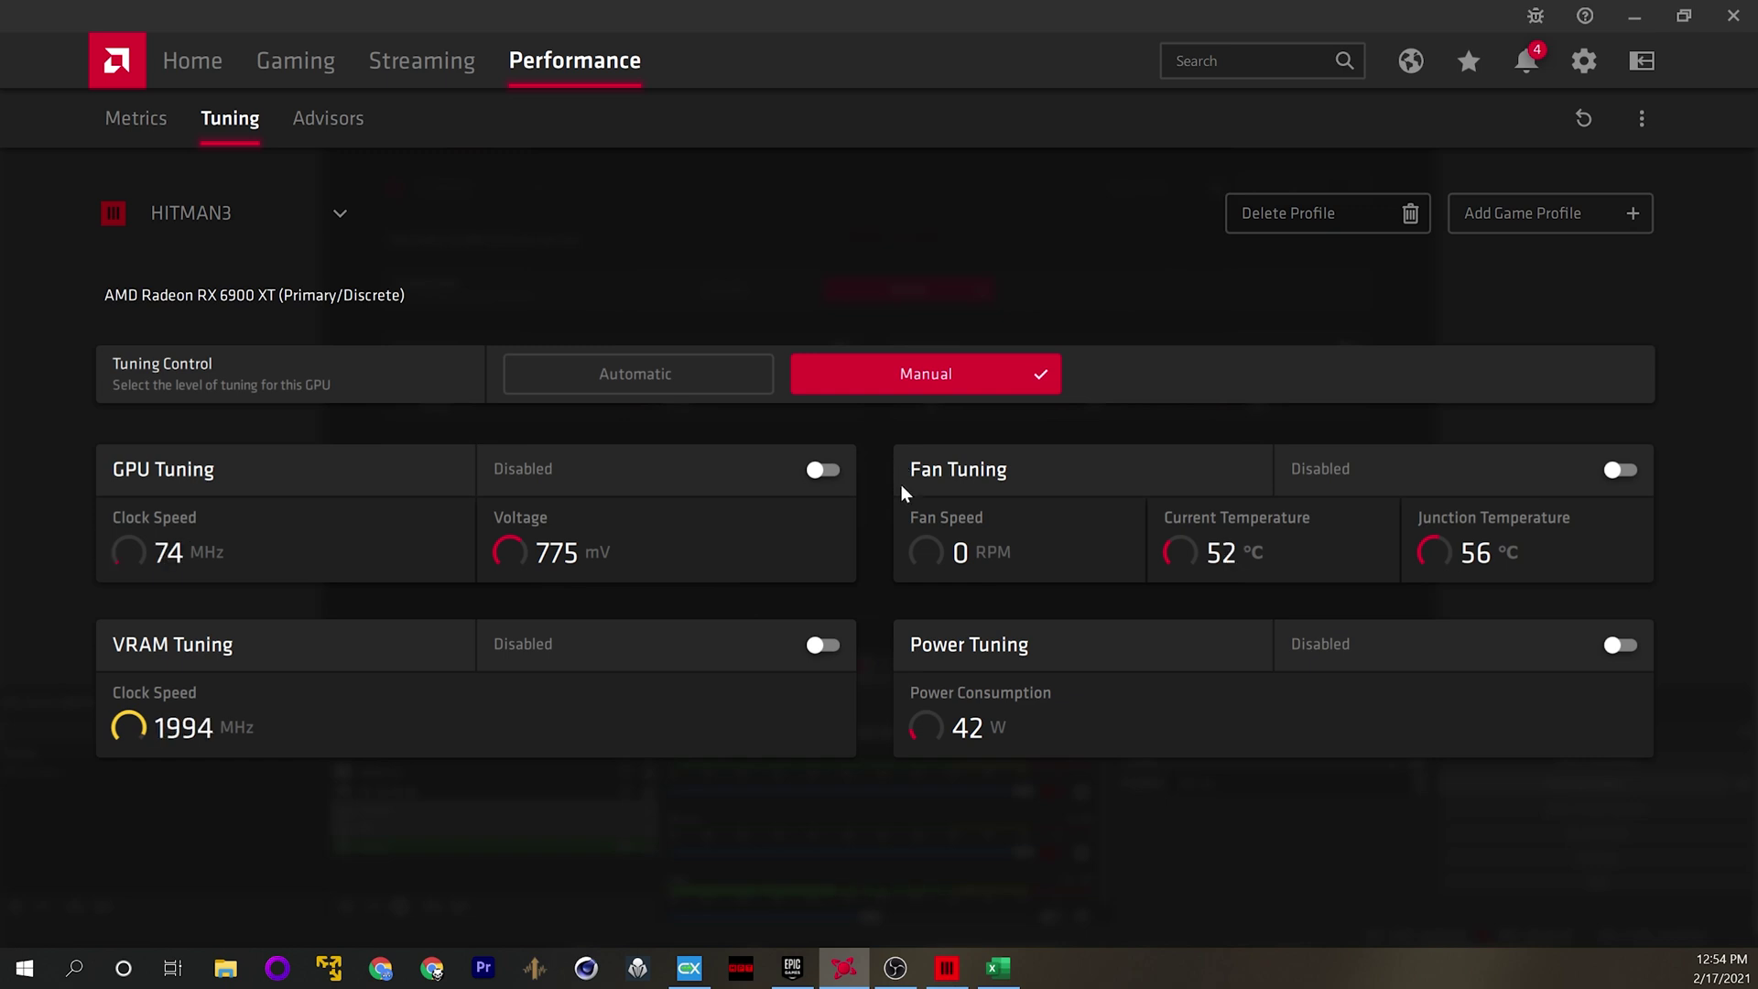
Step: Enable Fan Tuning with Advanced Control and show the Fine Tuning Controls
{"action": "left_click", "coordinate": [1618, 472]}
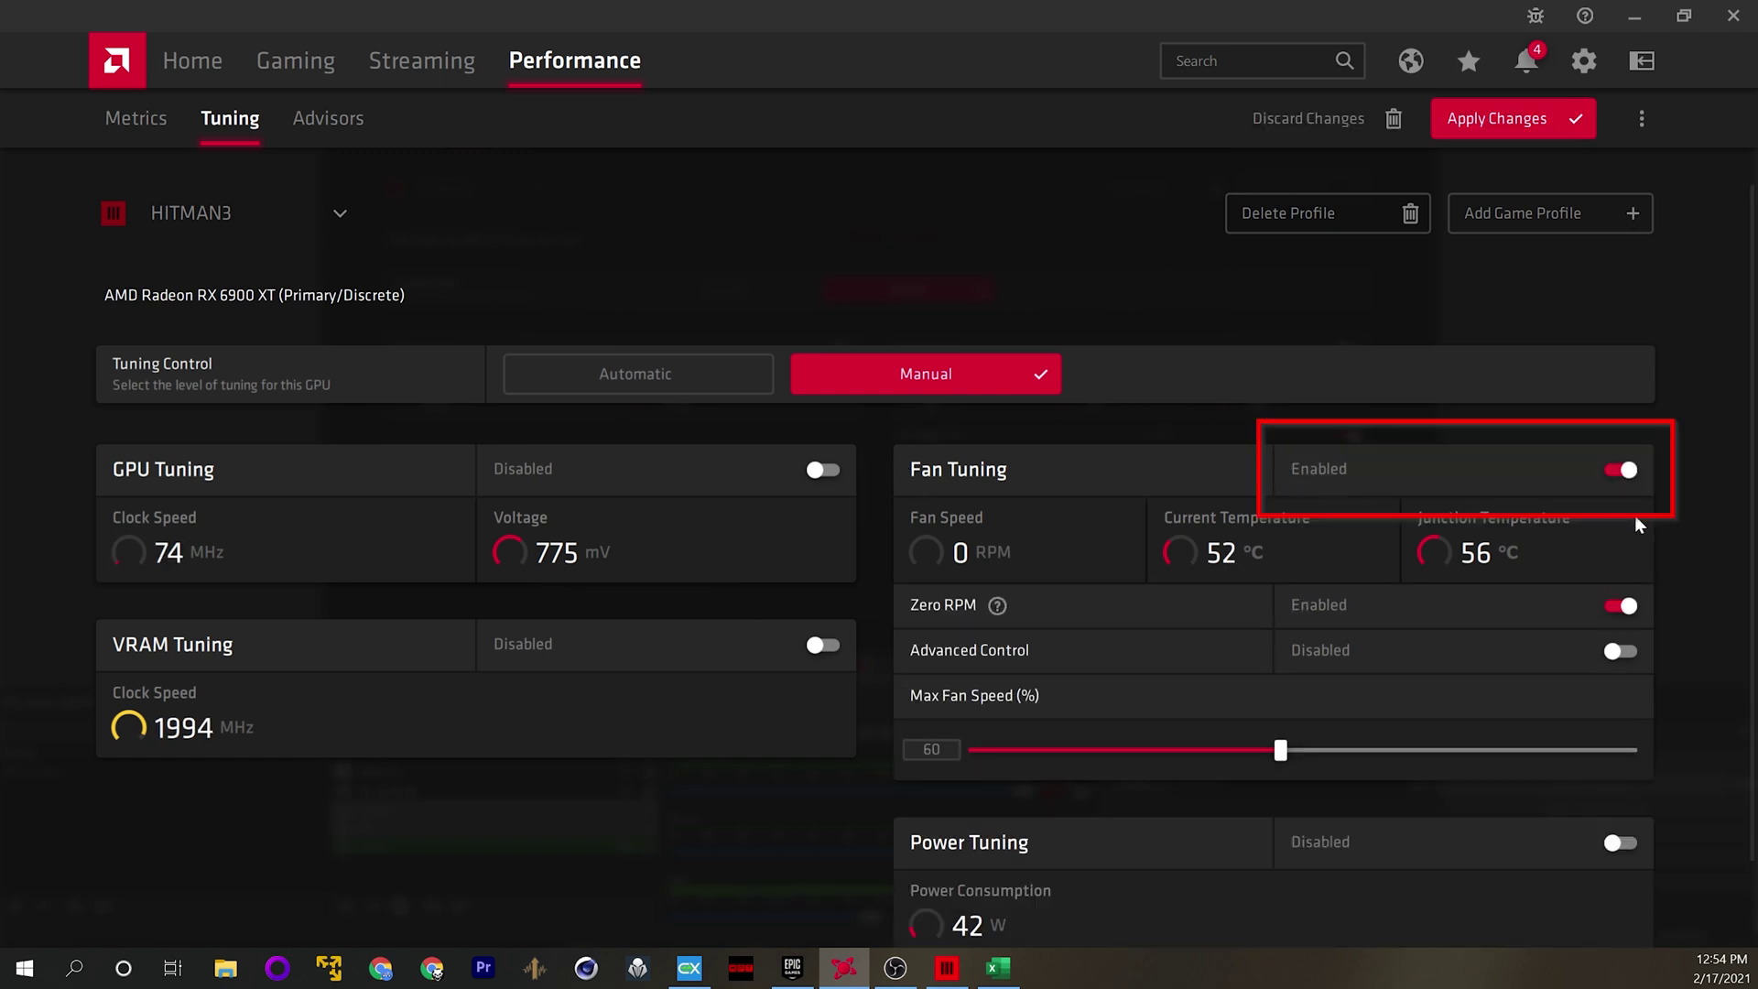
{"action": "left_click", "coordinate": [1620, 652]}
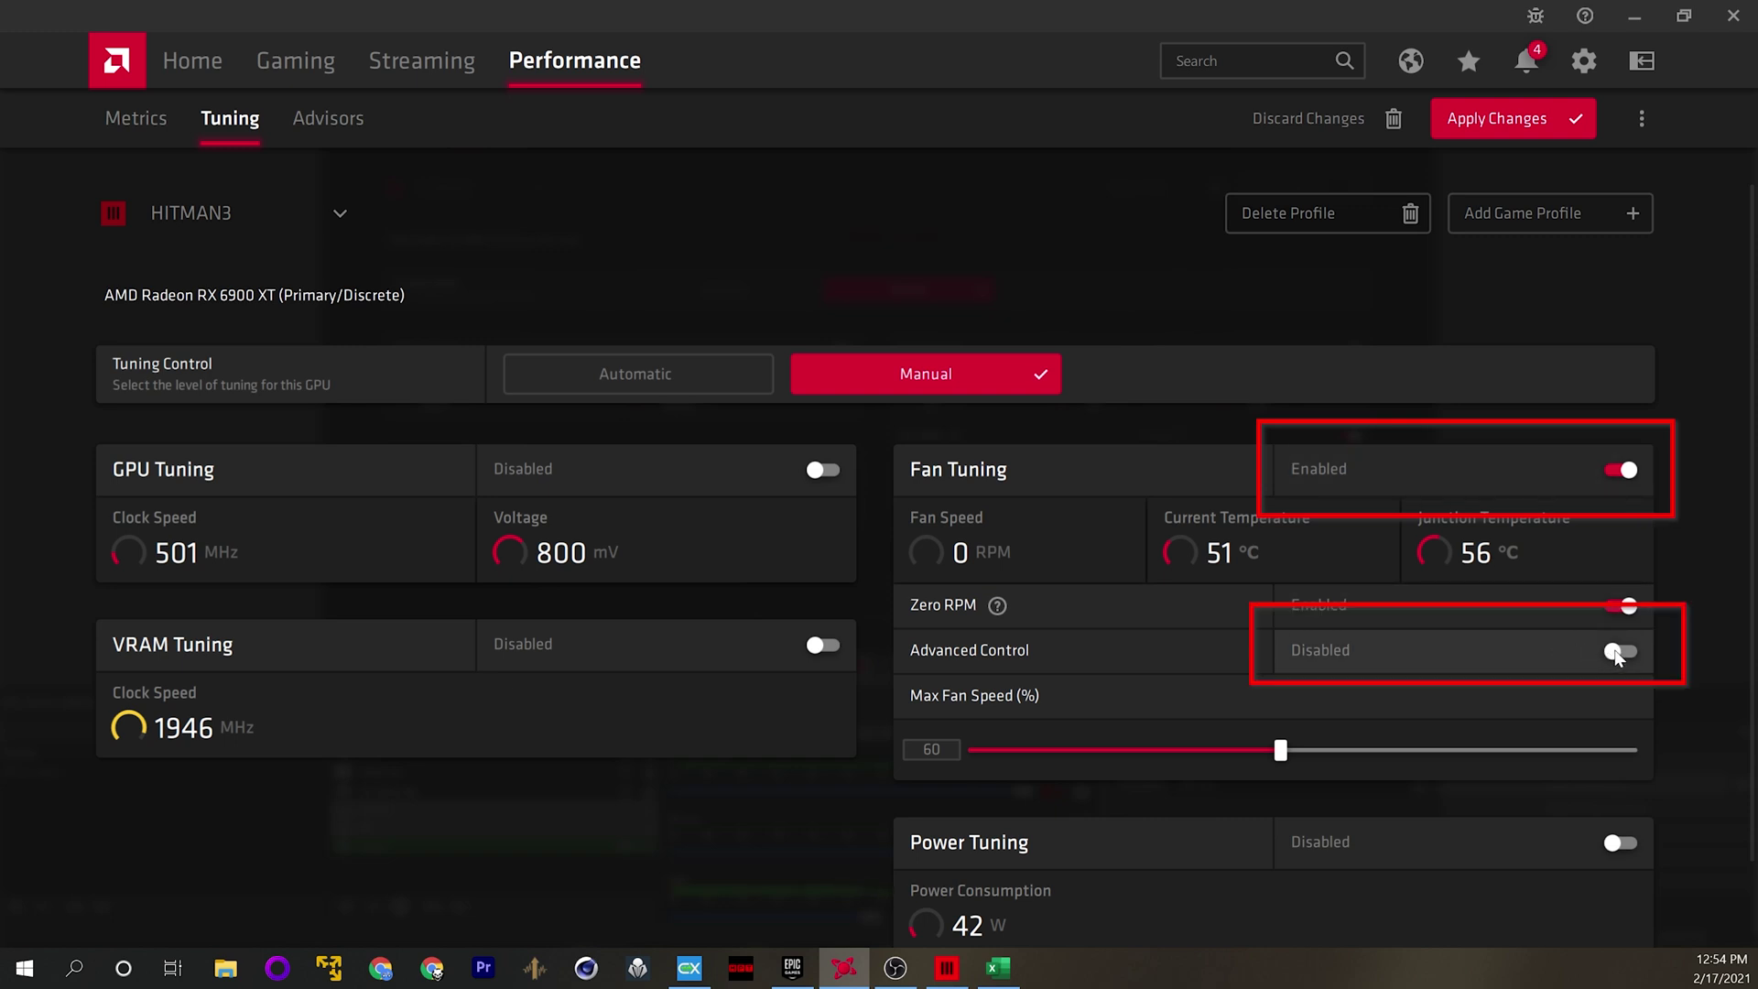
{"action": "scroll", "coordinate": [1647, 651], "scroll_direction": "down", "scroll_amount": 1}
{"action": "scroll", "coordinate": [1647, 651], "scroll_direction": "down", "scroll_amount": 2}
{"action": "left_click", "coordinate": [1399, 795]}
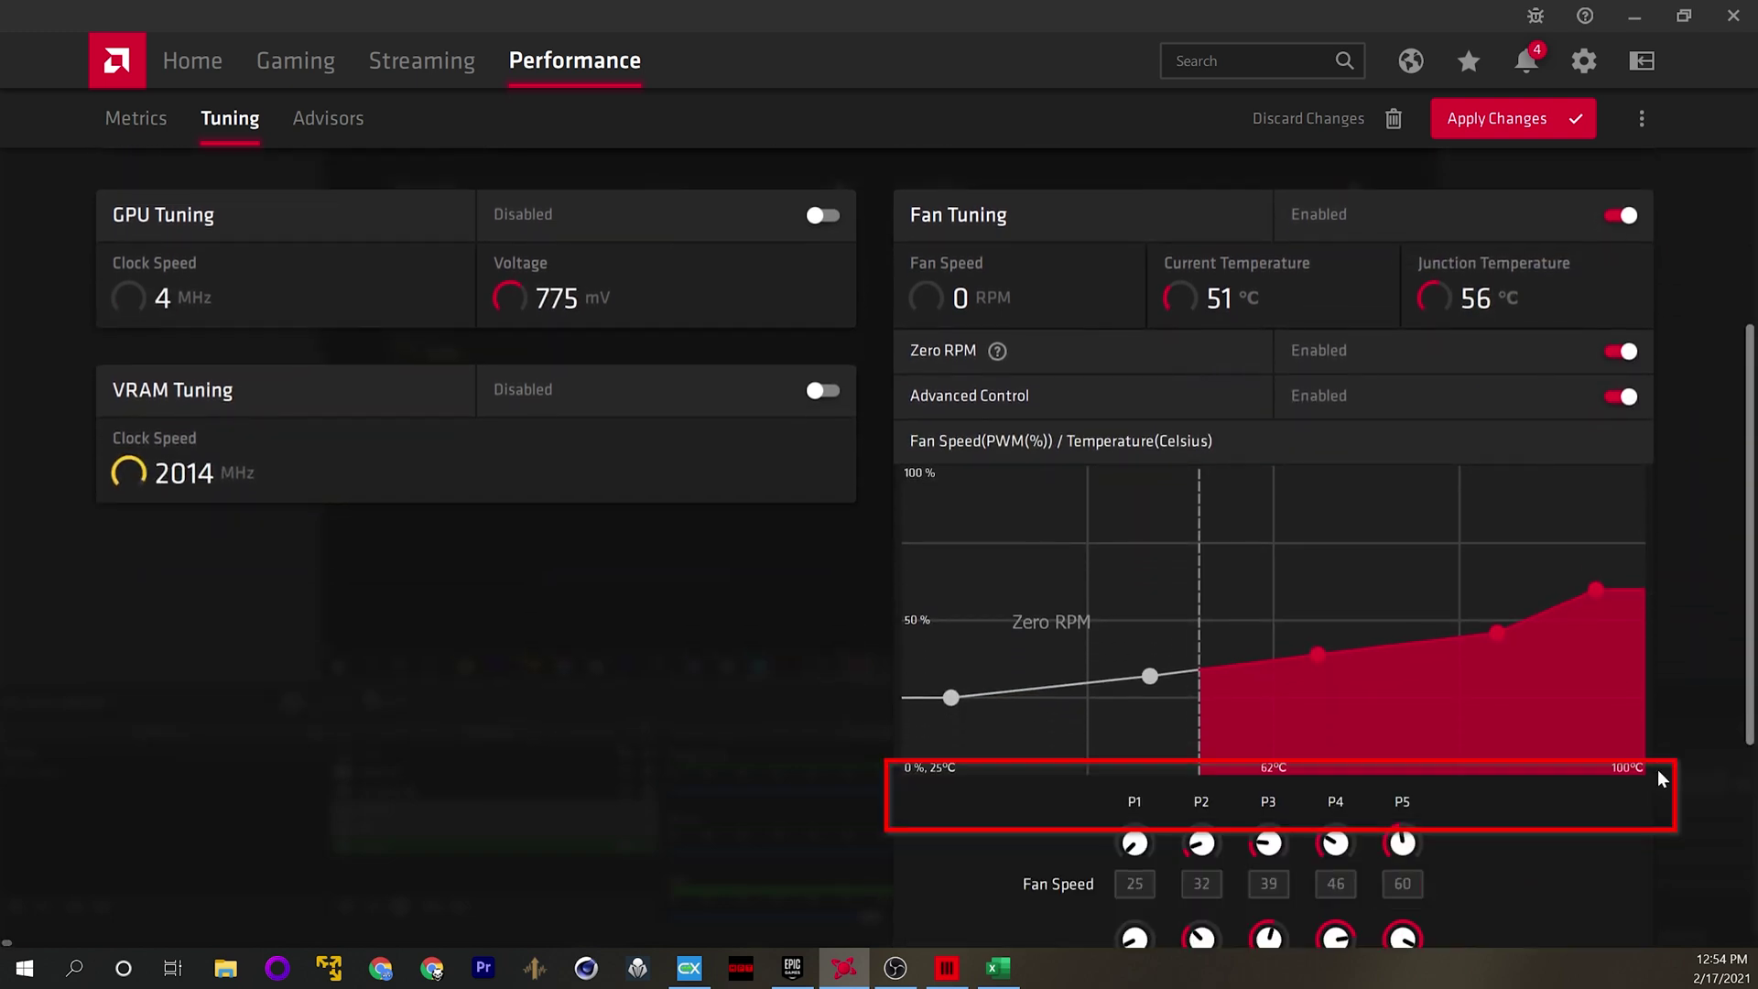
{"action": "scroll", "coordinate": [1685, 782], "scroll_direction": "down", "scroll_amount": 2}
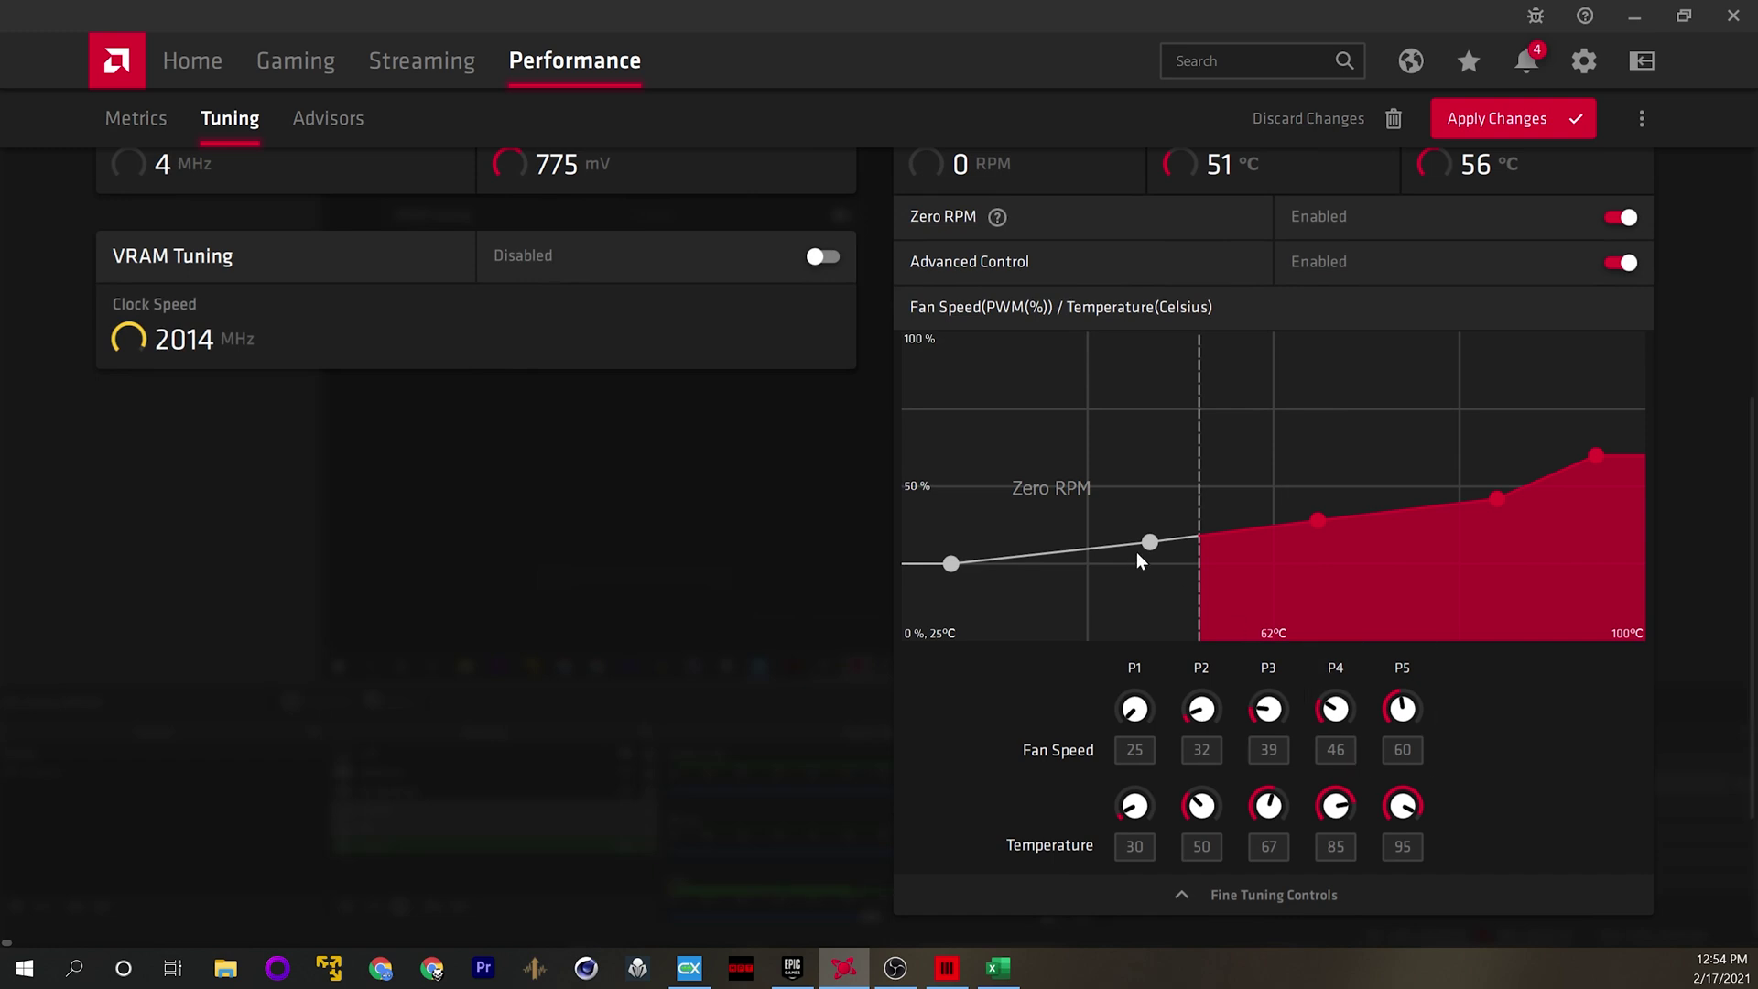
Step: Raise the fan curve: P3 to 52%, P4 to 76% at 73°C, P5 to 100% at 80°C
{"action": "left_click_drag", "start_coordinate": [1150, 544], "coordinate": [1186, 572]}
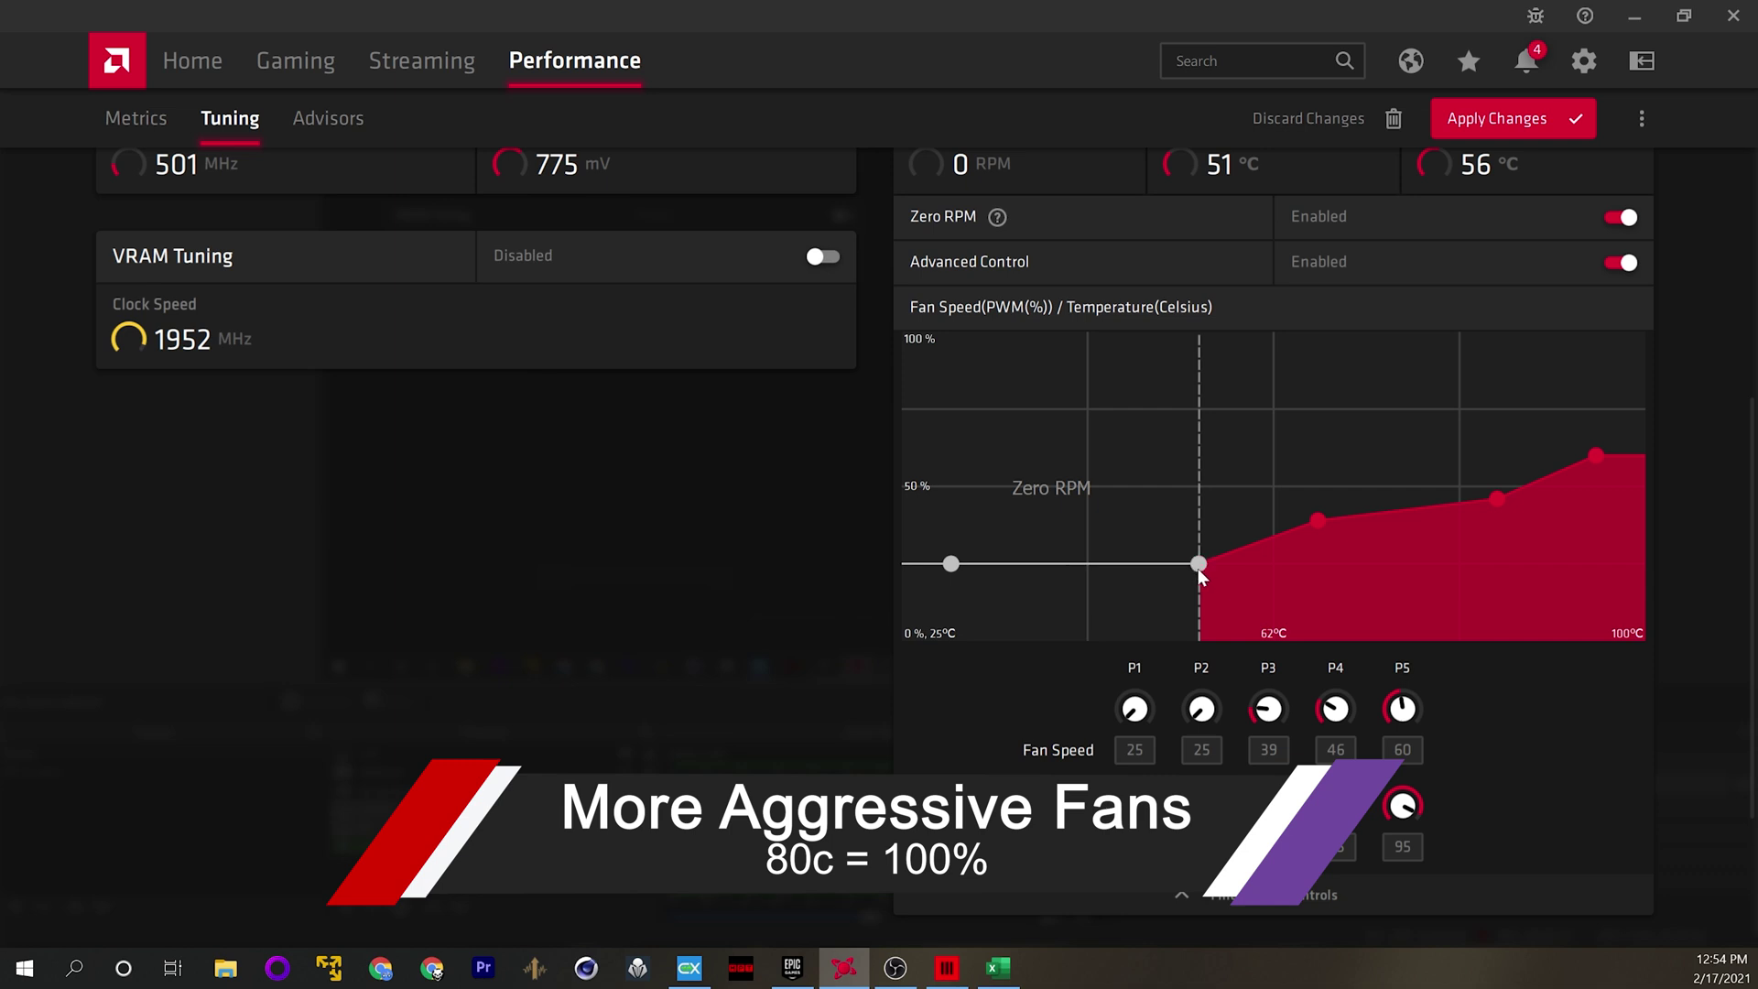
{"action": "left_click_drag", "start_coordinate": [1322, 519], "coordinate": [1306, 484]}
{"action": "left_click_drag", "start_coordinate": [1493, 483], "coordinate": [1395, 410]}
{"action": "left_click_drag", "start_coordinate": [1596, 405], "coordinate": [1448, 330]}
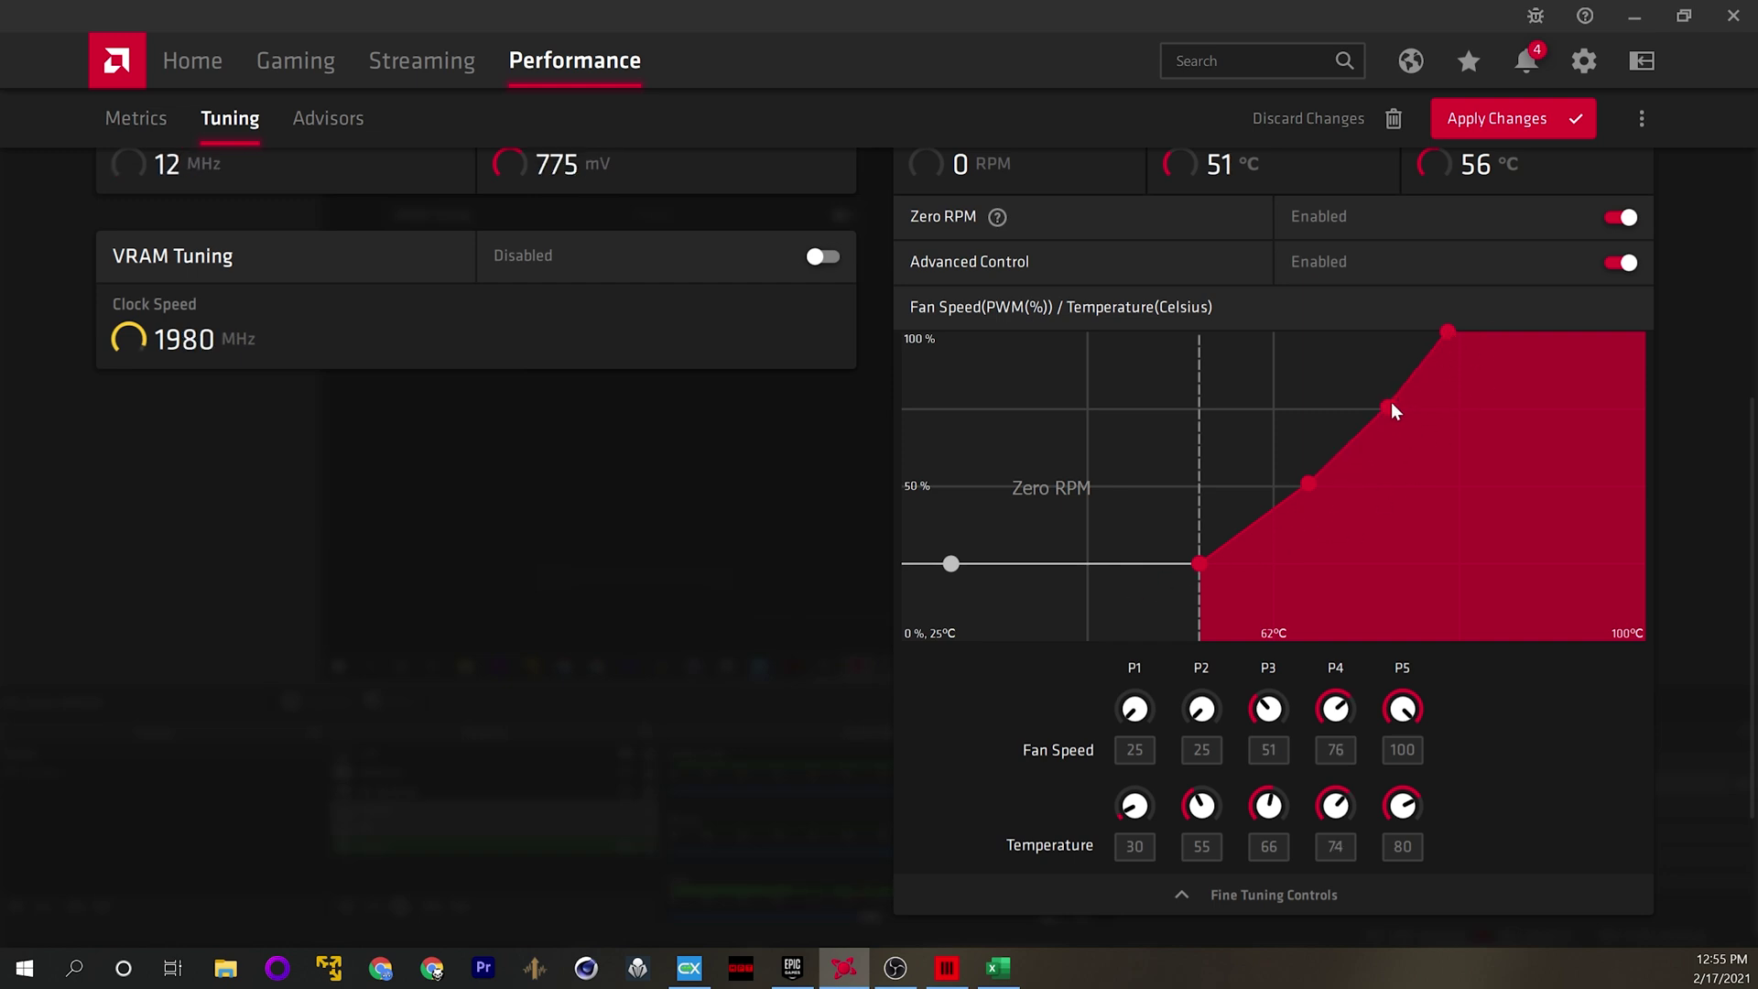
{"action": "left_click_drag", "start_coordinate": [1310, 478], "coordinate": [1307, 476]}
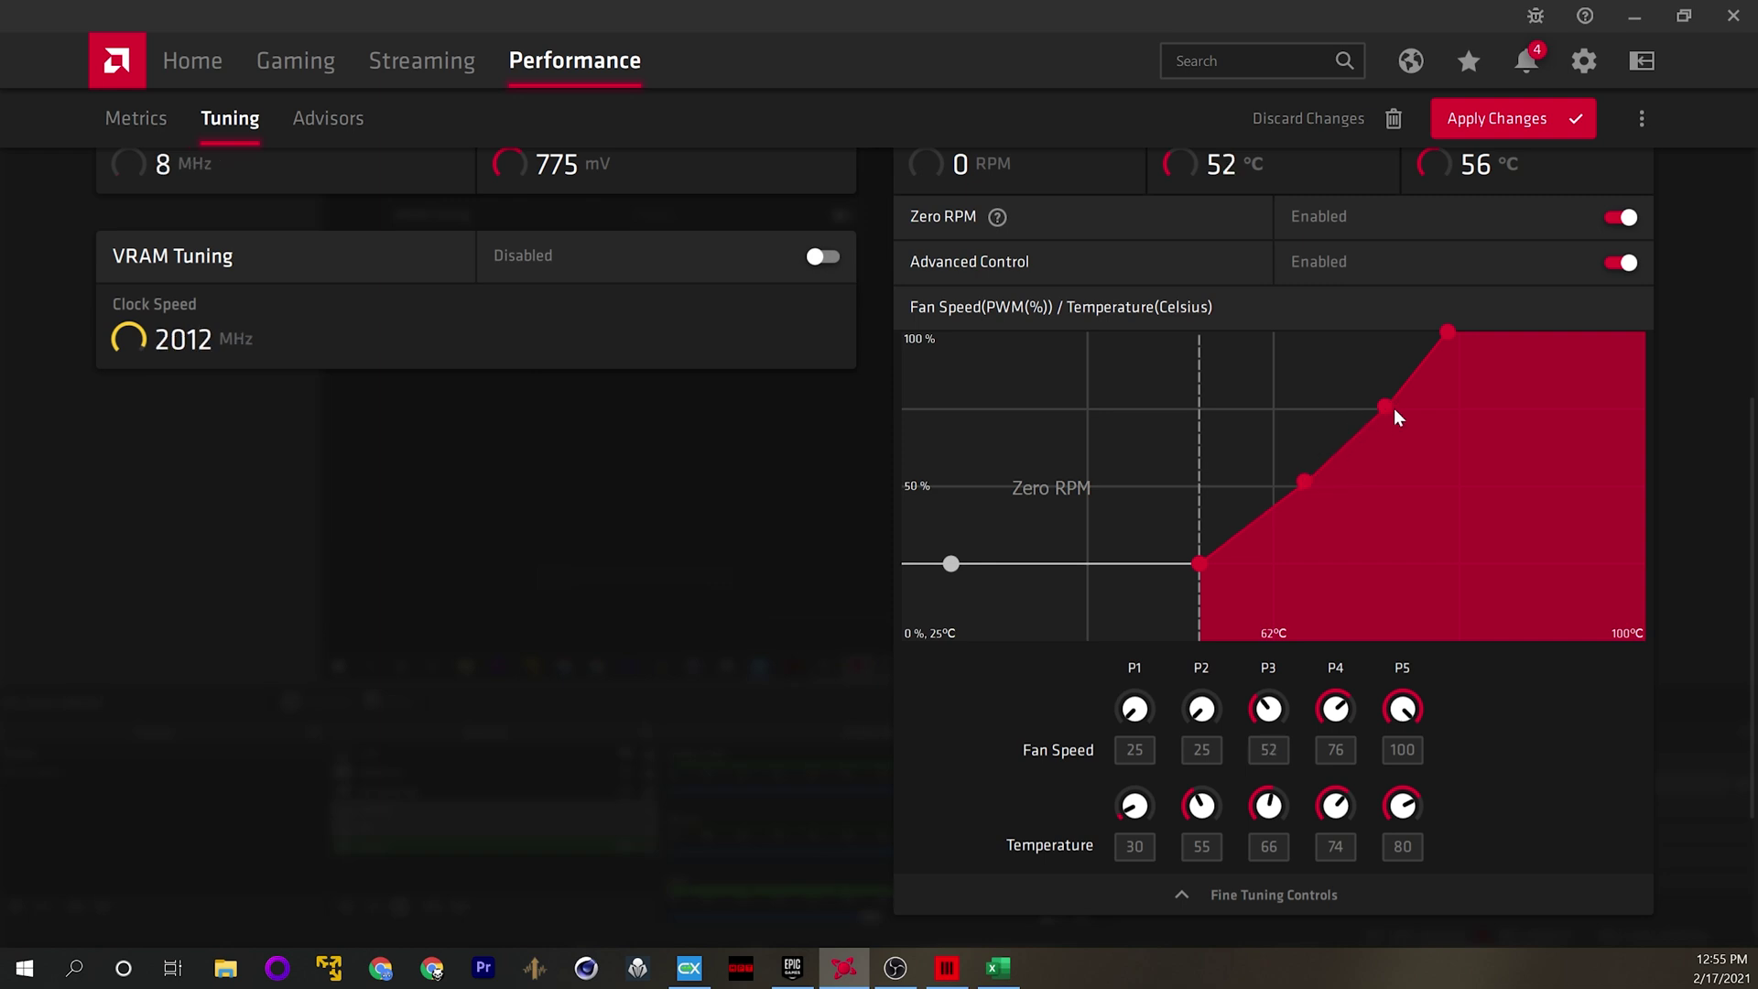
{"action": "left_click_drag", "start_coordinate": [1384, 403], "coordinate": [1380, 403]}
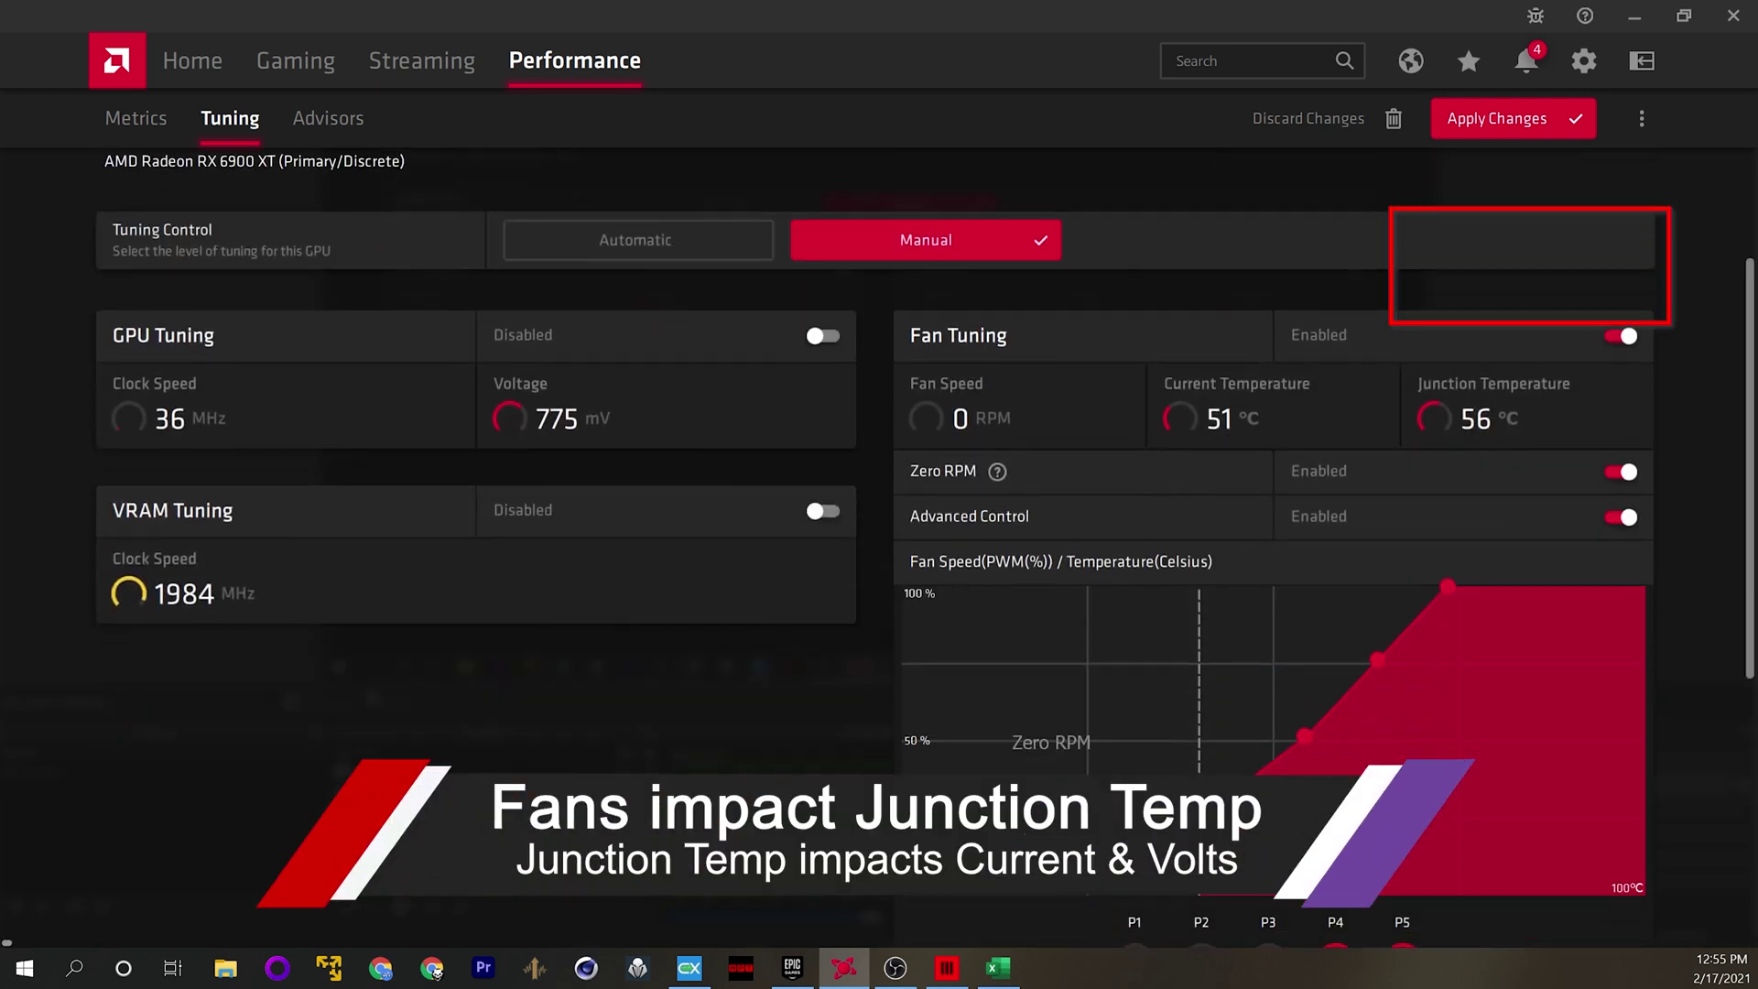
{"action": "scroll", "coordinate": [1398, 314], "scroll_direction": "down", "scroll_amount": 2}
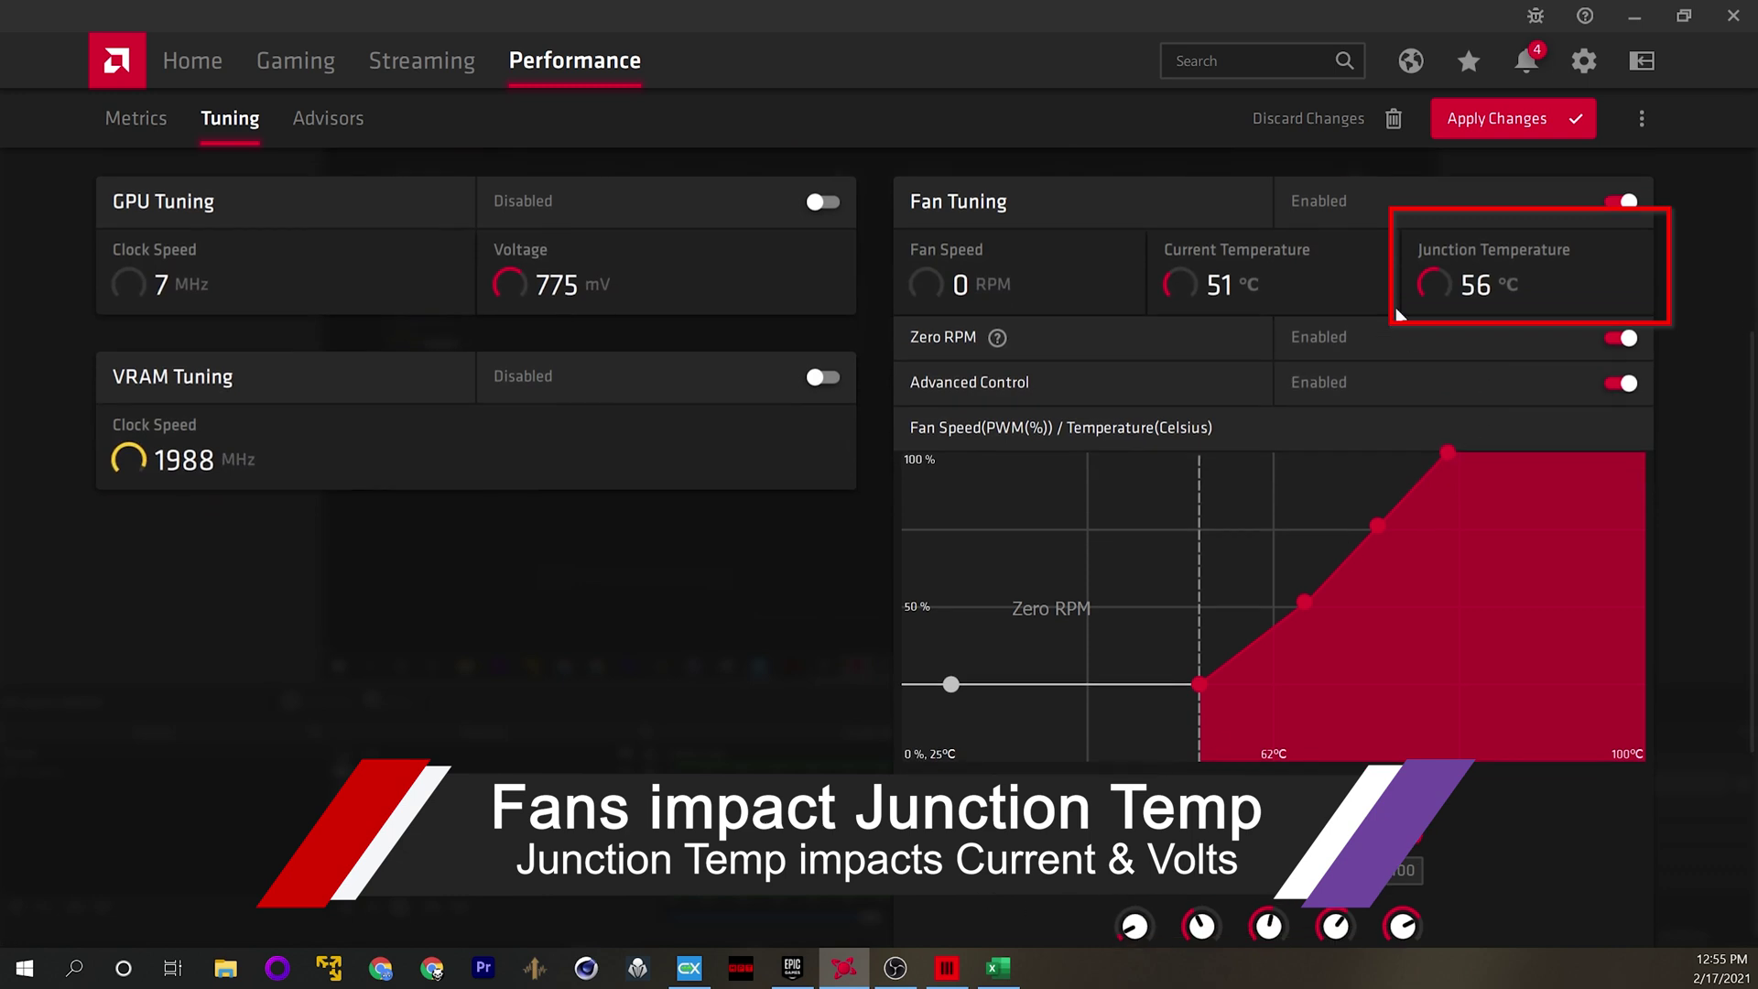
{"action": "scroll", "coordinate": [1430, 284], "scroll_direction": "down", "scroll_amount": 2}
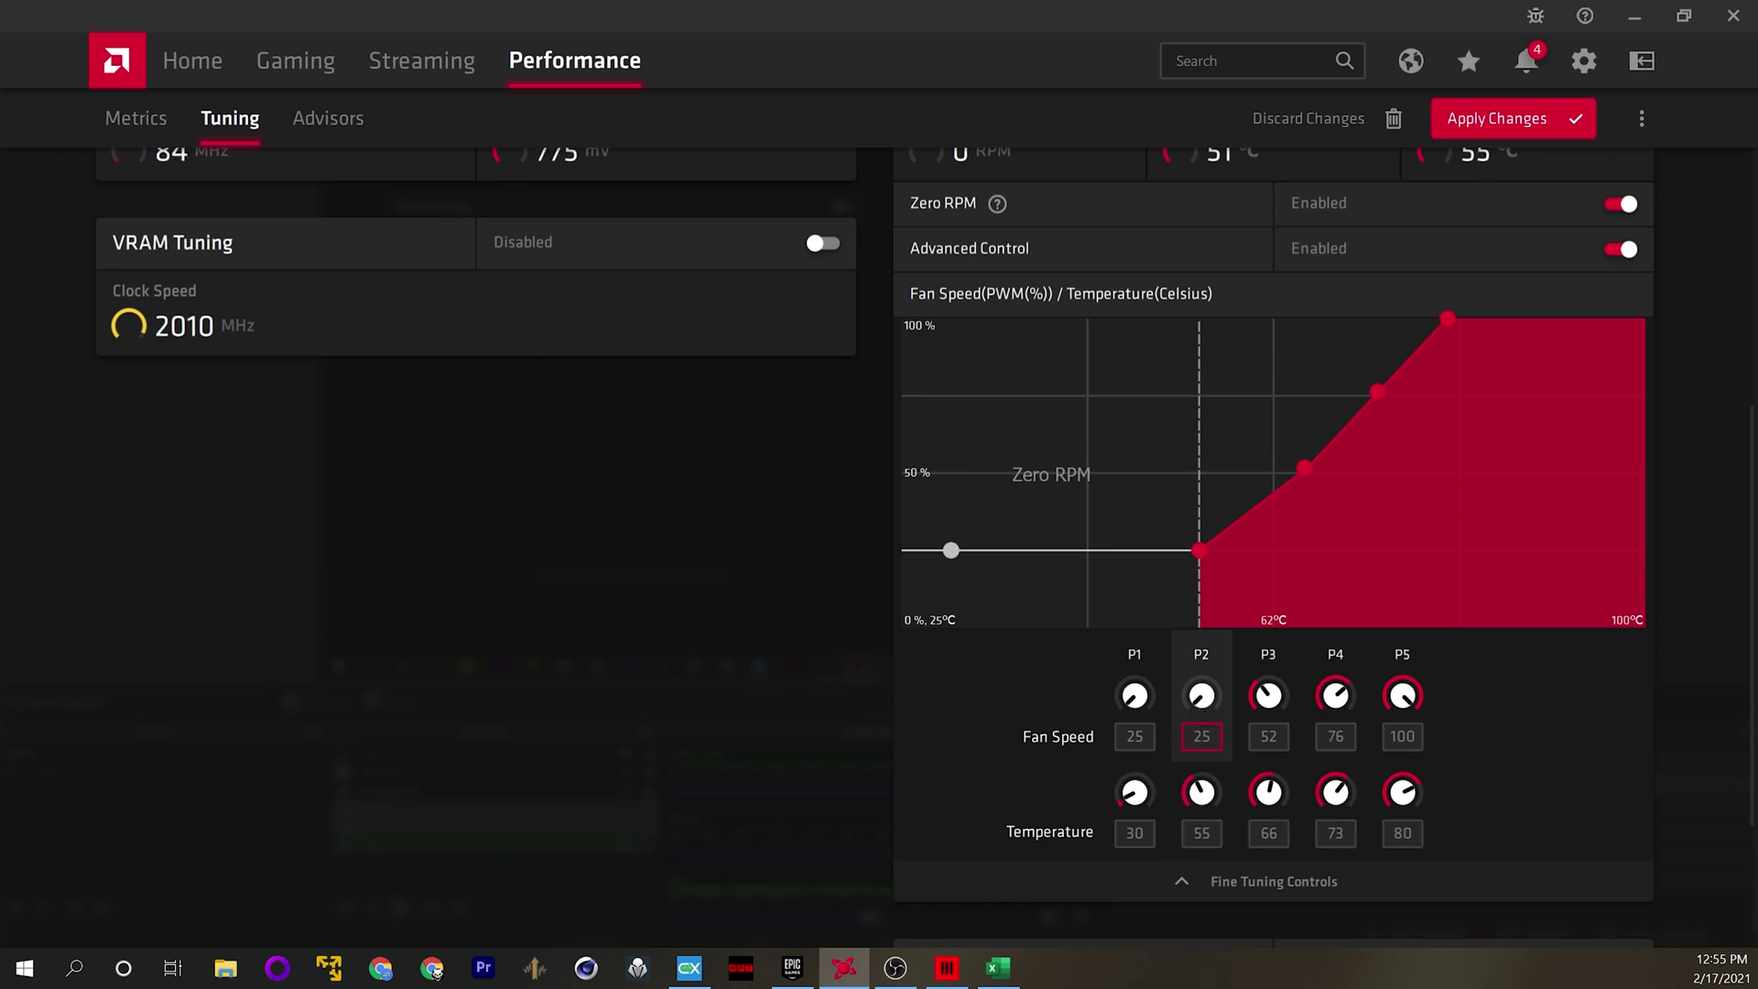
{"action": "scroll", "coordinate": [1410, 626], "scroll_direction": "up", "scroll_amount": 2}
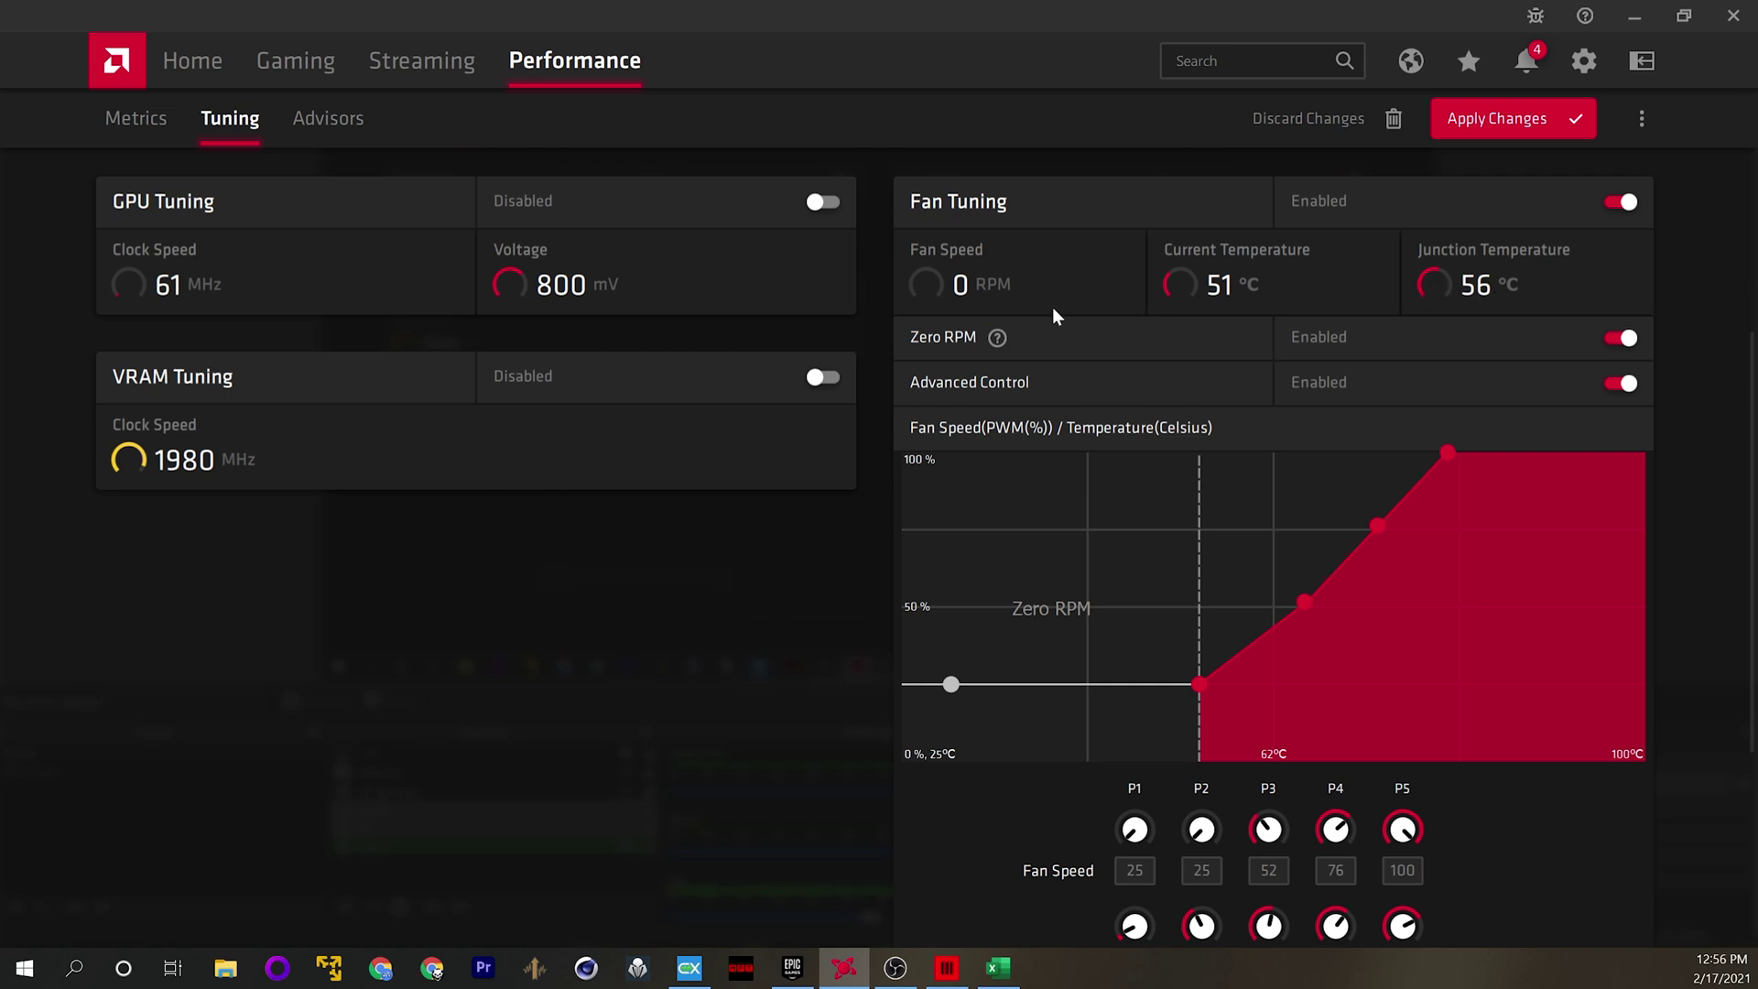
Step: Set the HITMAN3 Power Limit to 6% under Power Tuning
{"action": "scroll", "coordinate": [1693, 703], "scroll_direction": "down", "scroll_amount": 4}
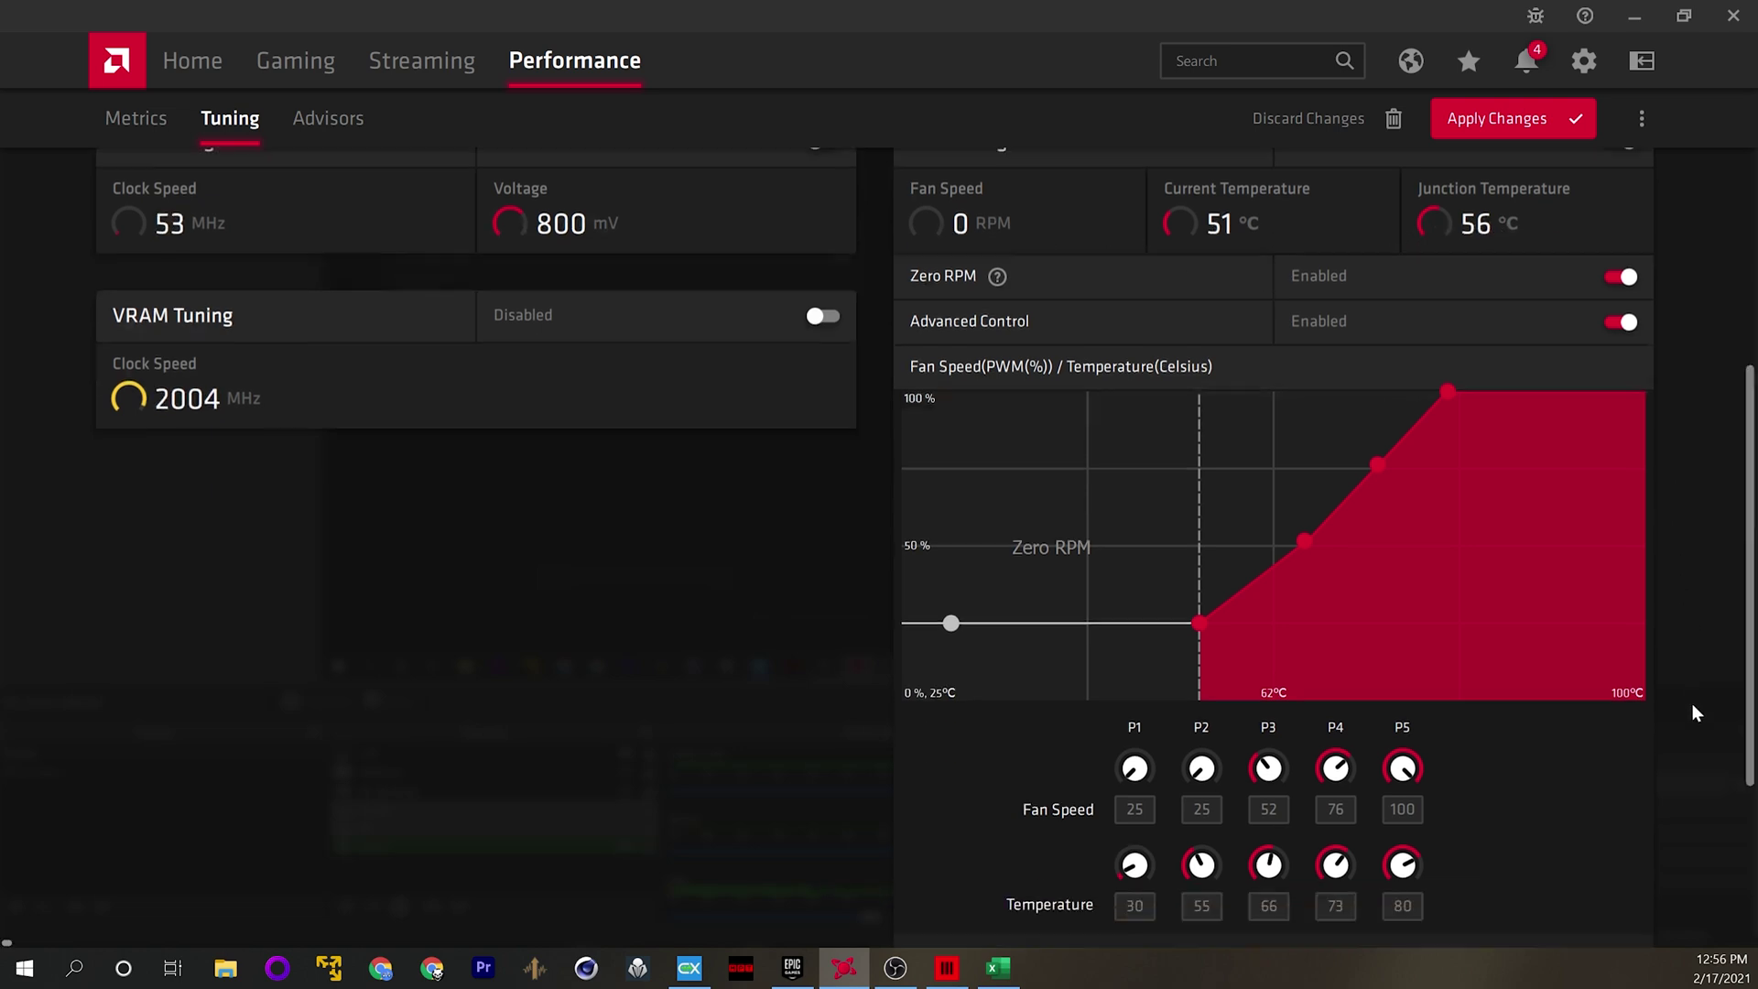
{"action": "scroll", "coordinate": [1171, 826], "scroll_direction": "down", "scroll_amount": 1}
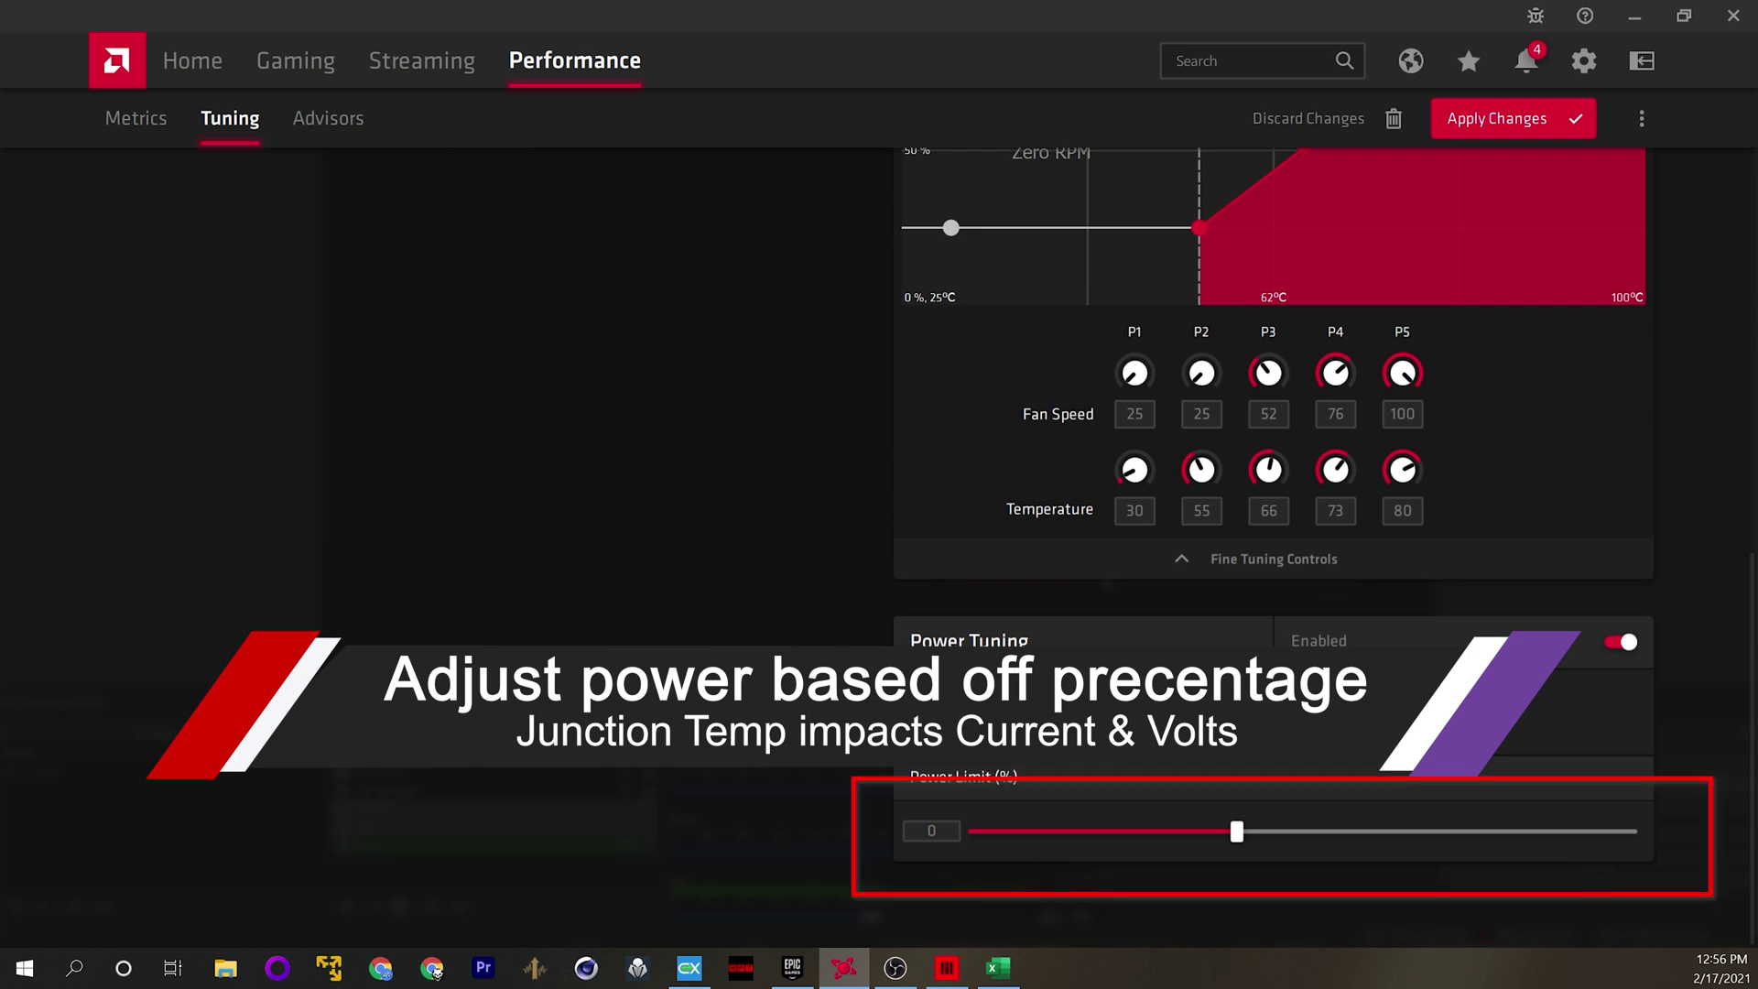
{"action": "left_click", "coordinate": [931, 831]}
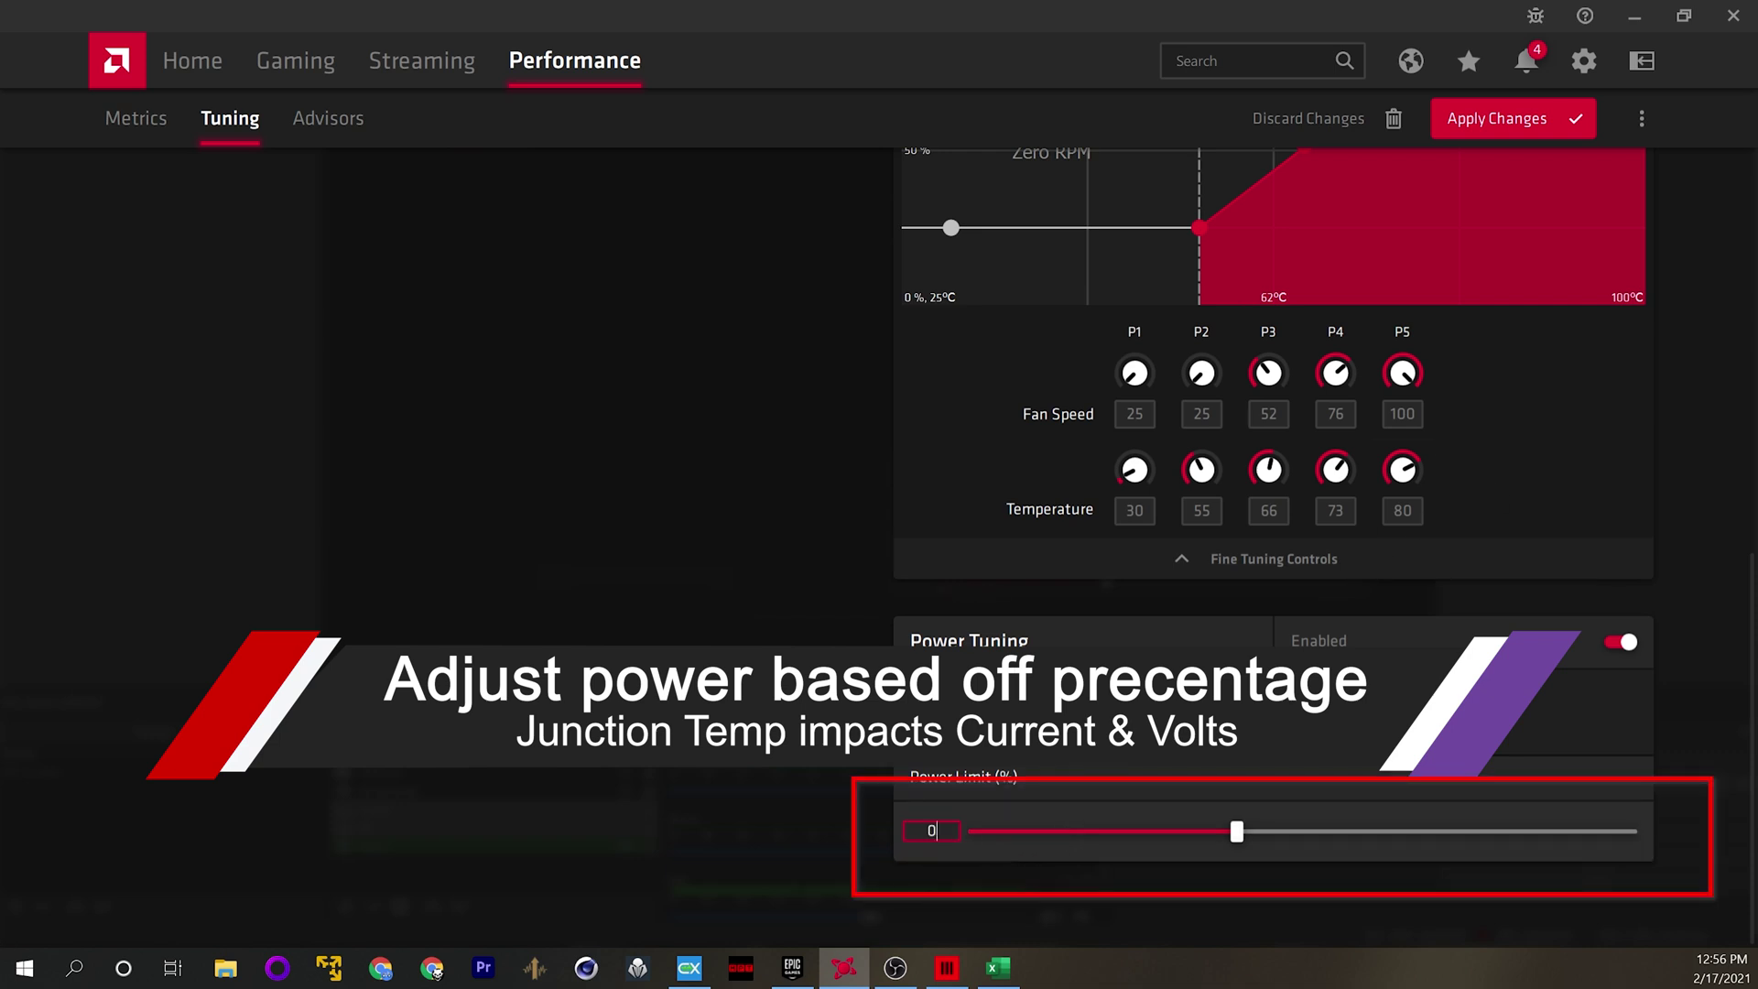
{"action": "type", "text": "6"}
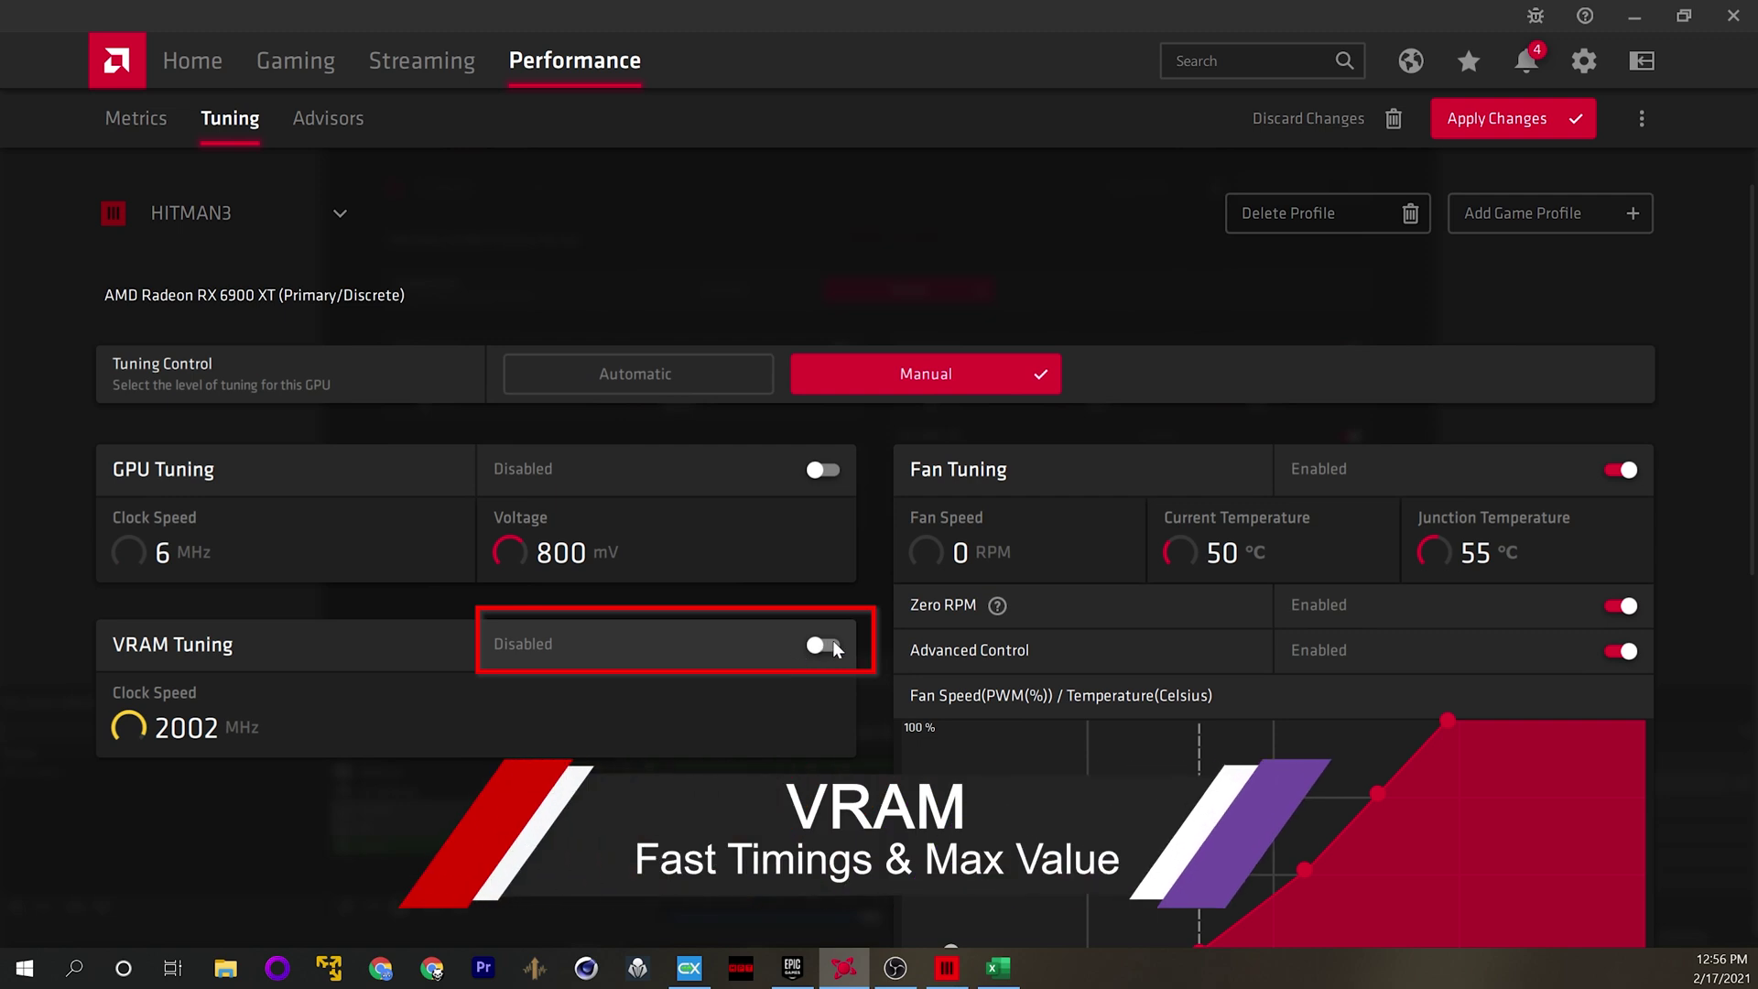
Step: Set VRAM to Fast Timing, enable Advanced Control, and set Max Frequency to 2150 MHz
{"action": "scroll", "coordinate": [192, 578], "scroll_direction": "down", "scroll_amount": 2}
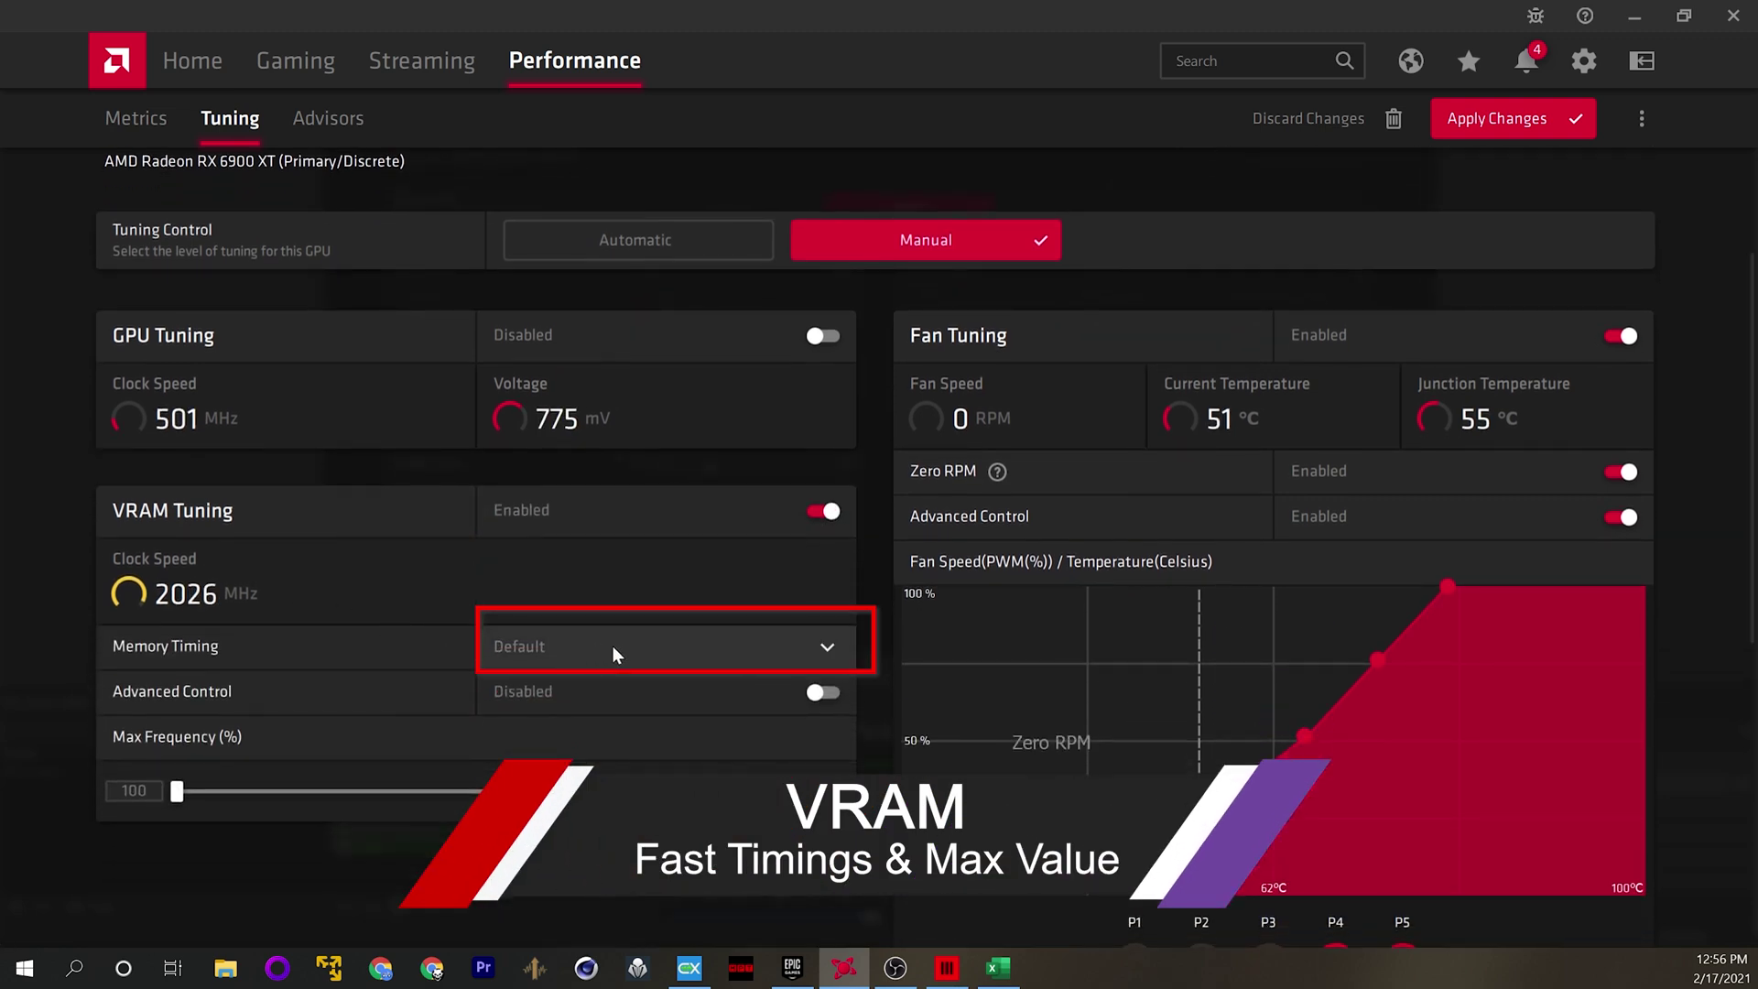
{"action": "left_click", "coordinate": [615, 646]}
{"action": "left_click", "coordinate": [607, 735]}
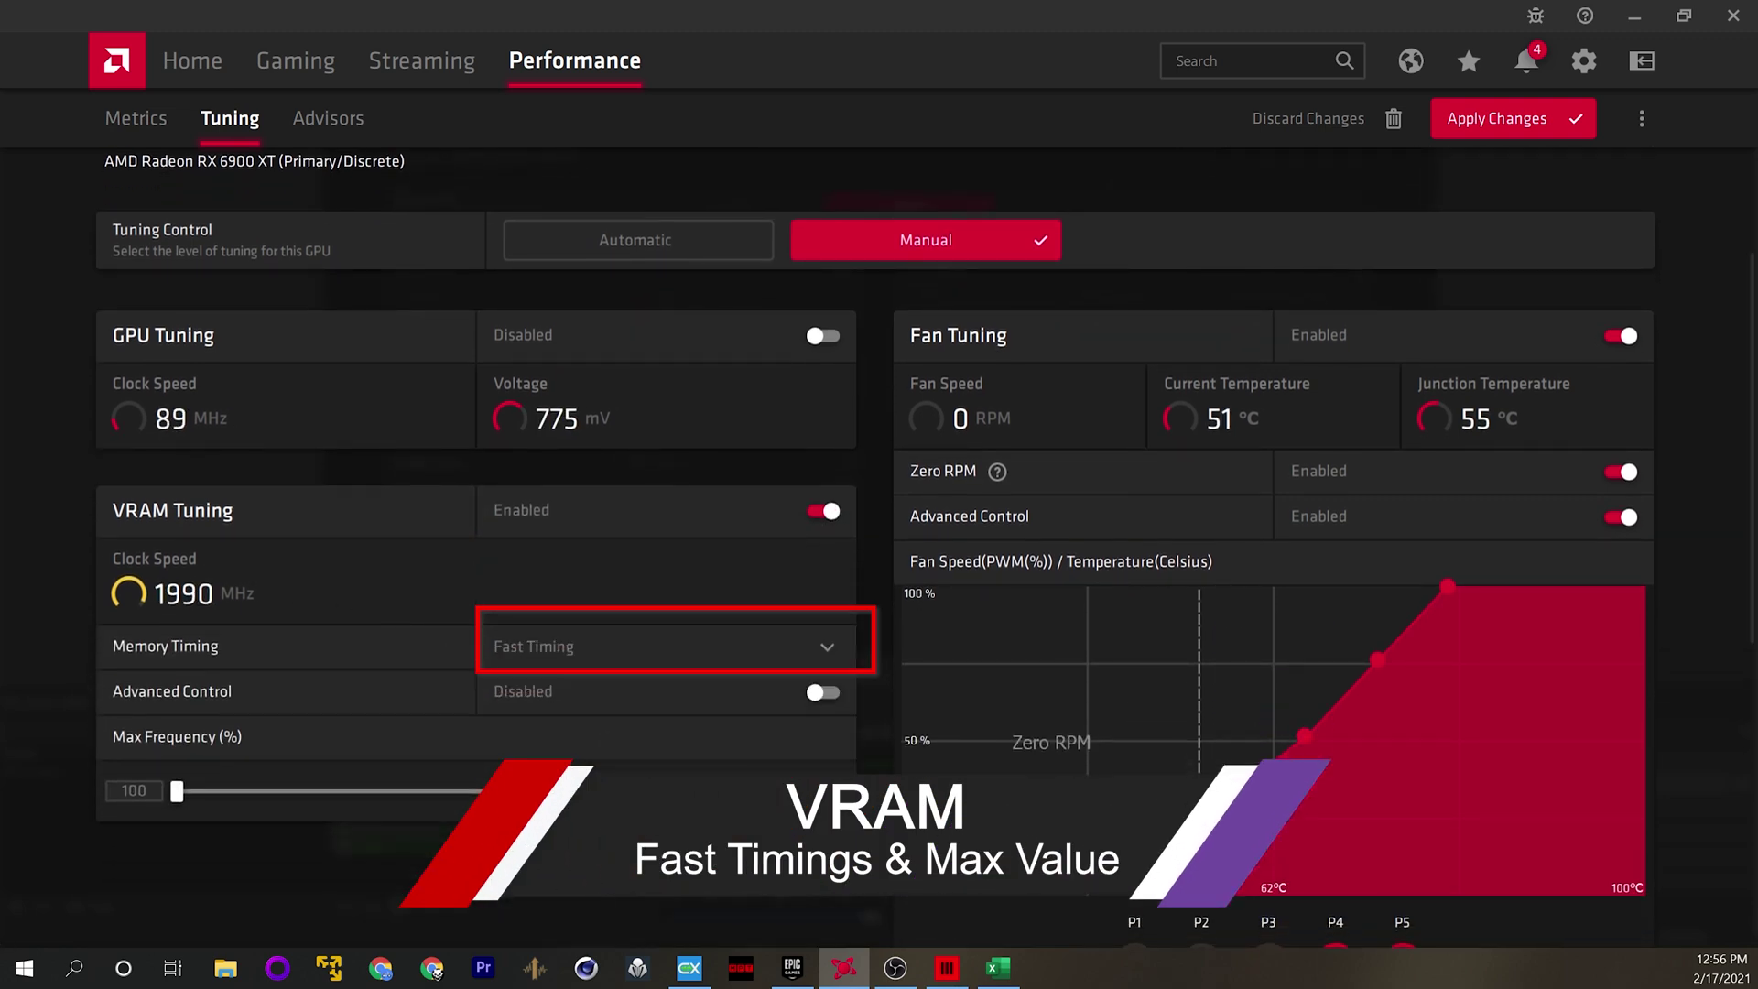
{"action": "left_click", "coordinate": [827, 693]}
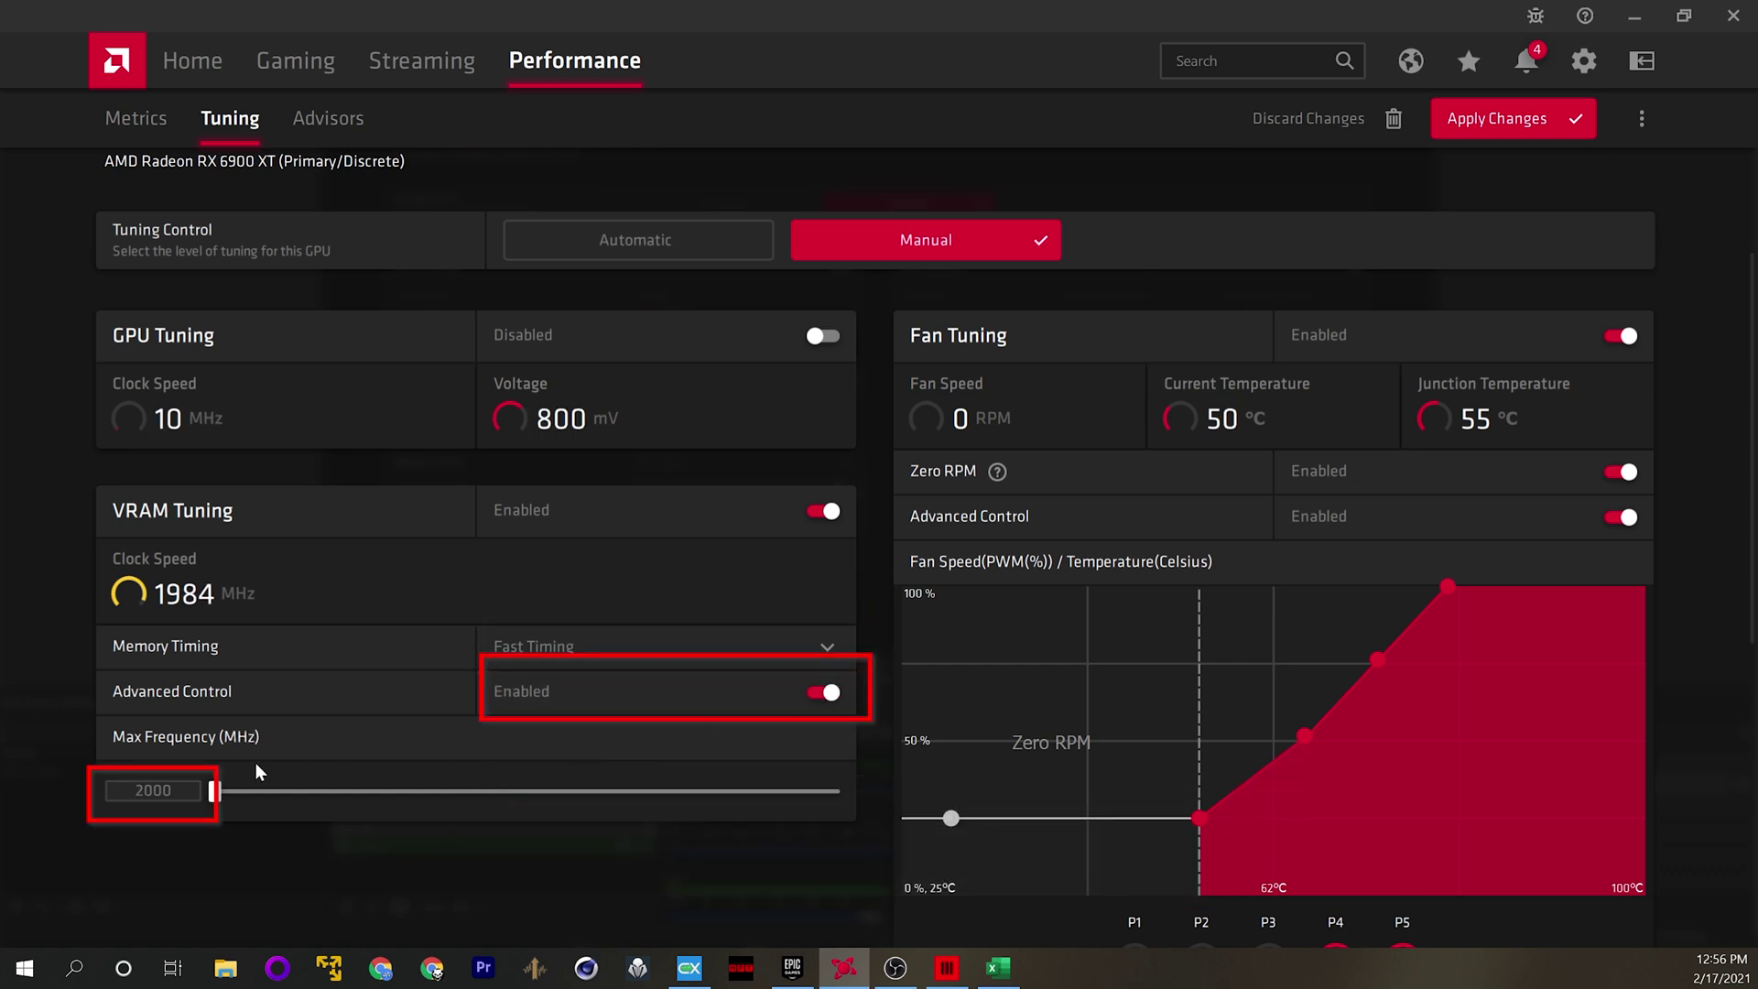
{"action": "type", "text": "231"}
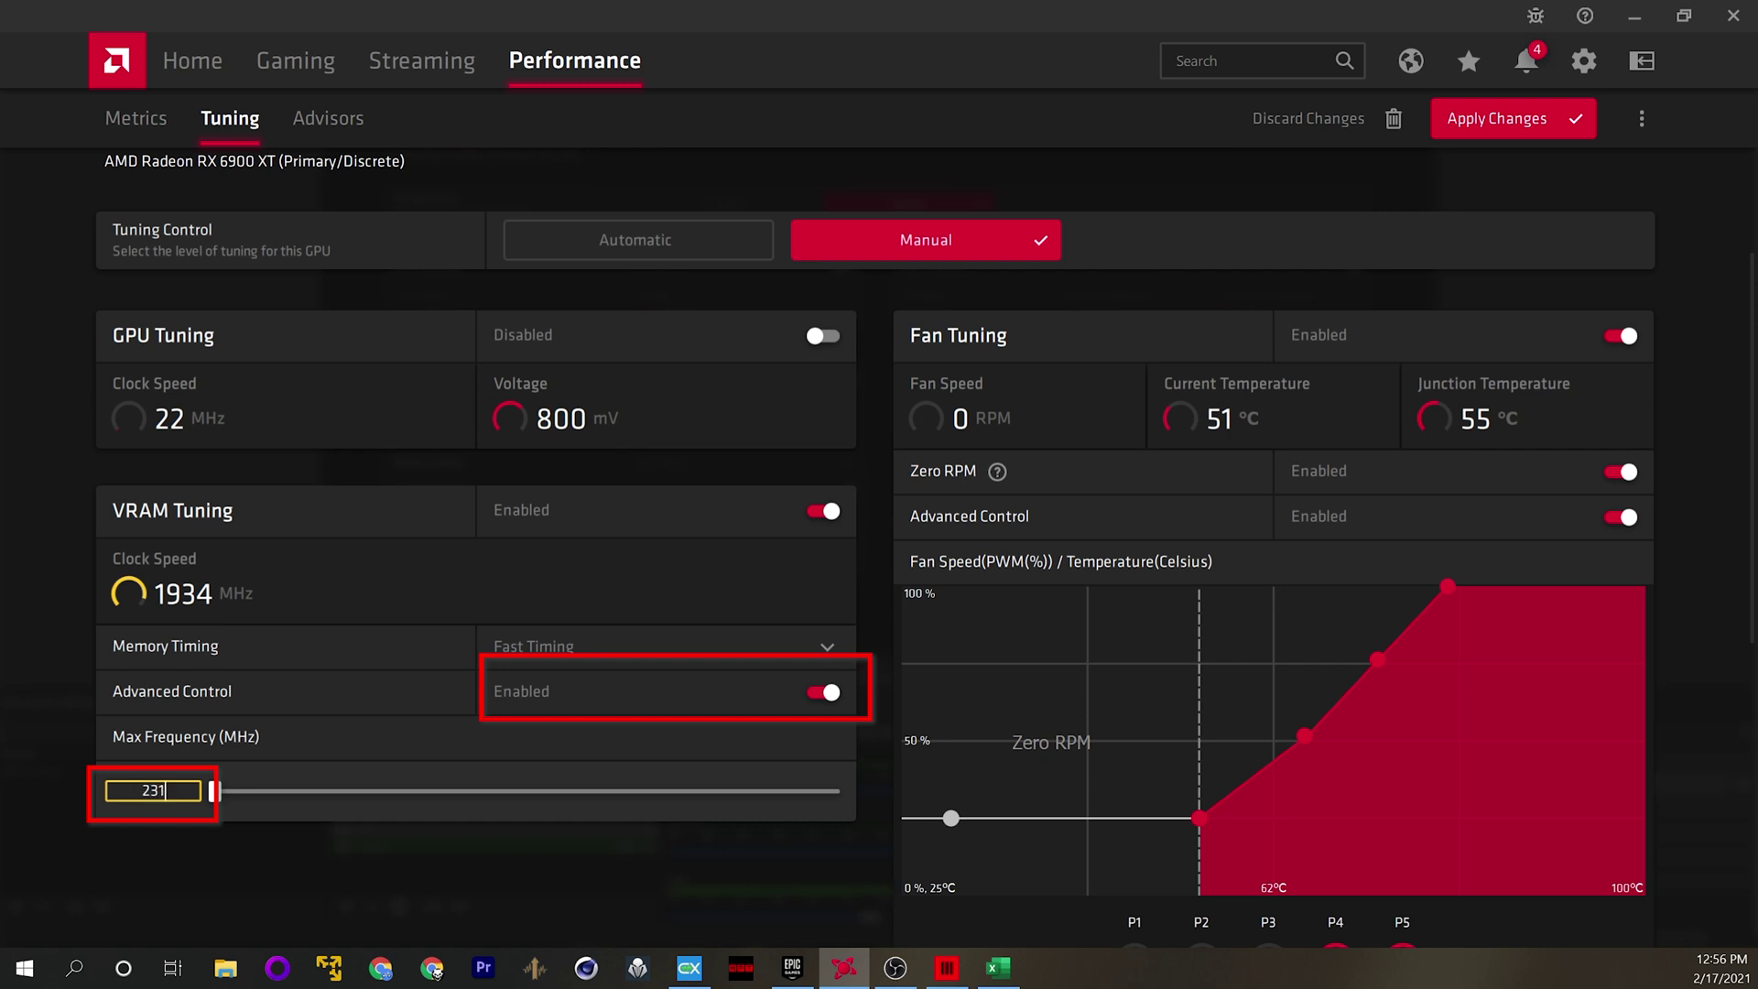
{"action": "key", "text": "BackSpace"}
{"action": "key", "text": "BackSpace"}
{"action": "type", "text": "150"}
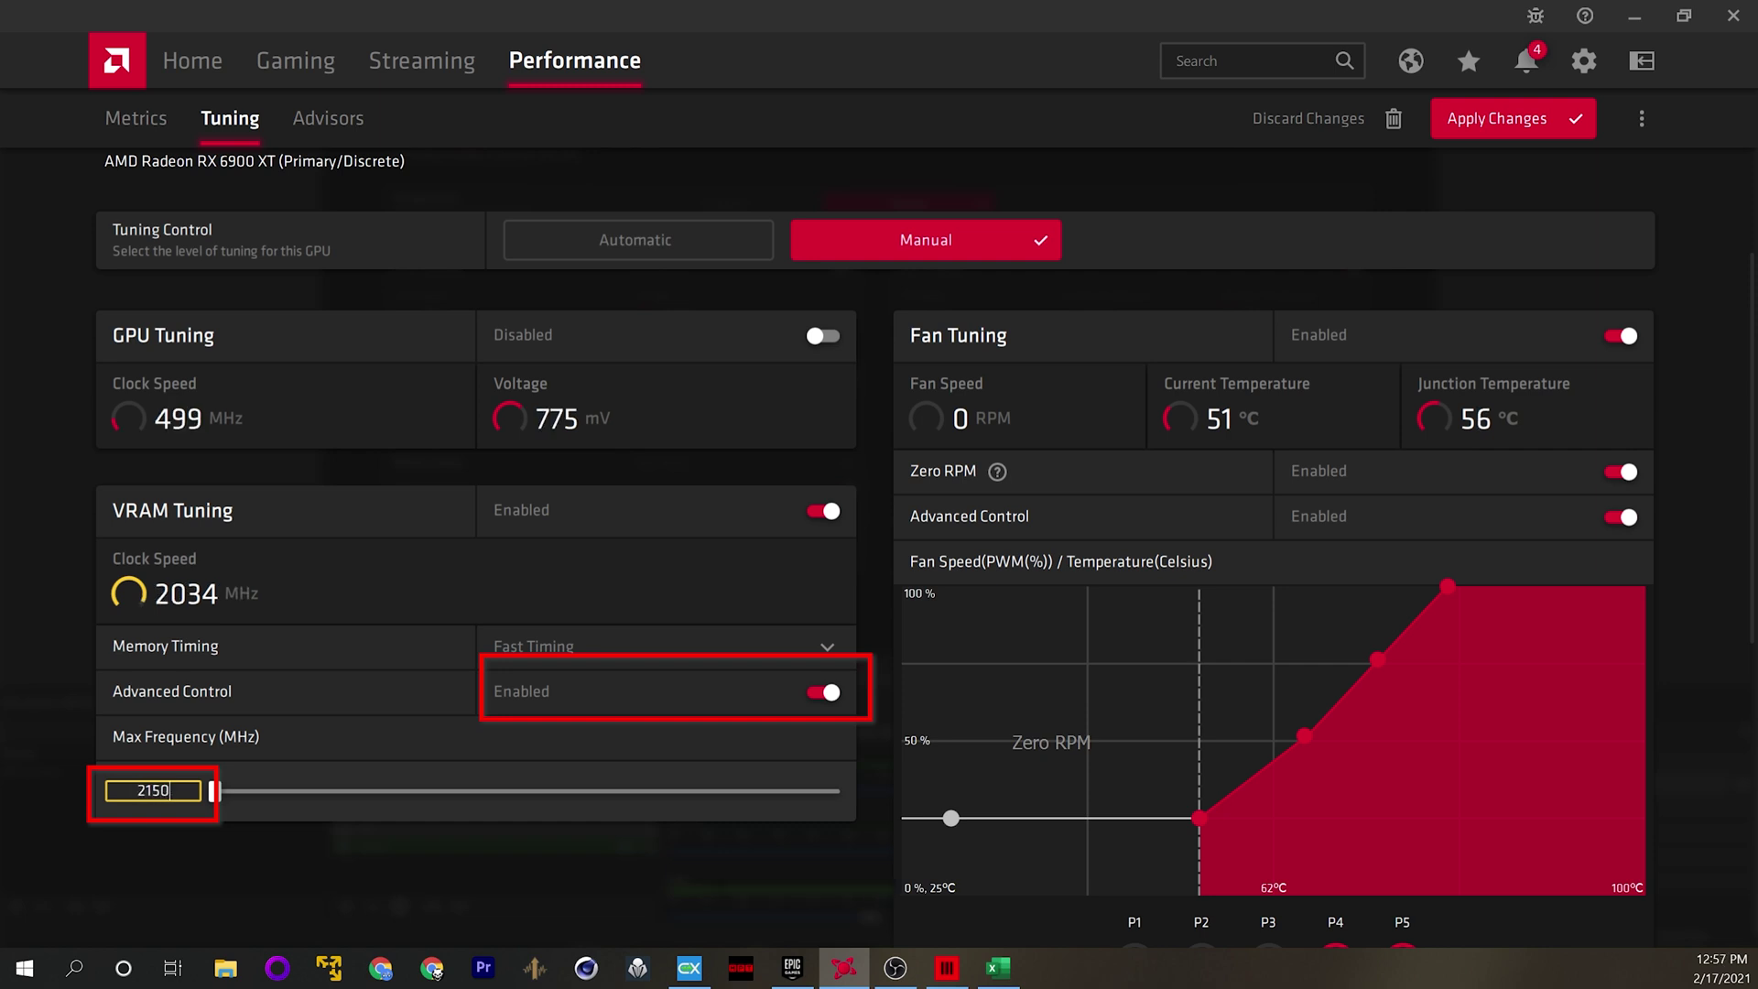
{"action": "left_click", "coordinate": [586, 848]}
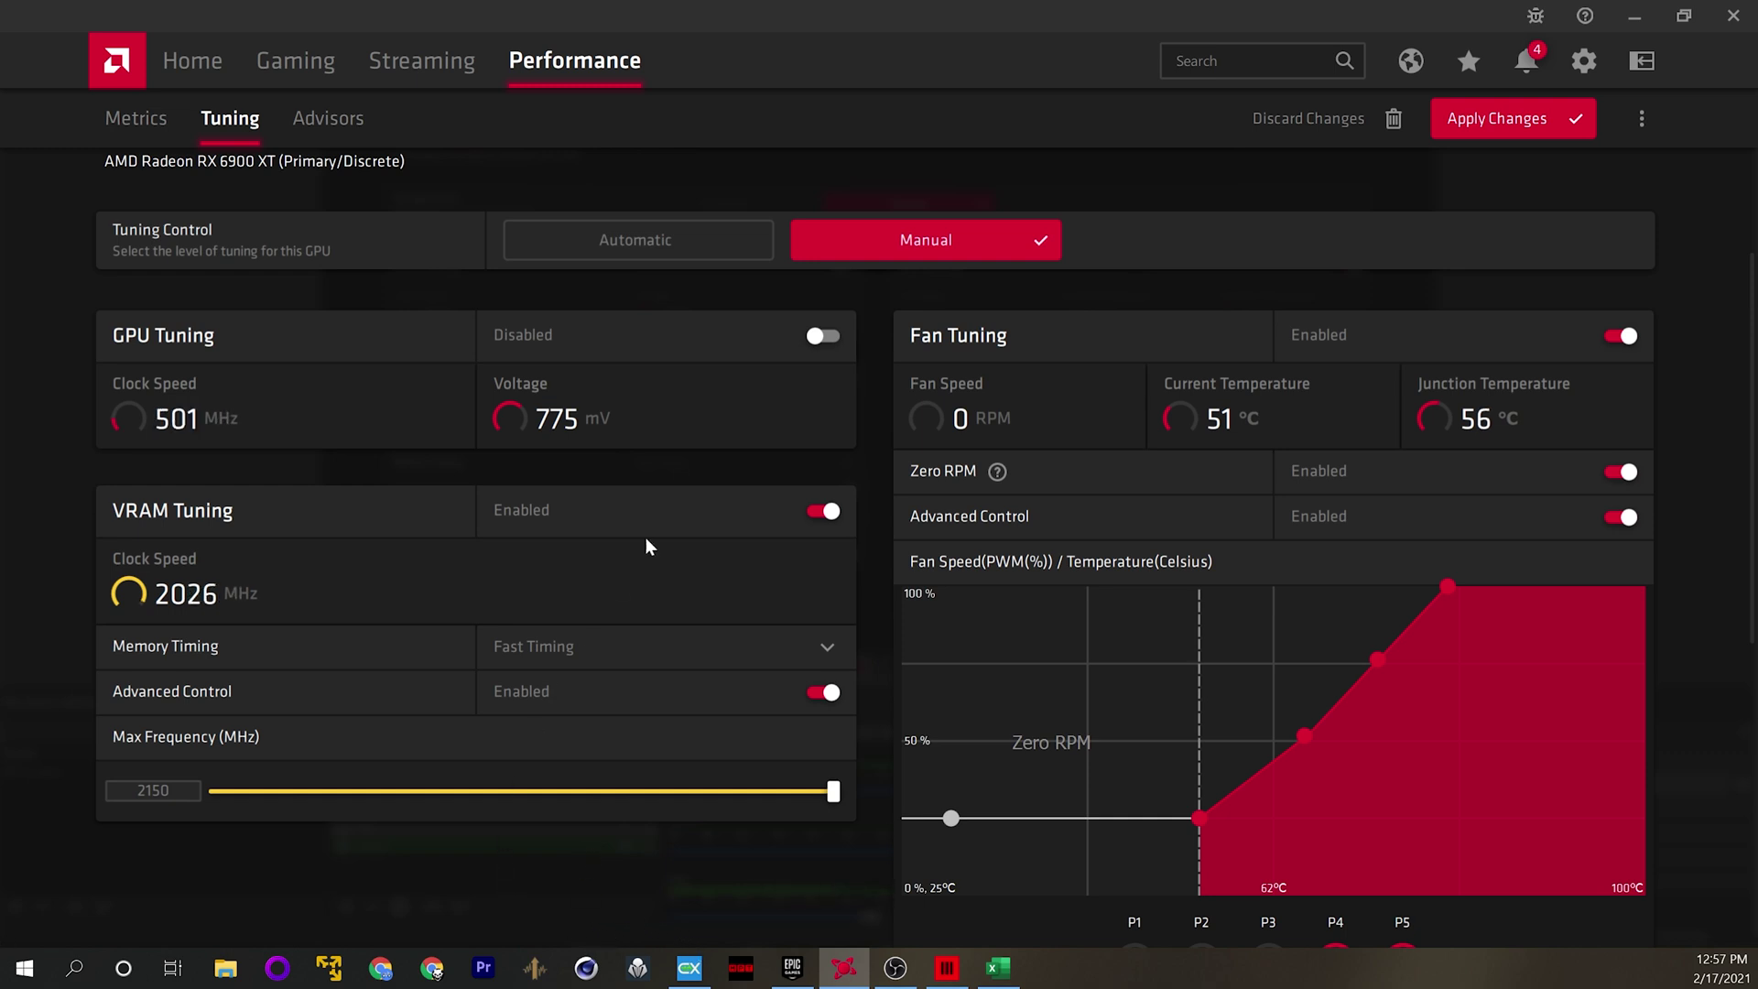
Step: Enable GPU Tuning with Advanced Control and set the voltage to 1150 mV
{"action": "left_click", "coordinate": [819, 342]}
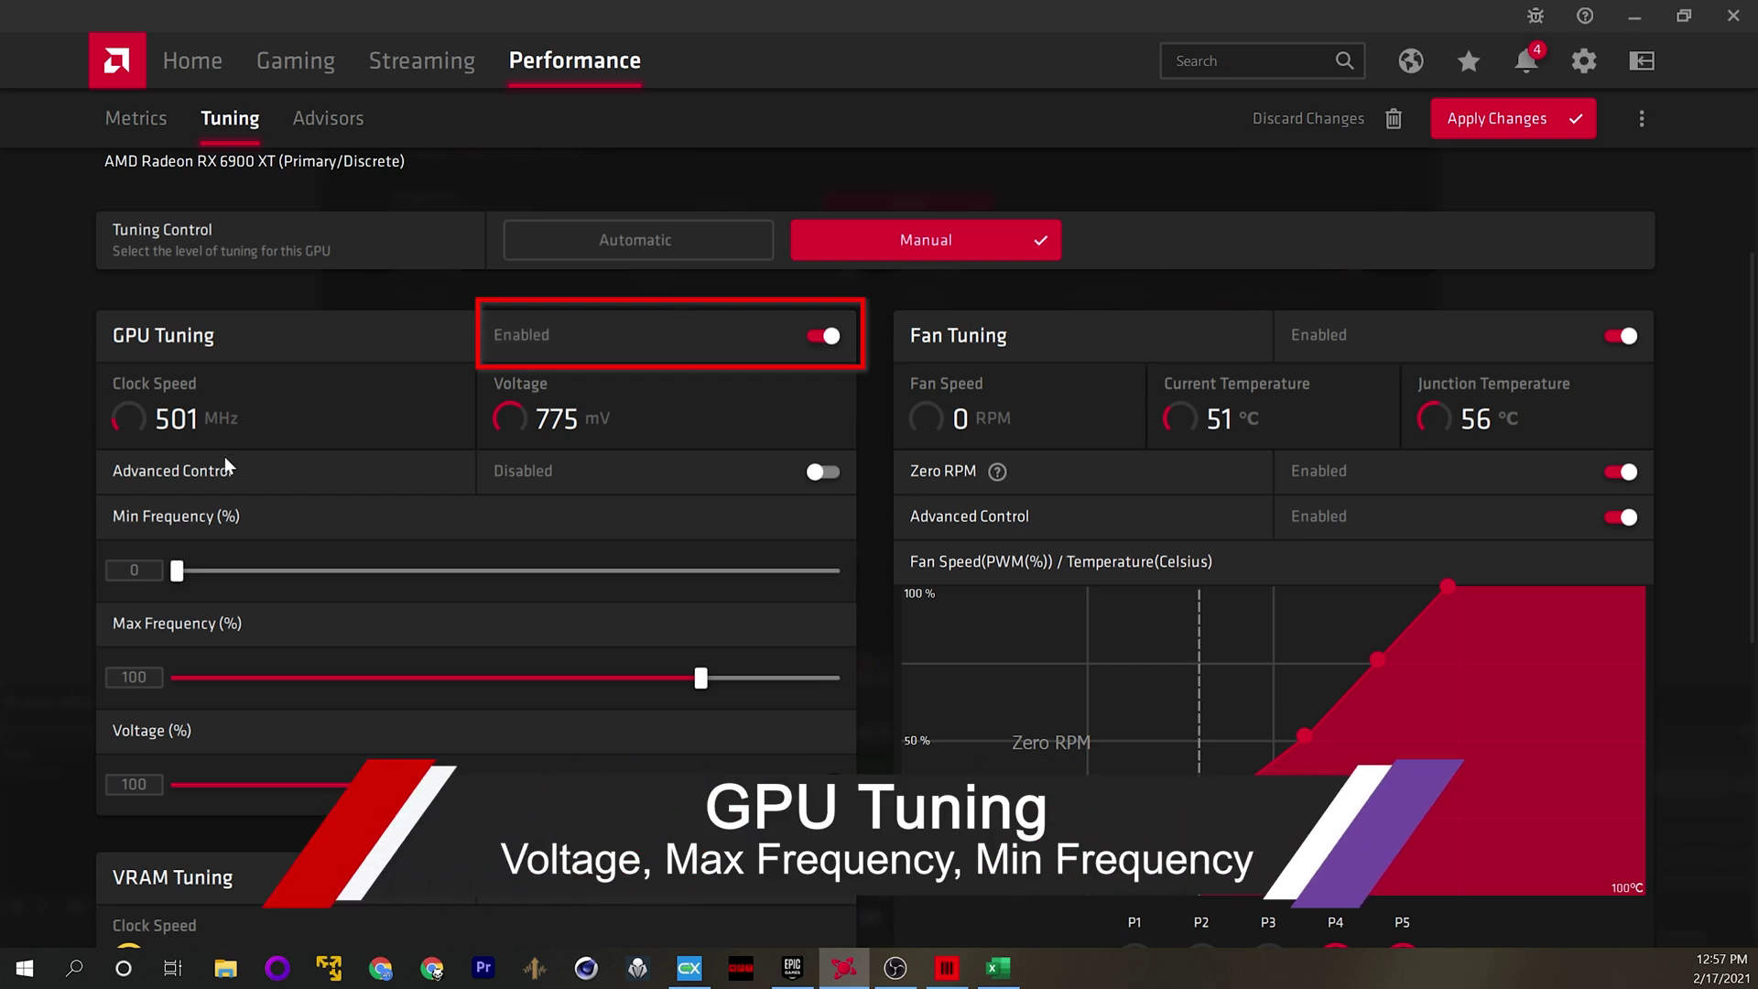
{"action": "left_click", "coordinate": [835, 469]}
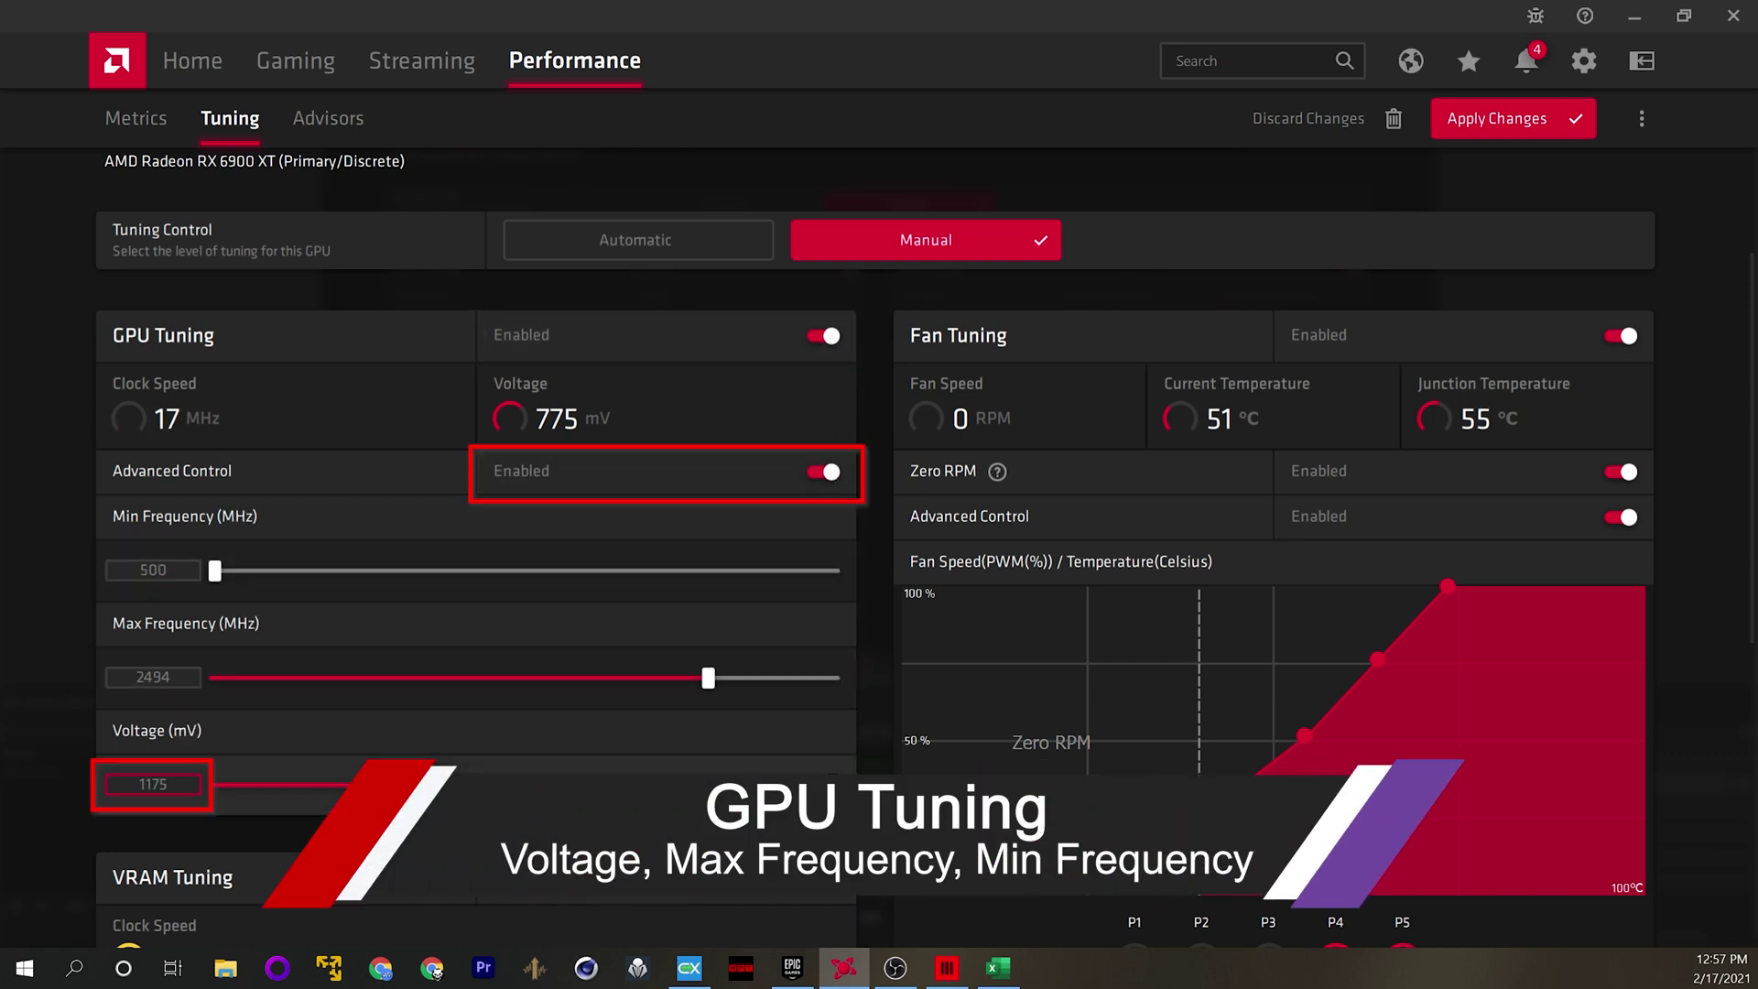
{"action": "left_click", "coordinate": [153, 783]}
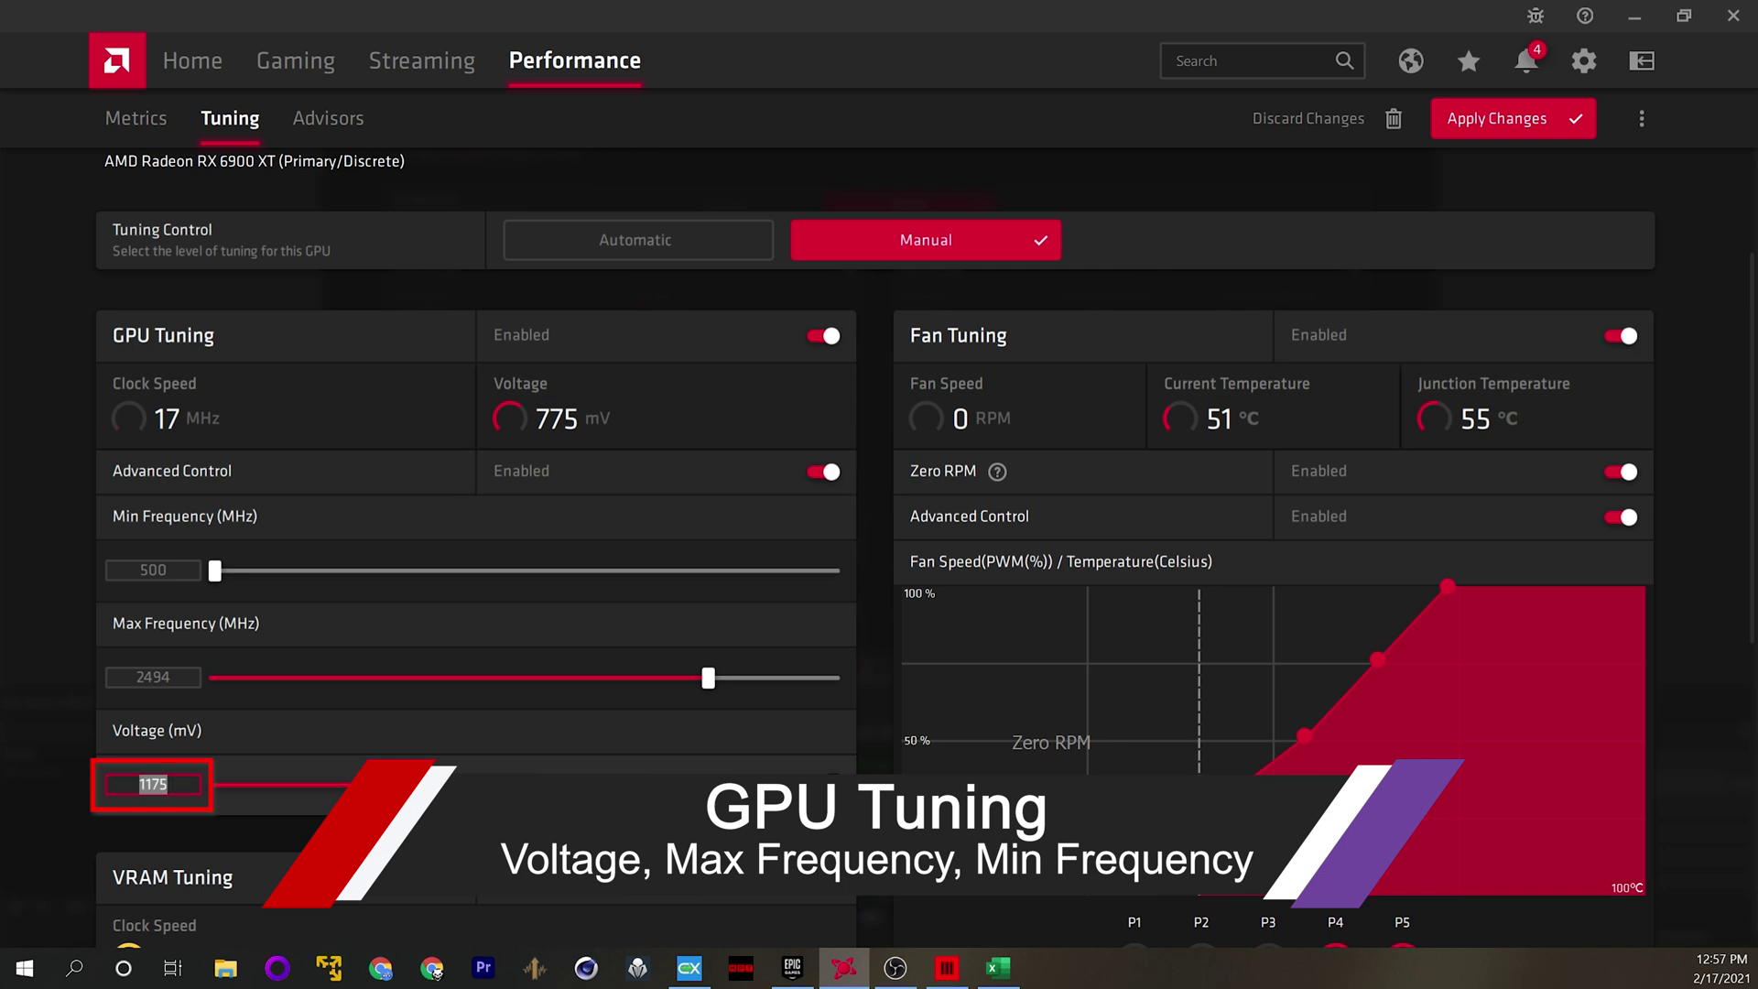
{"action": "type", "text": "1150"}
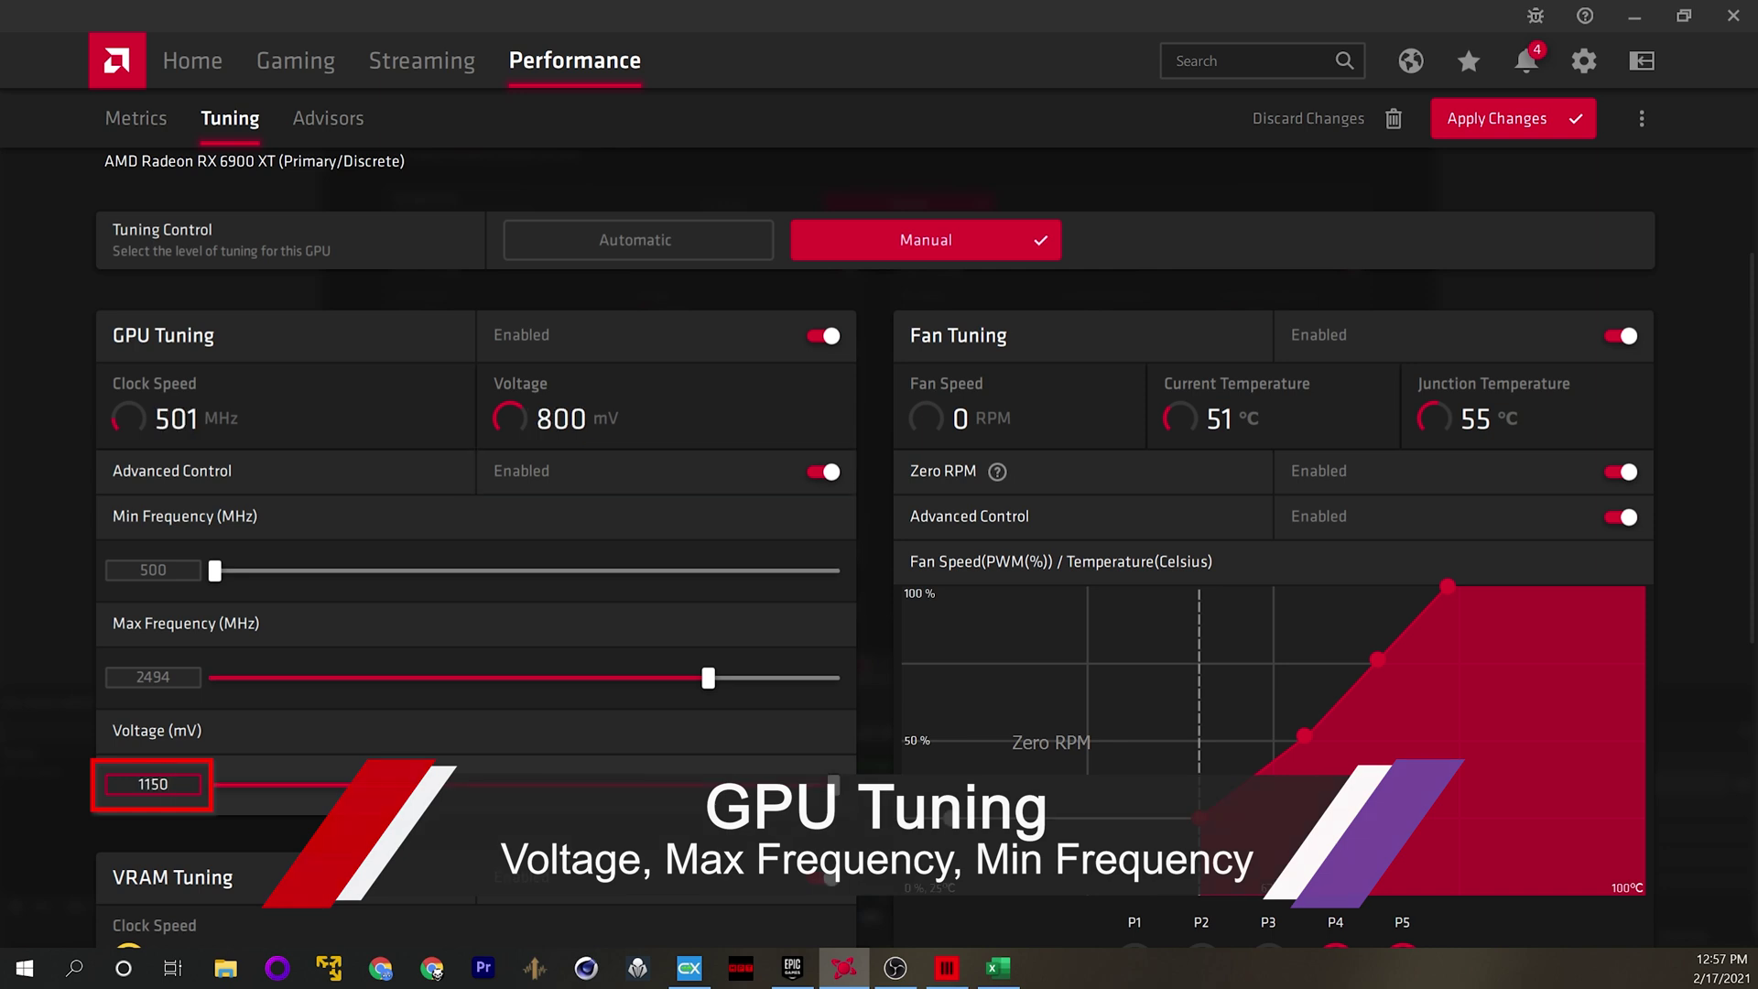
Step: Set the GPU max frequency to 2564 MHz and min frequency to 2450 MHz
{"action": "left_click", "coordinate": [154, 676]}
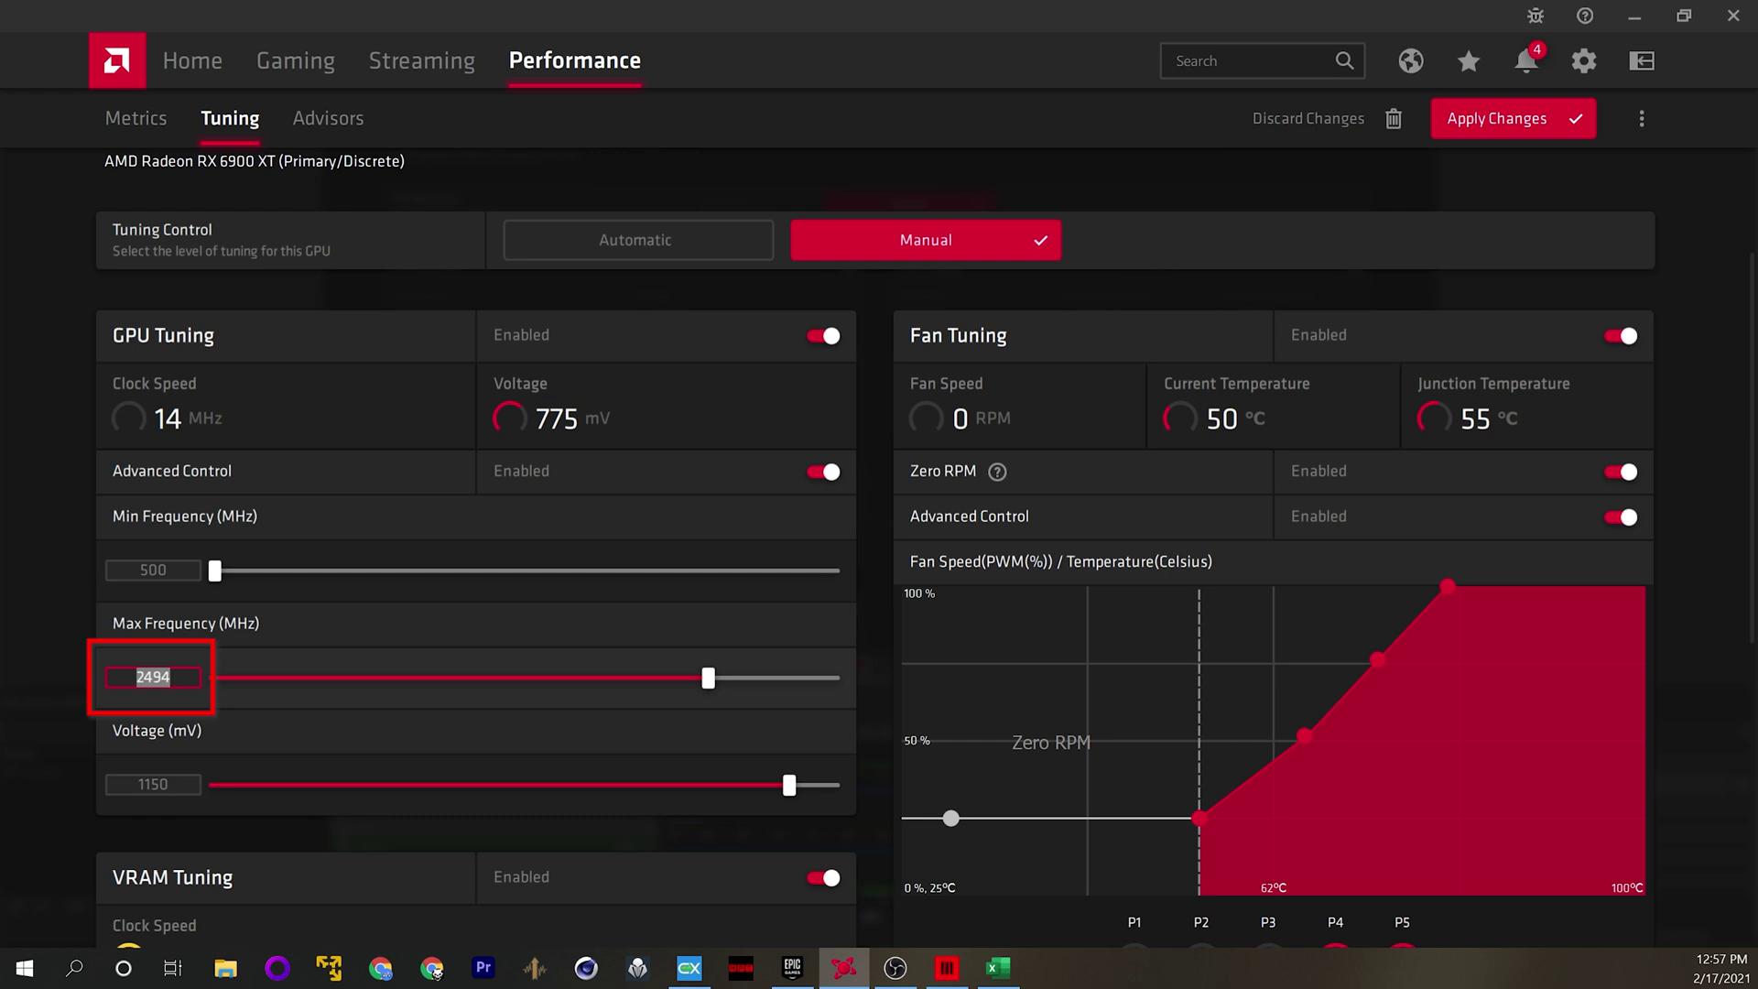
{"action": "type", "text": "2564"}
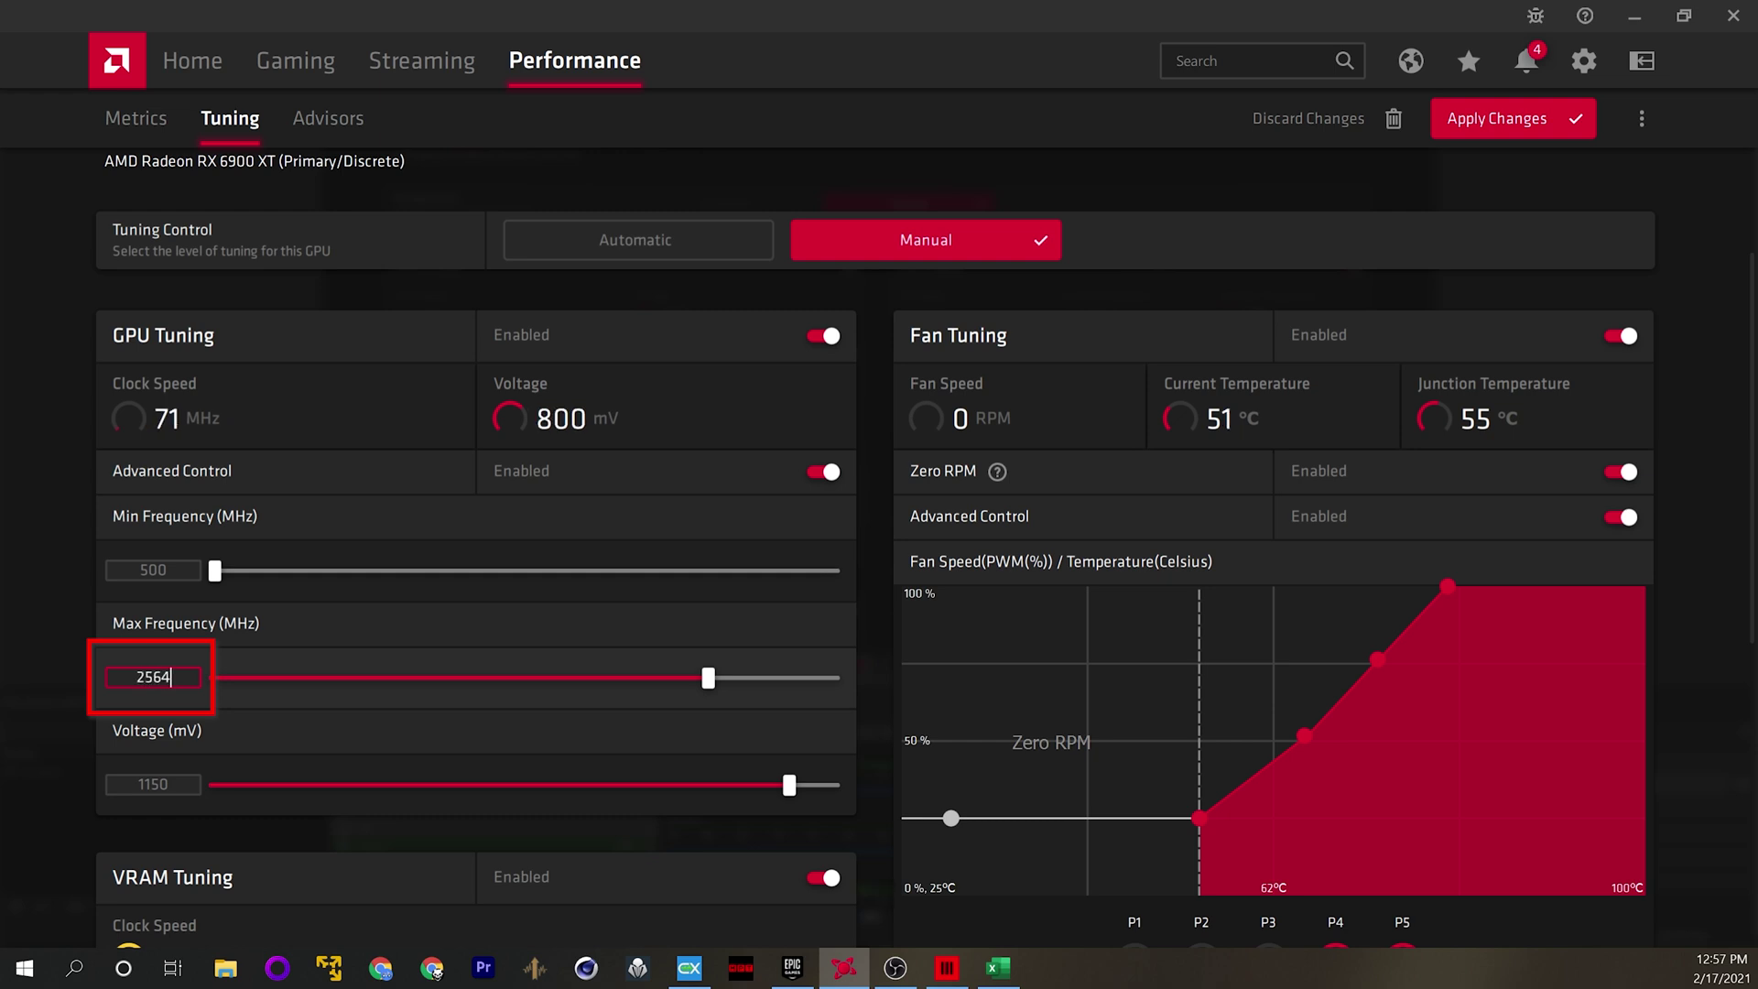
{"action": "key", "text": "Return"}
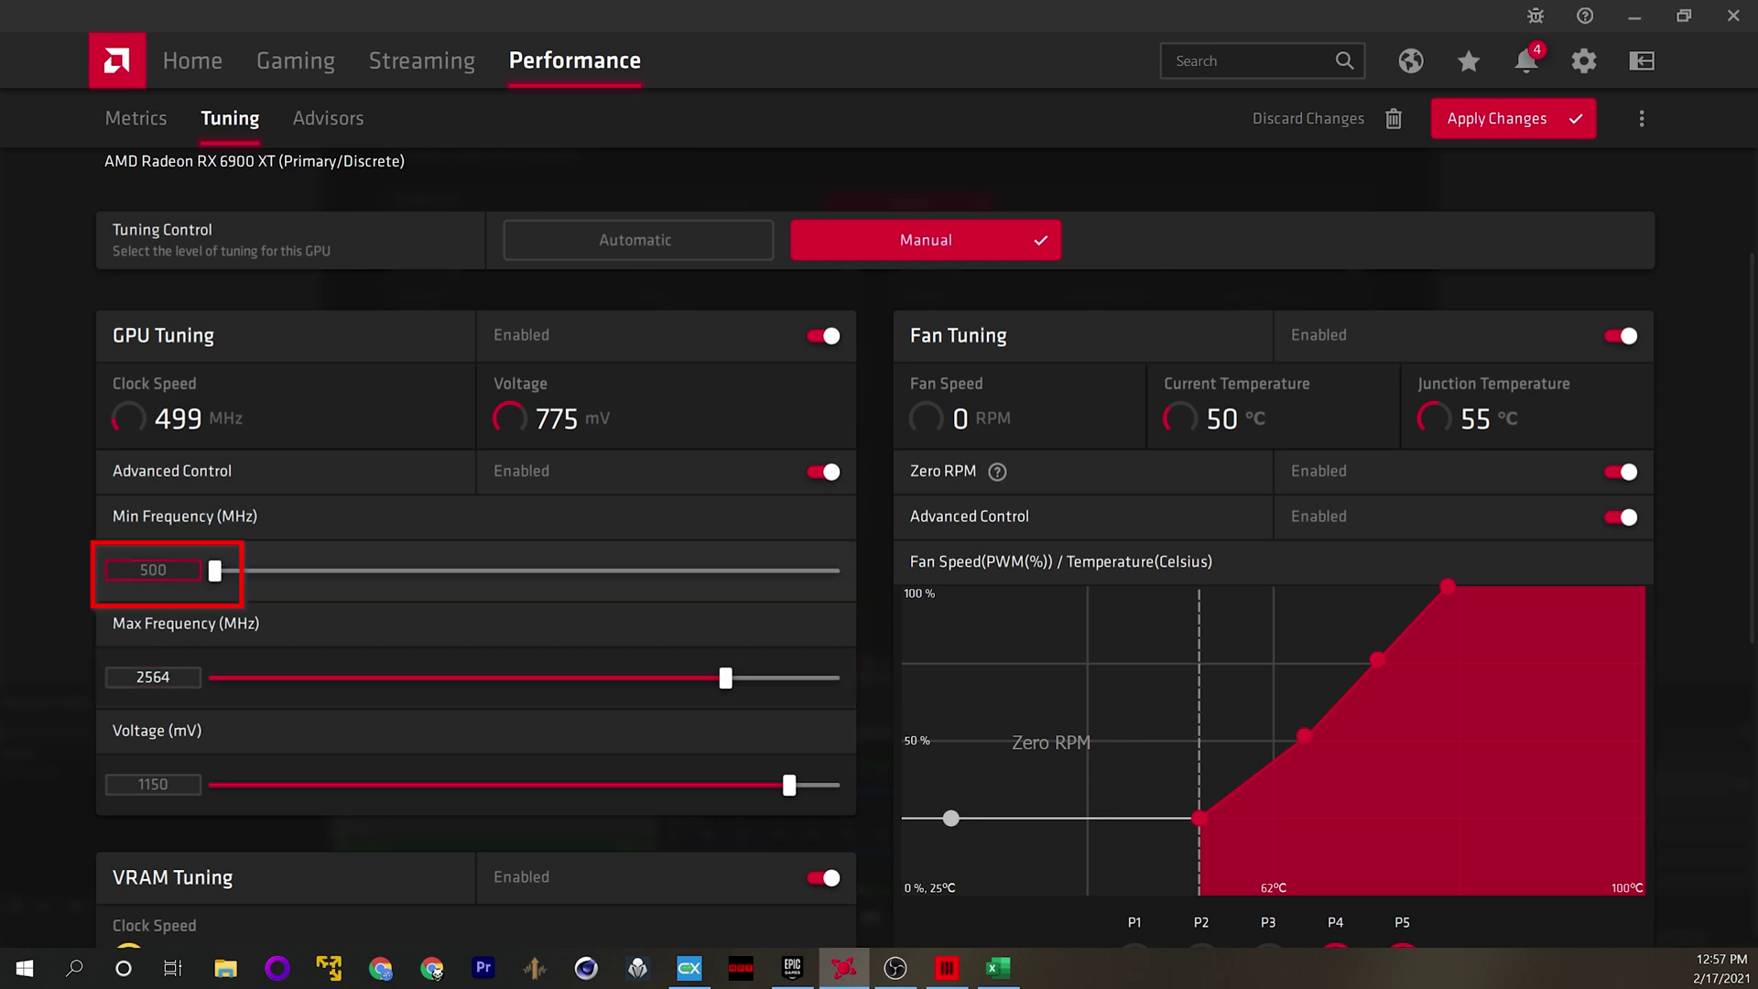
{"action": "left_click", "coordinate": [153, 569]}
{"action": "type", "text": "2450"}
{"action": "key", "text": "Return"}
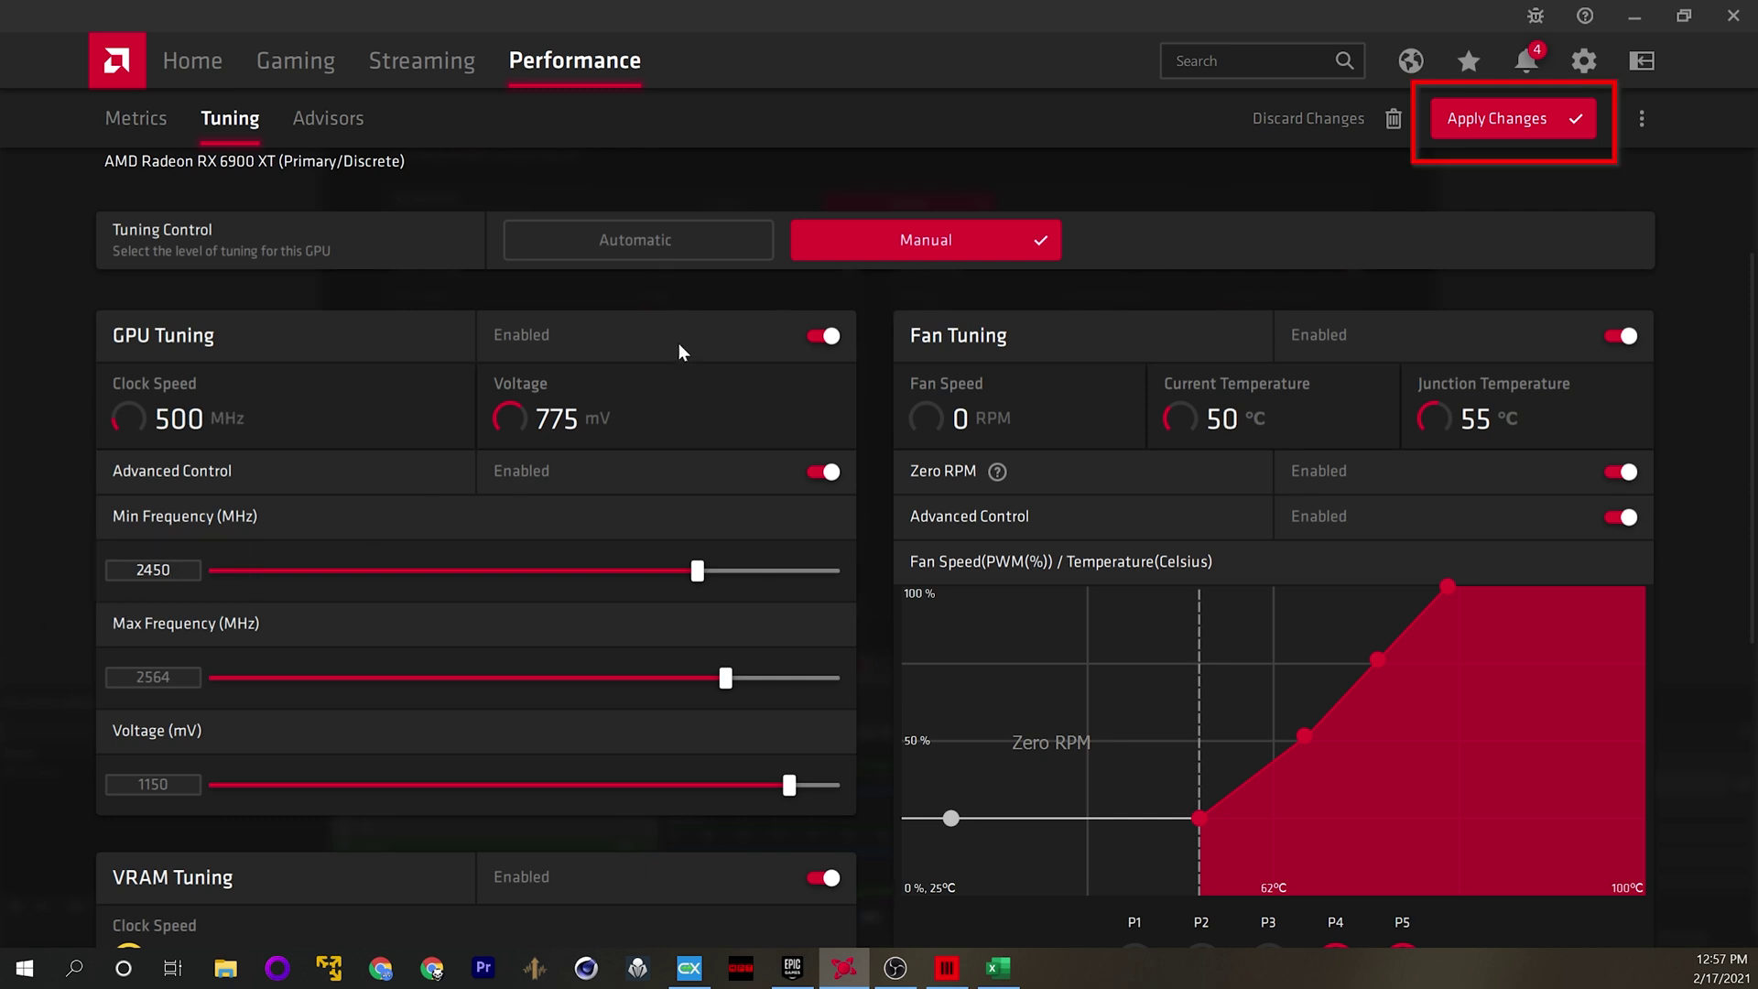
Step: Apply the HITMAN3 tuning changes and return to the top of the Tuning page
{"action": "left_click", "coordinate": [1496, 123]}
{"action": "scroll", "coordinate": [1315, 444], "scroll_direction": "up", "scroll_amount": 1}
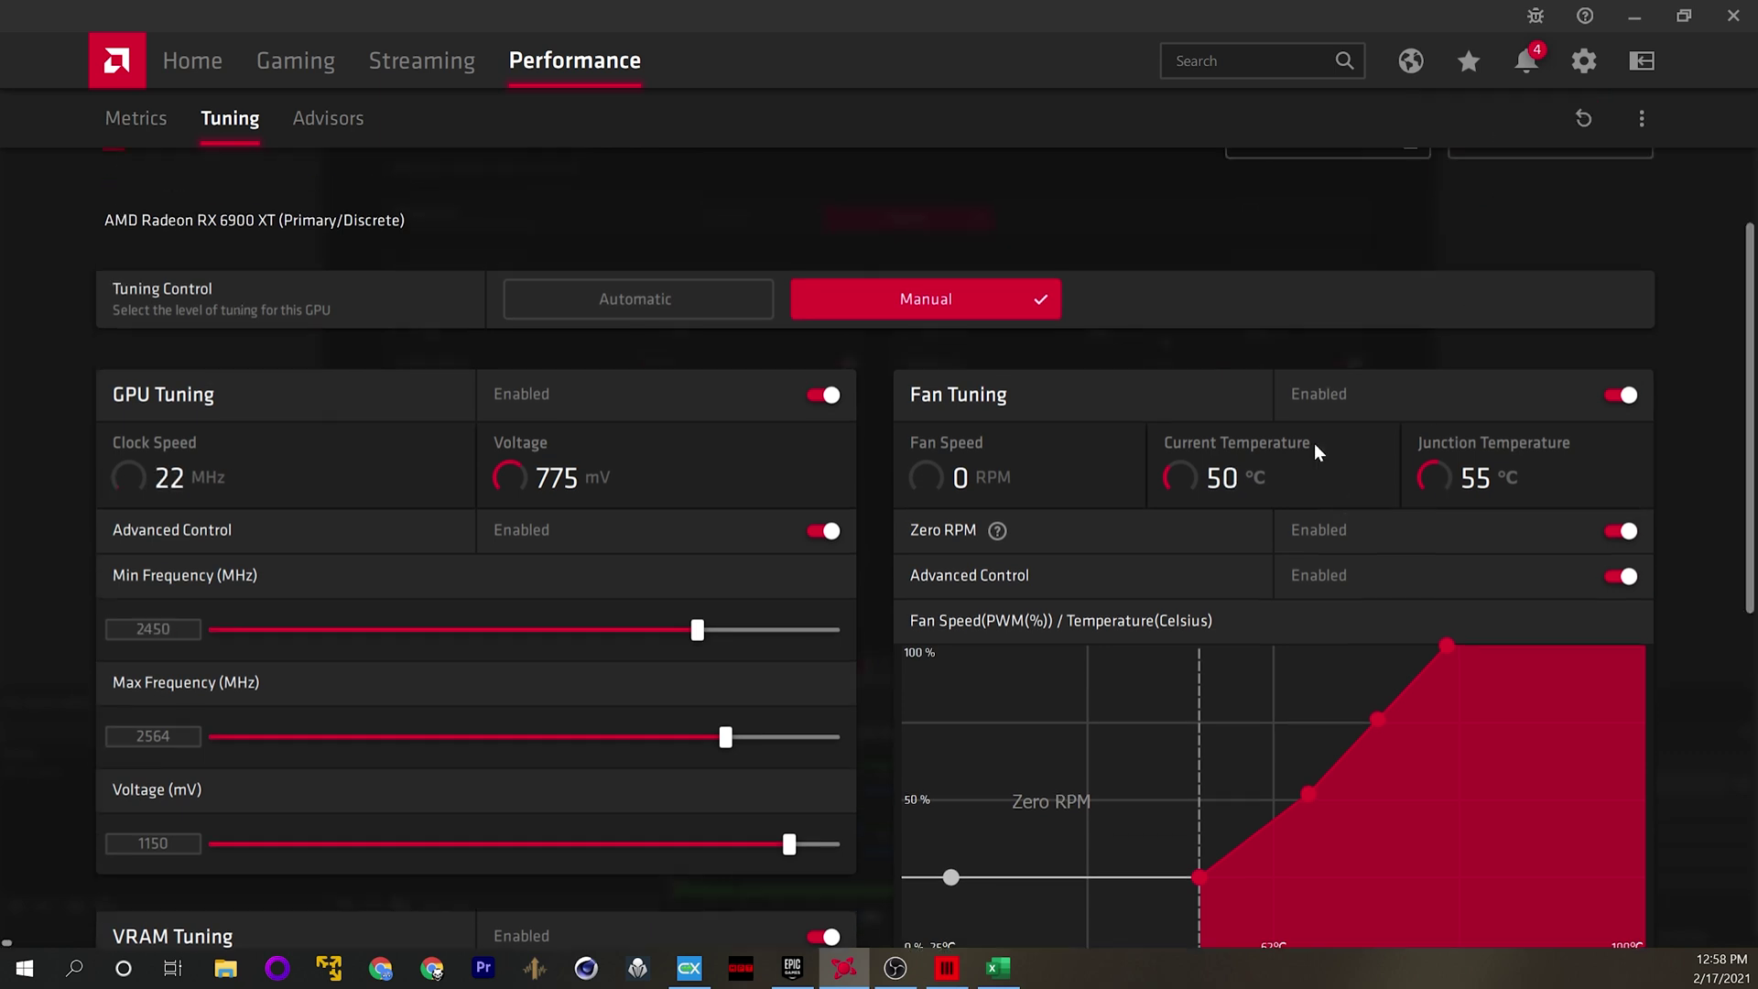
{"action": "scroll", "coordinate": [1315, 444], "scroll_direction": "up", "scroll_amount": 1}
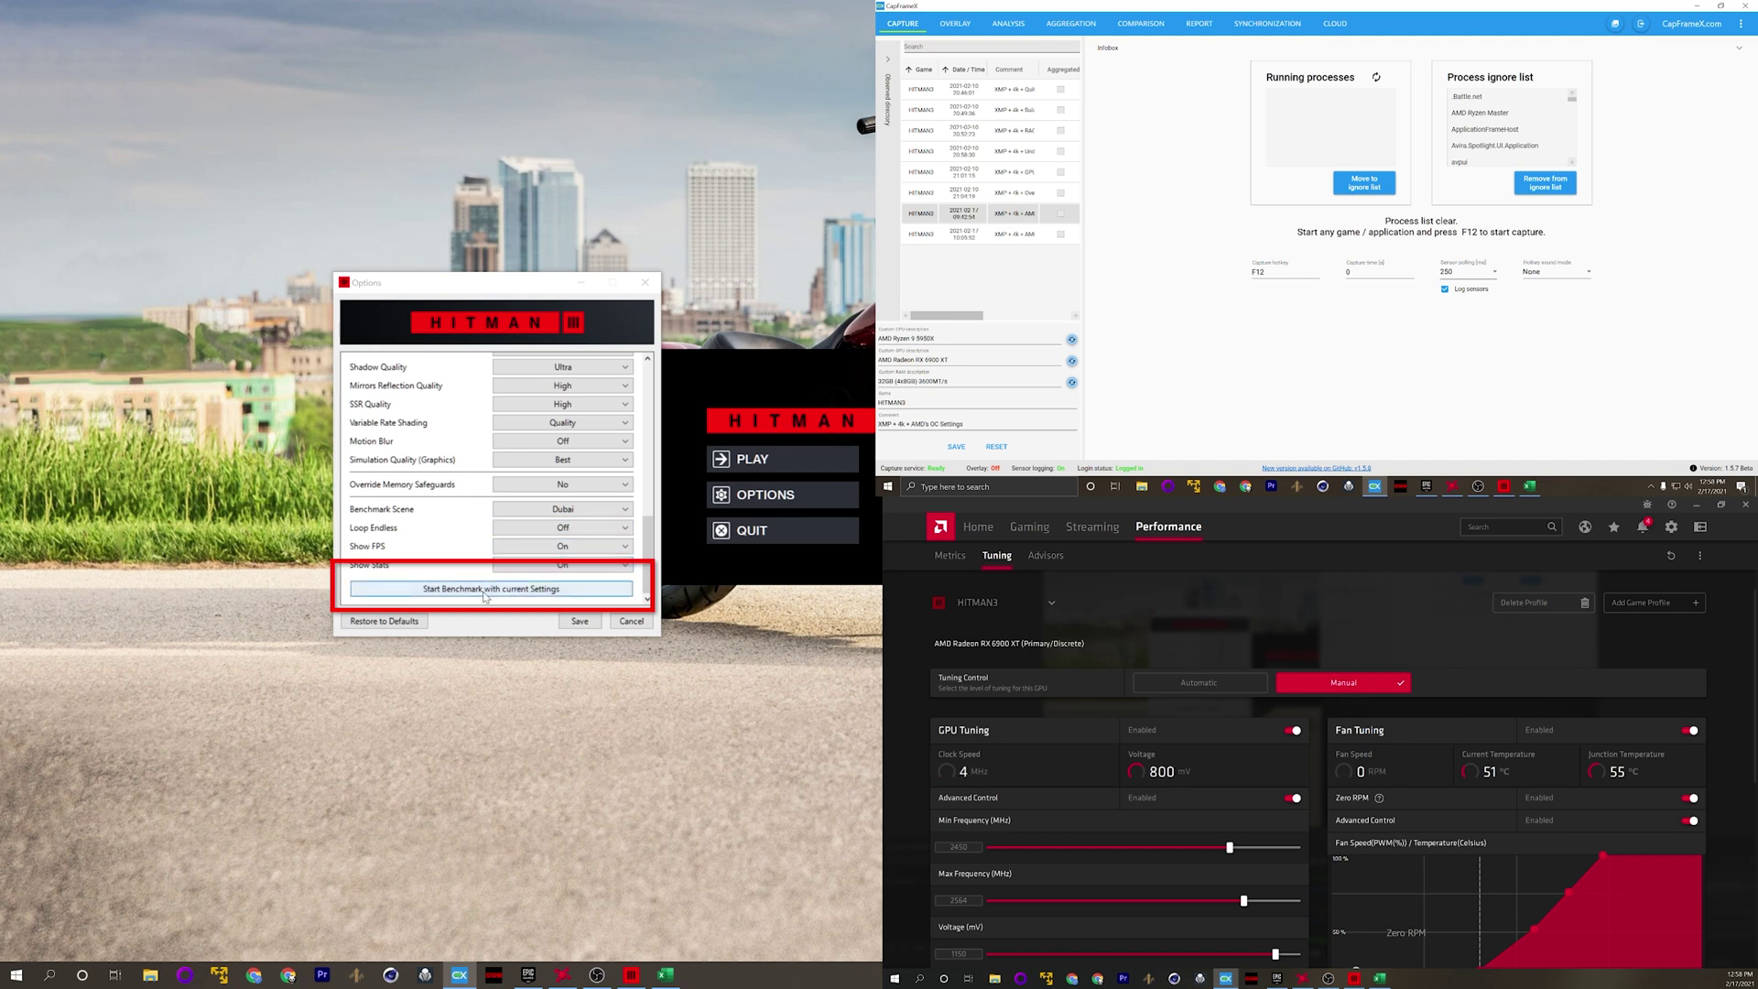
Step: Start Hitman 3's benchmark with current settings and begin CapFrameX capture with F12
{"action": "left_click", "coordinate": [491, 589]}
{"action": "key", "text": "F12"}
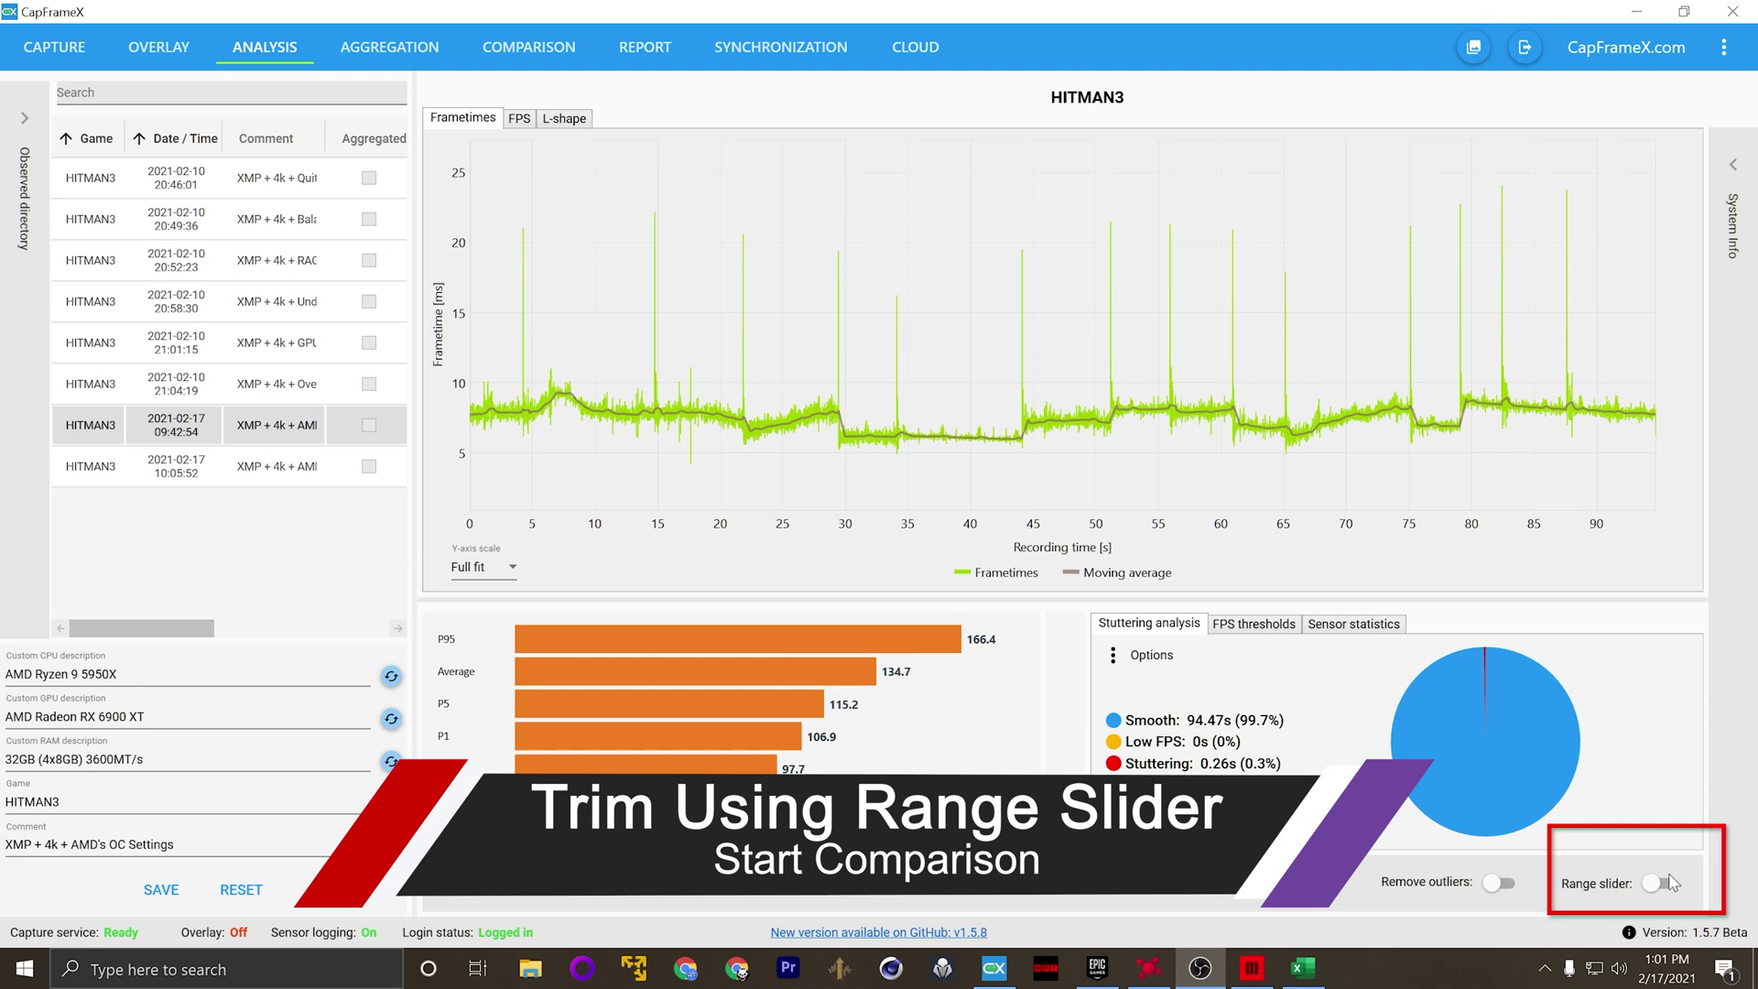
Step: Switch on the Range slider on CapFrameX's Analysis tab
{"action": "left_click", "coordinate": [1662, 884]}
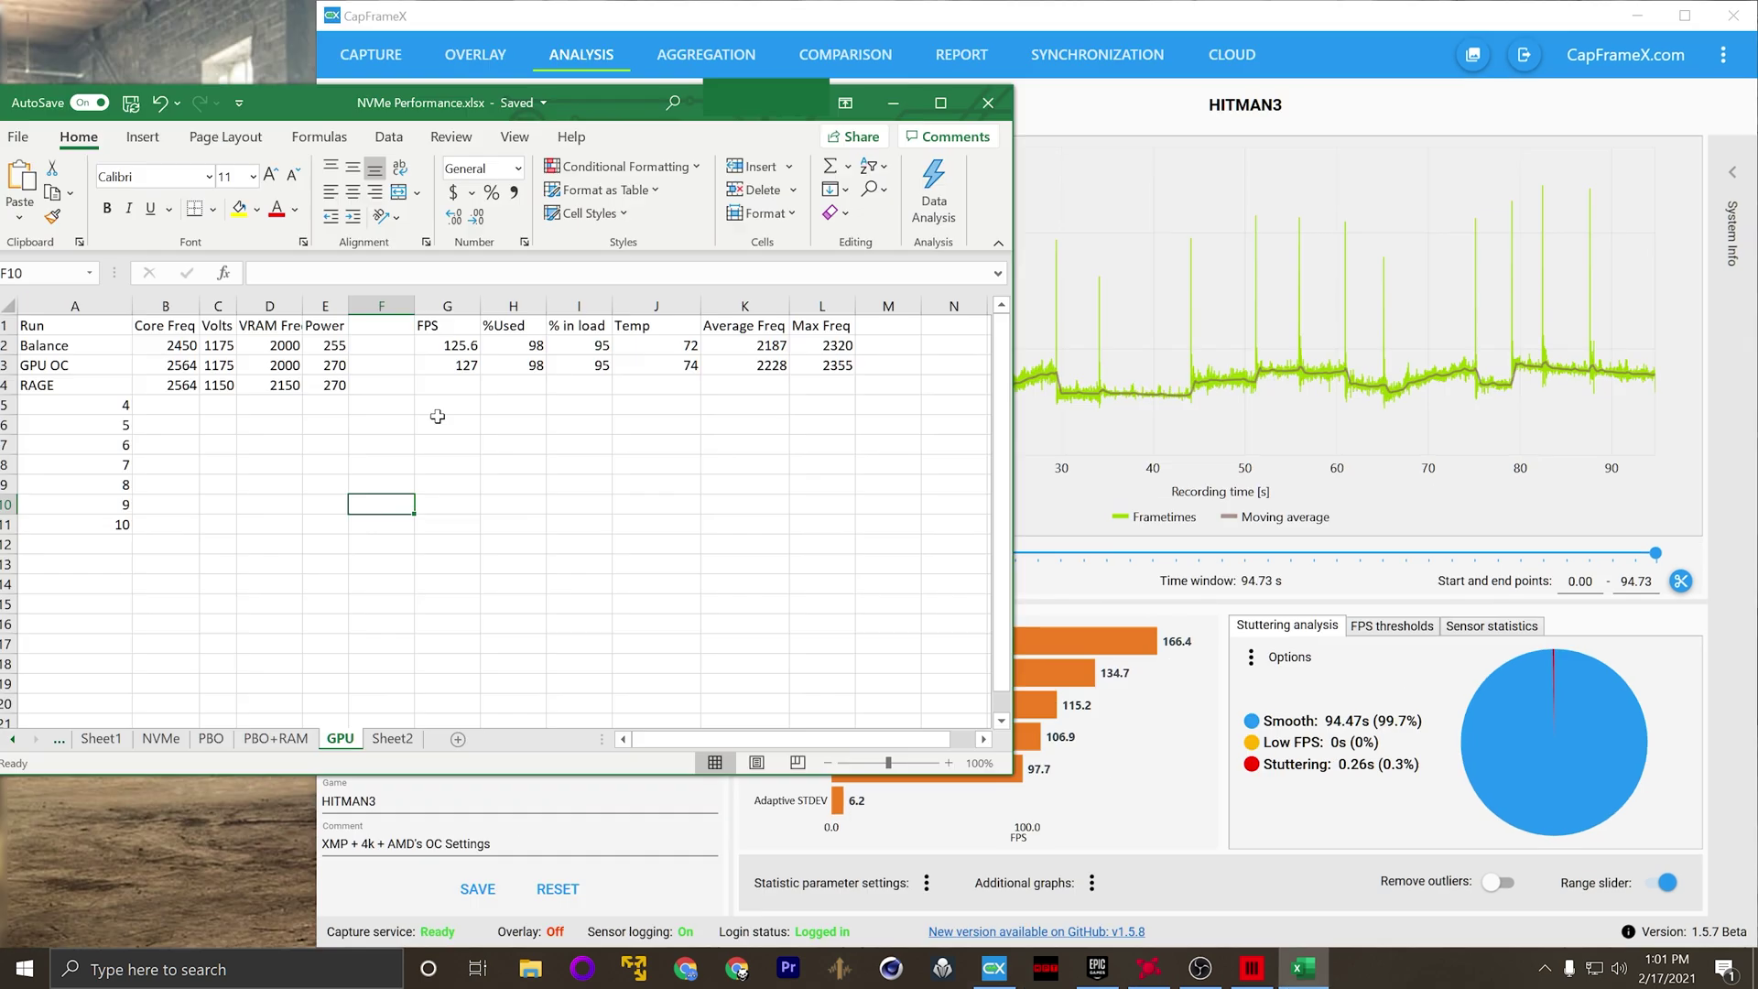
Step: Enter 134.7 FPS in G4 for the RAGE row, move to H4, and bring CapFrameX forward
{"action": "left_click", "coordinate": [447, 385]}
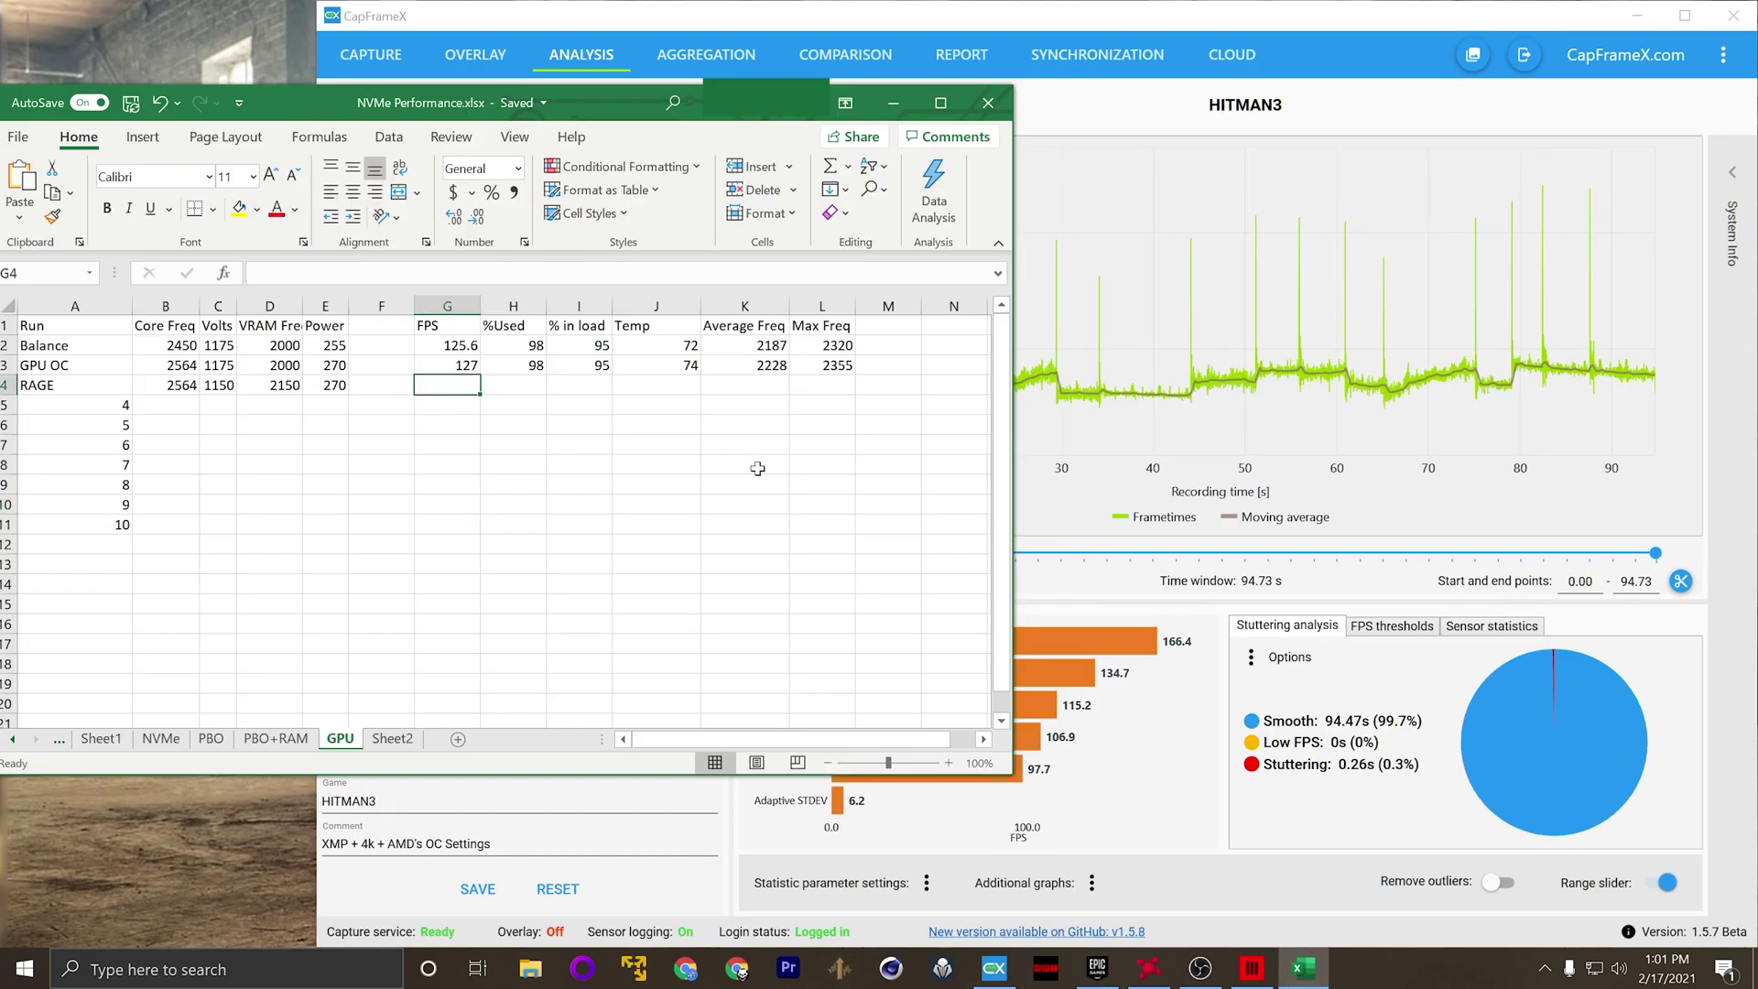
{"action": "type", "text": "134.7"}
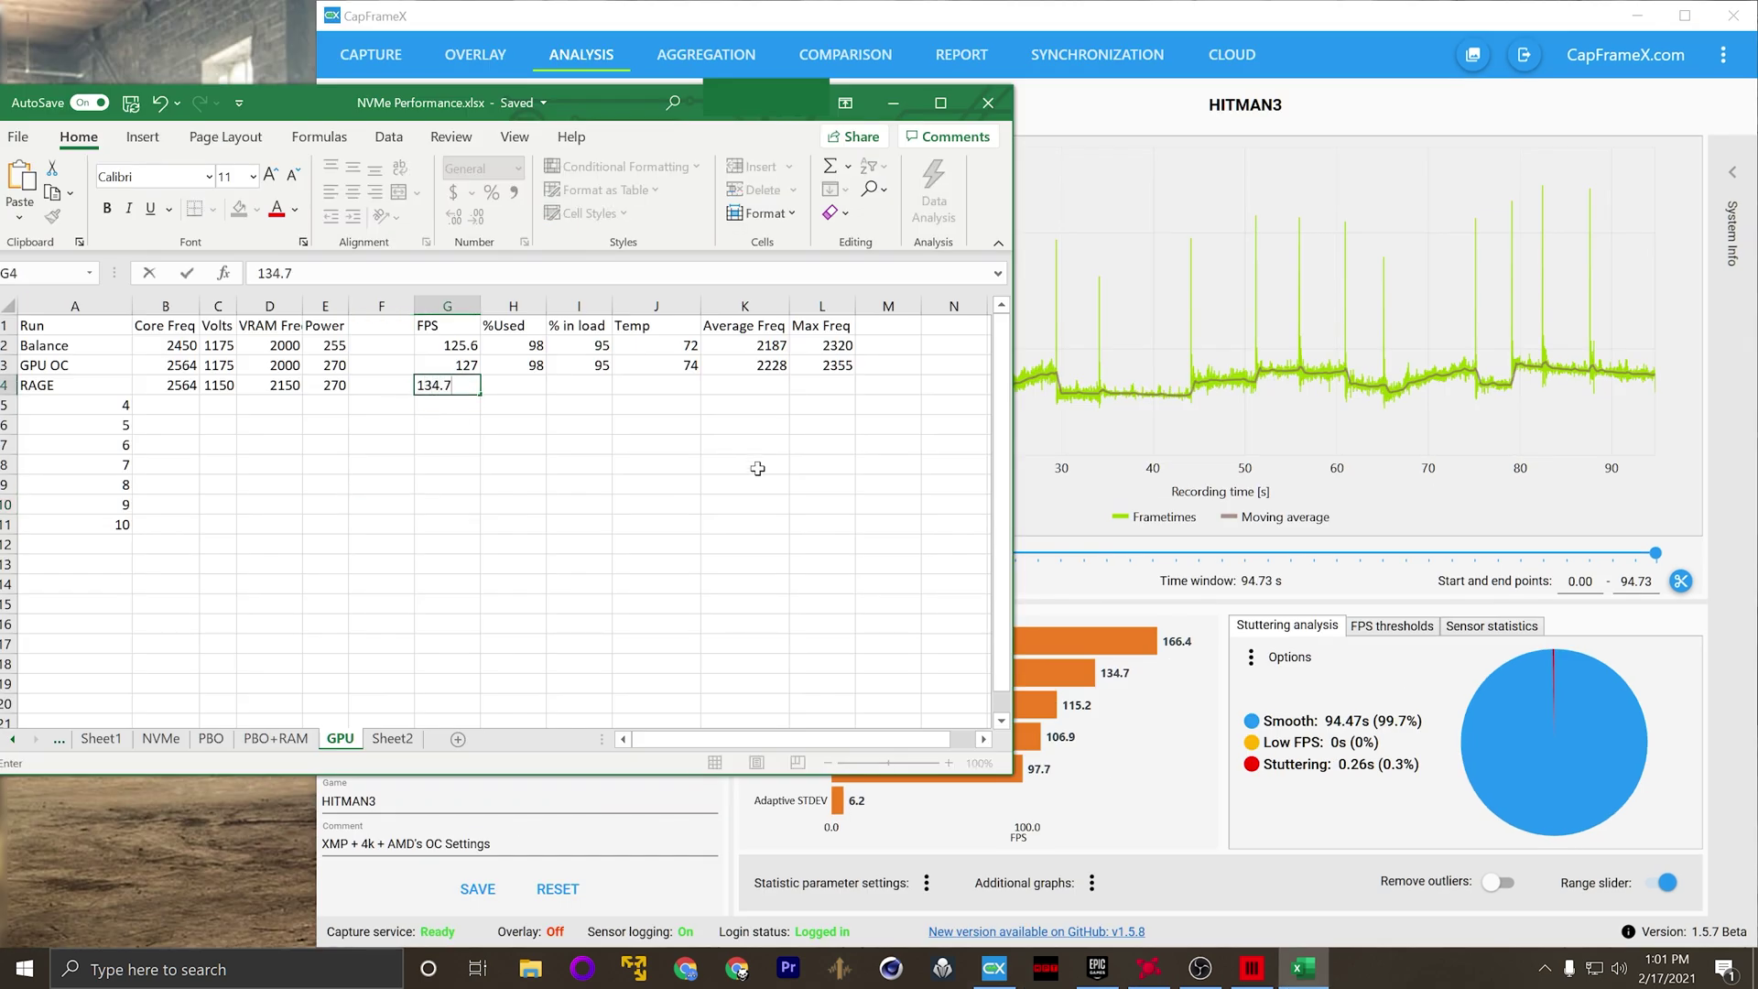
{"action": "key", "text": "ctrl+Return"}
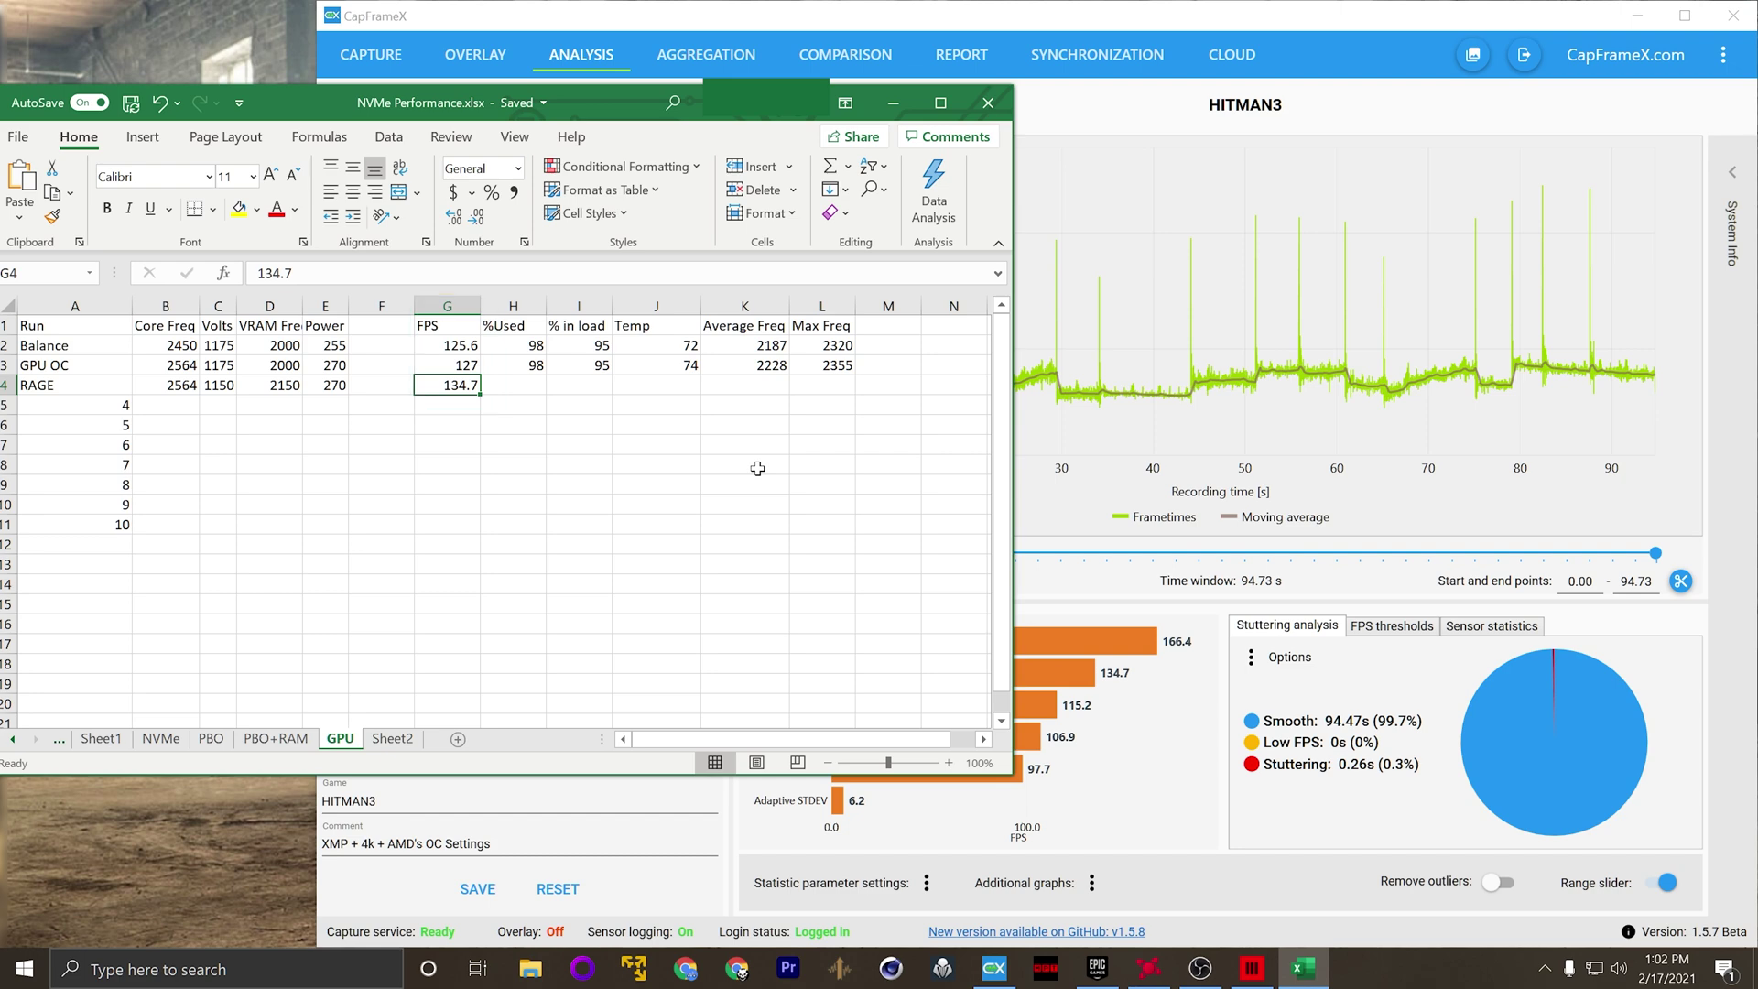
{"action": "key", "text": "Up"}
{"action": "key", "text": "Up"}
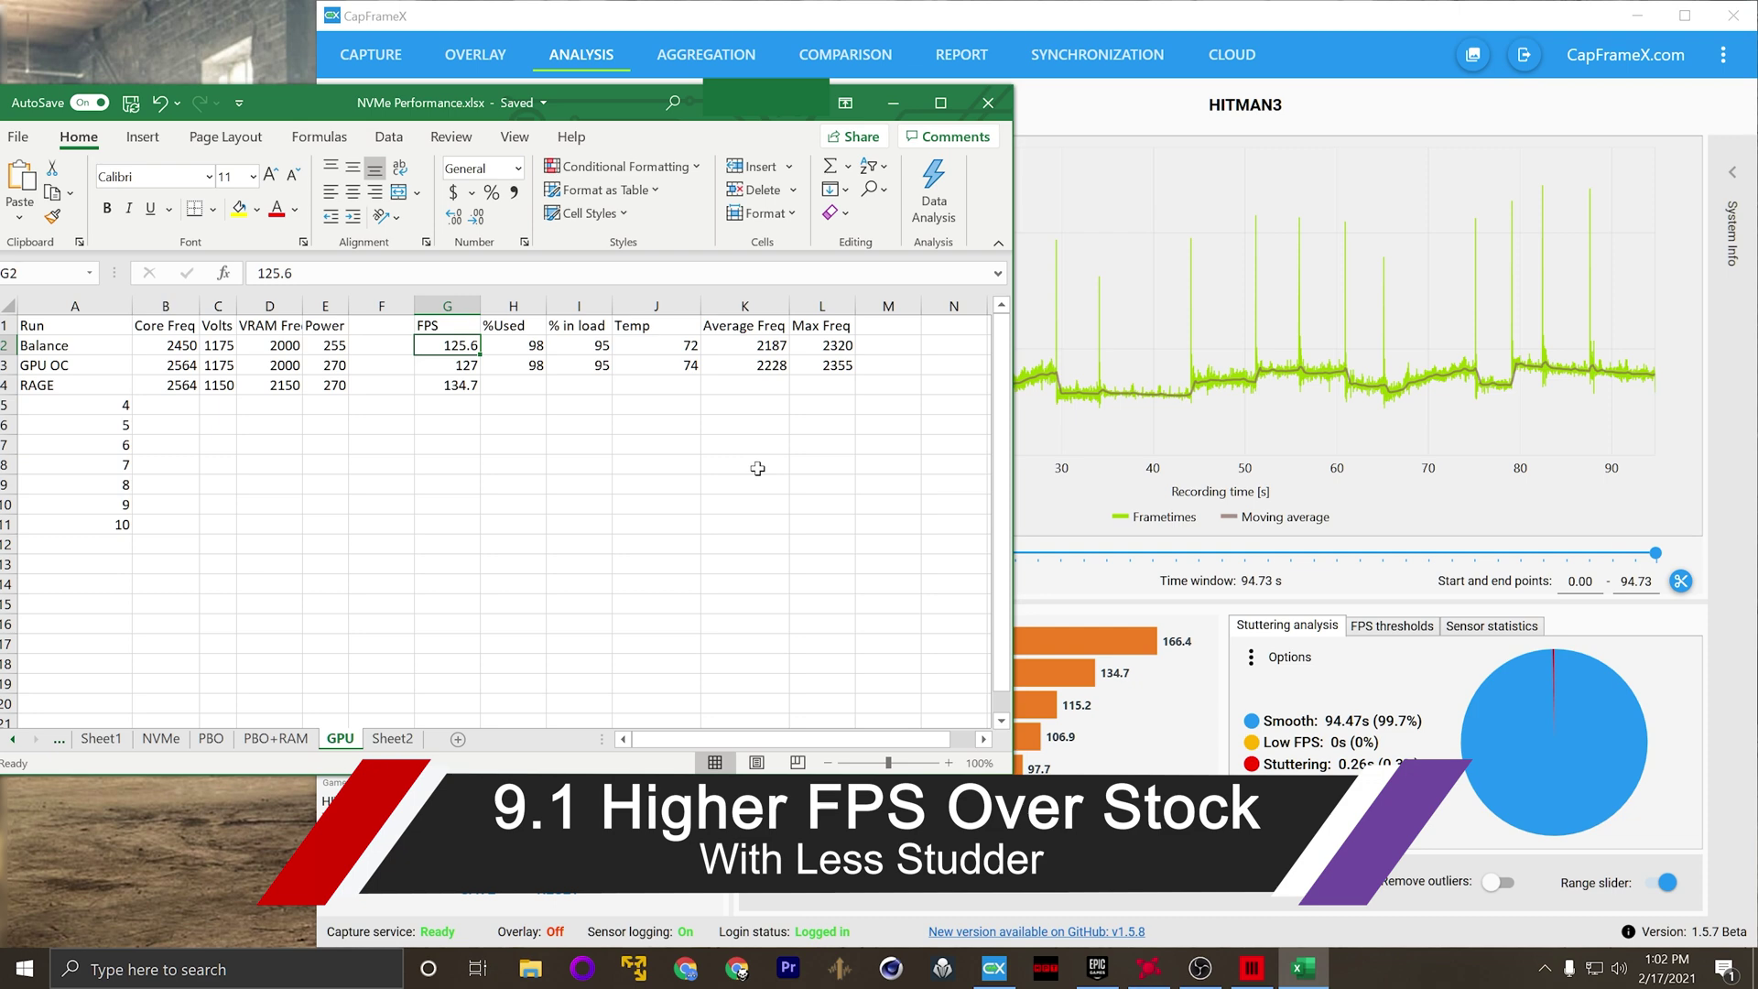
{"action": "key", "text": "Down"}
{"action": "key", "text": "Down"}
{"action": "key", "text": "Right"}
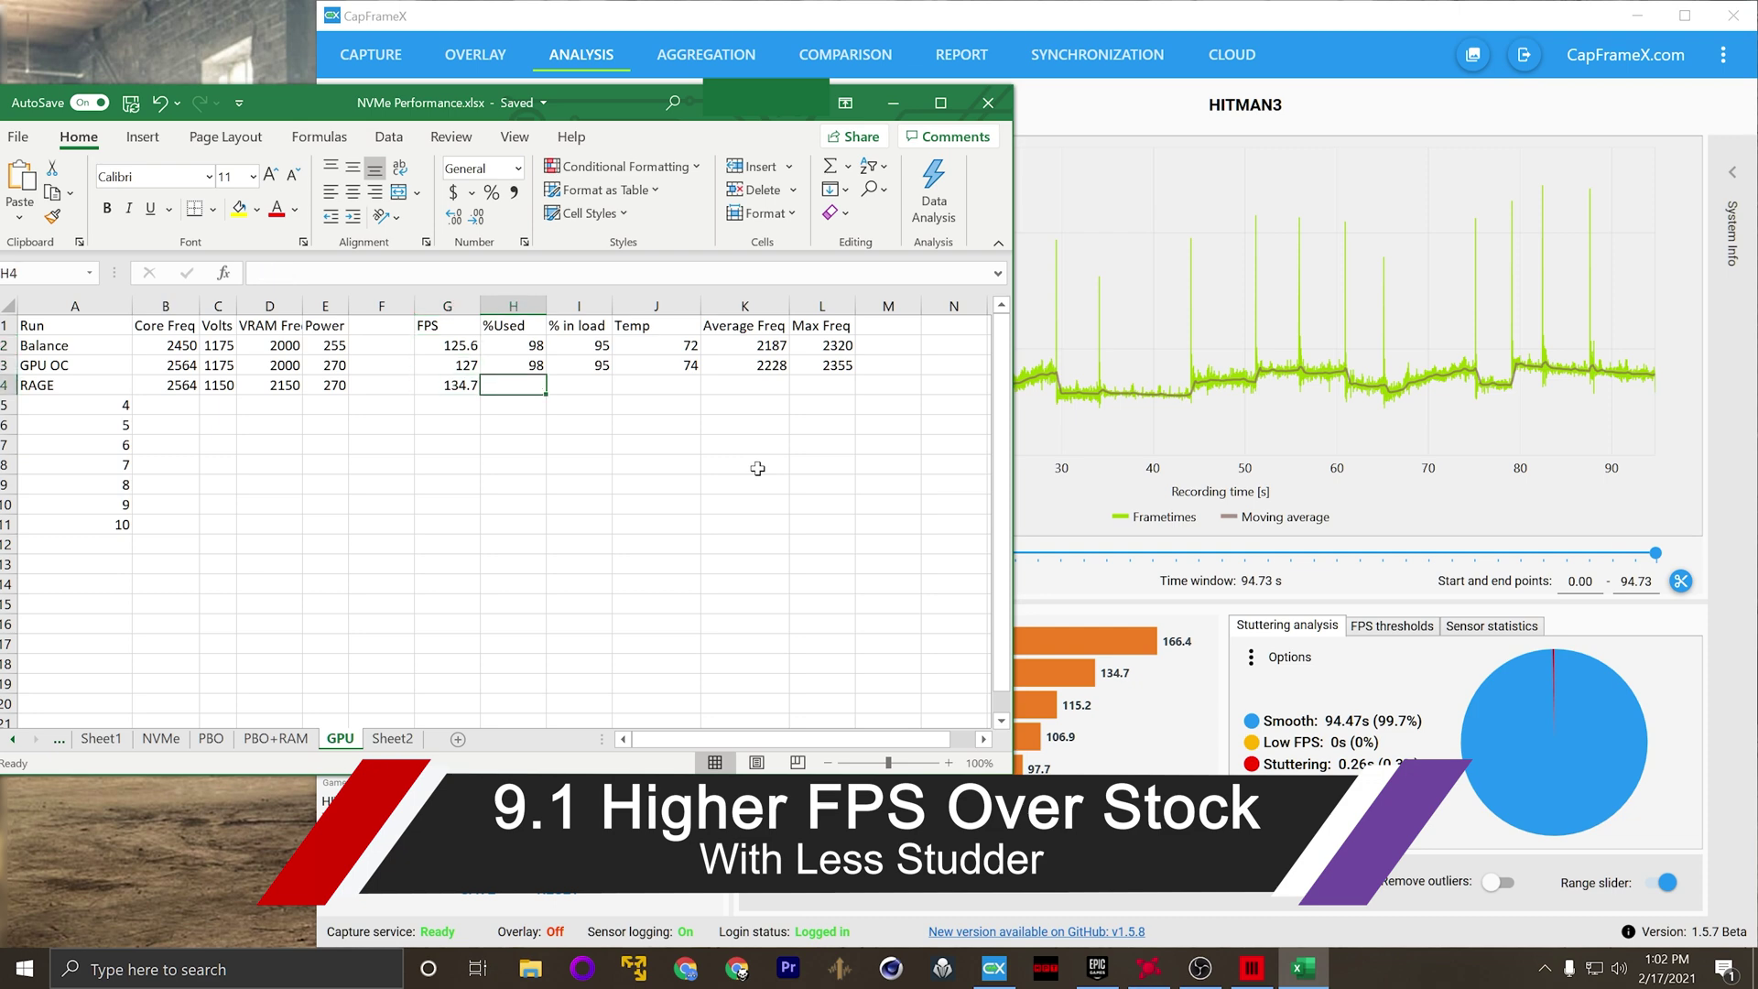
{"action": "left_click", "coordinate": [1086, 756]}
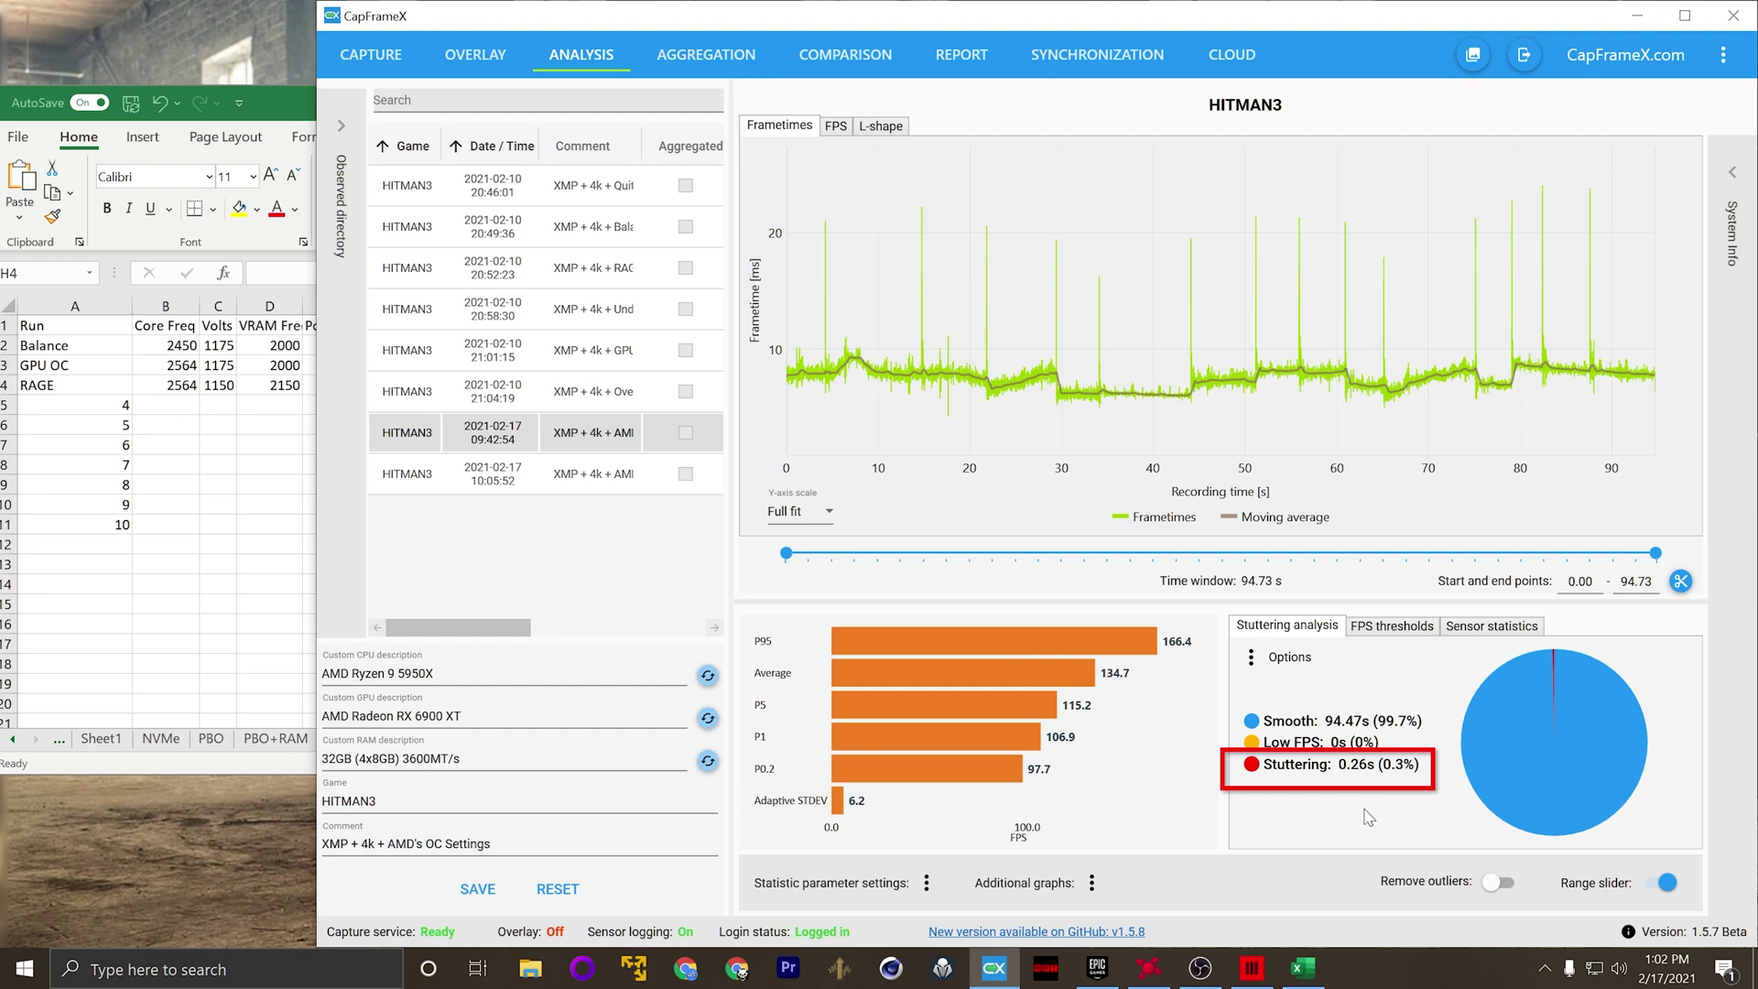
Step: Check the run's GPU sensor statistics in CapFrameX, showing 97% average GPU load
{"action": "left_click", "coordinate": [1493, 630]}
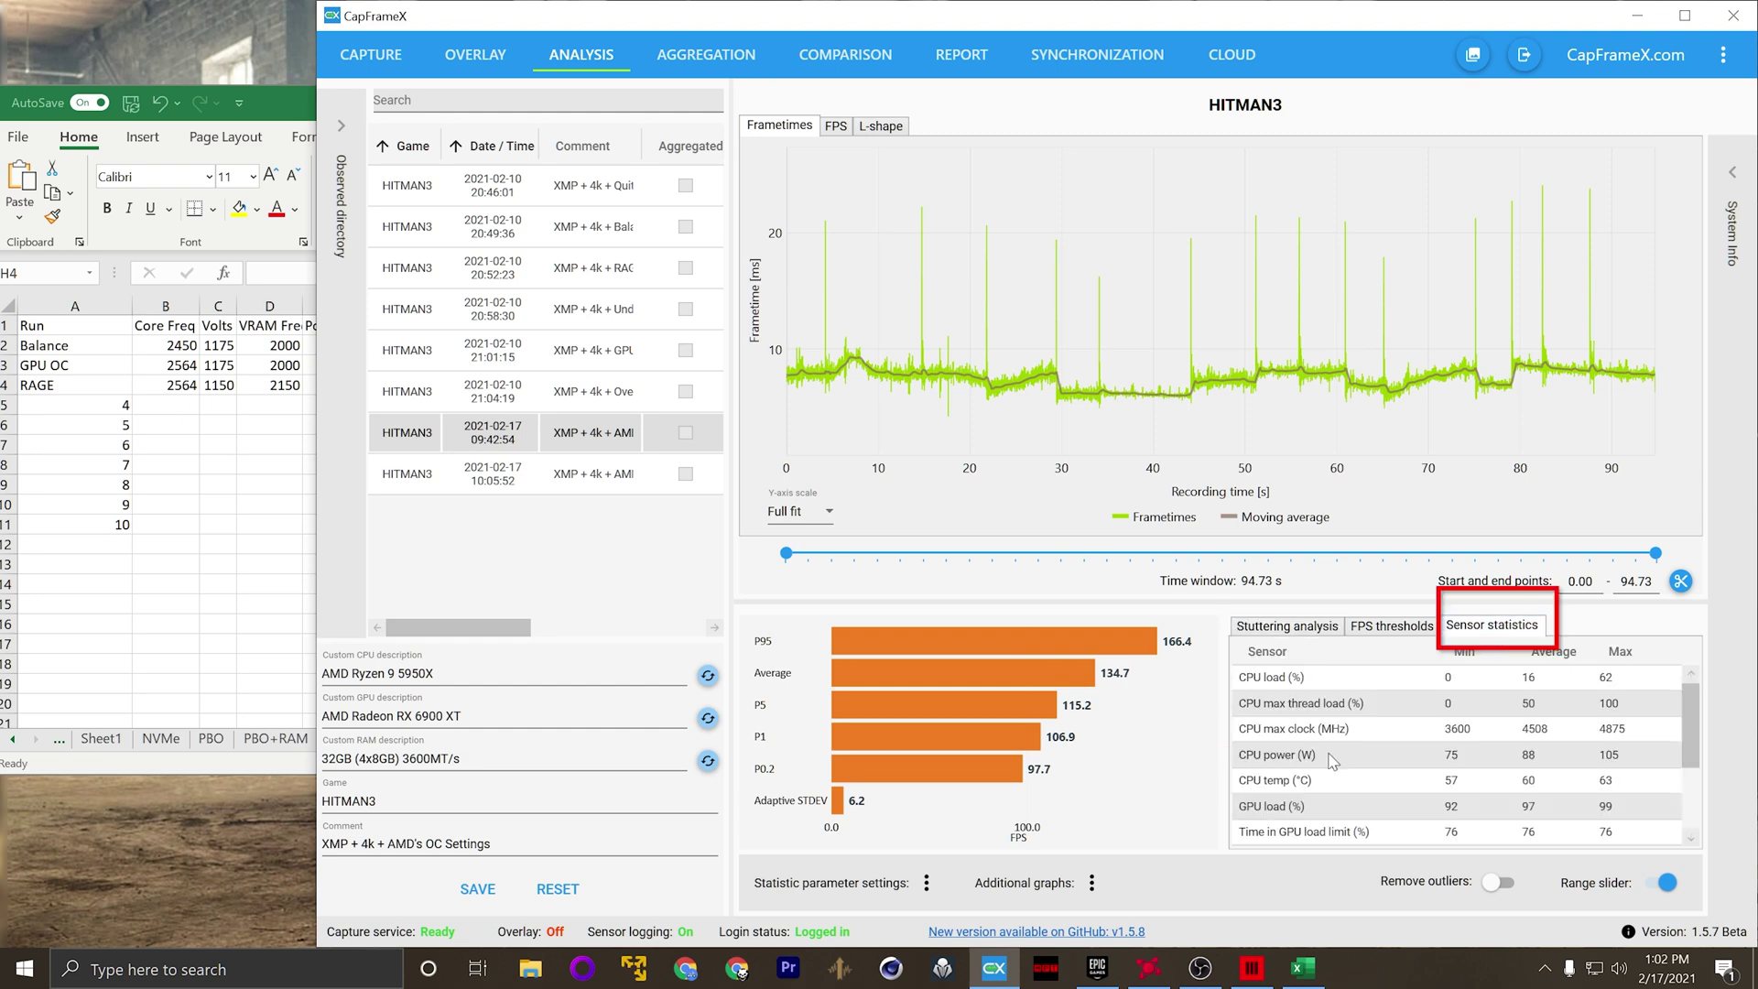
{"action": "scroll", "coordinate": [1456, 797], "scroll_direction": "down", "scroll_amount": 1}
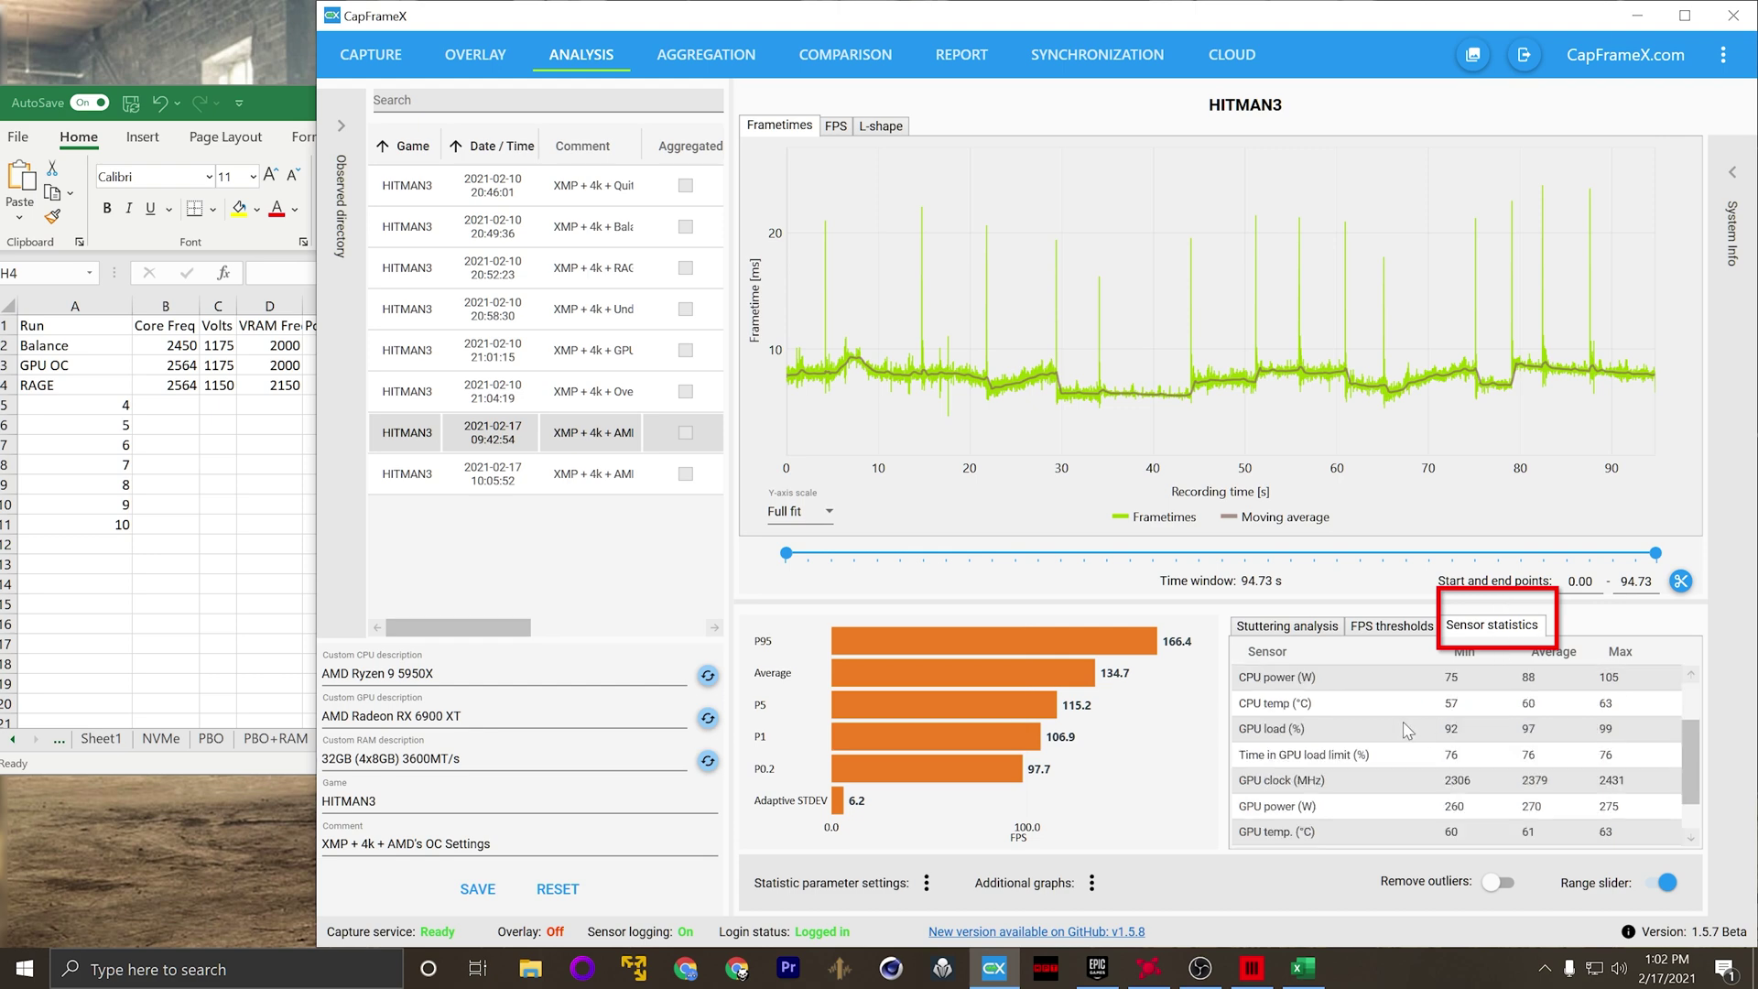
{"action": "scroll", "coordinate": [1408, 729], "scroll_direction": "down", "scroll_amount": 1}
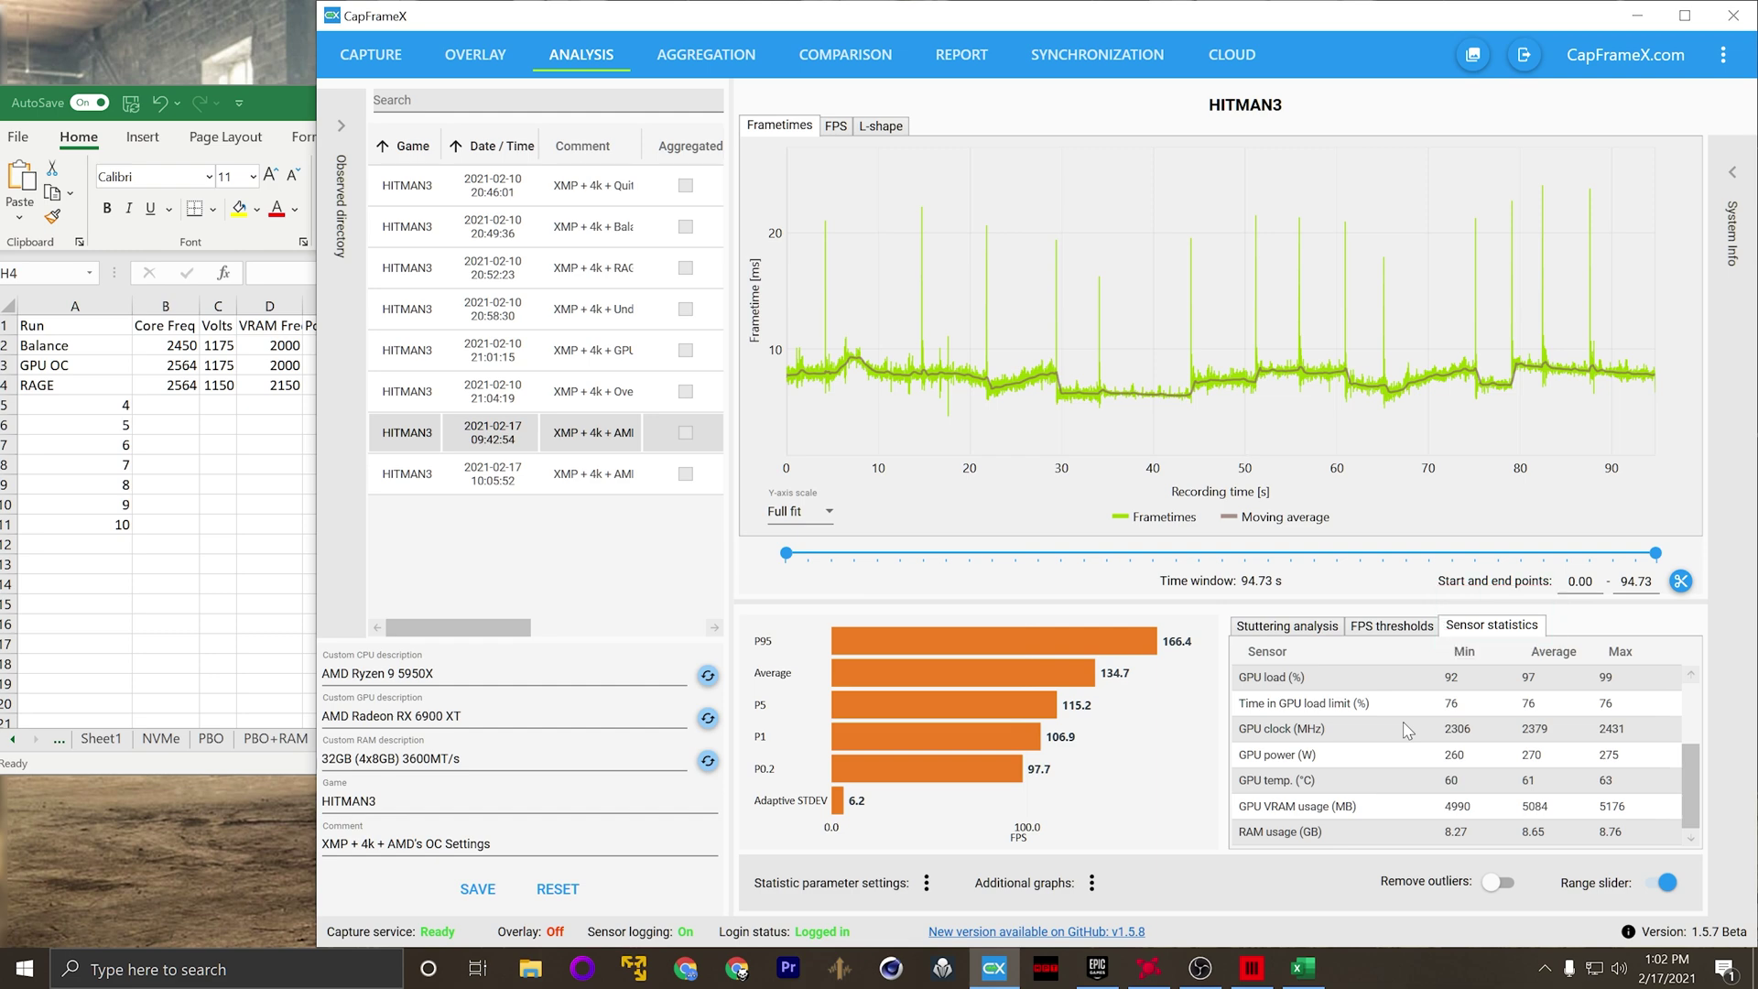
{"action": "key", "text": "alt+Tab"}
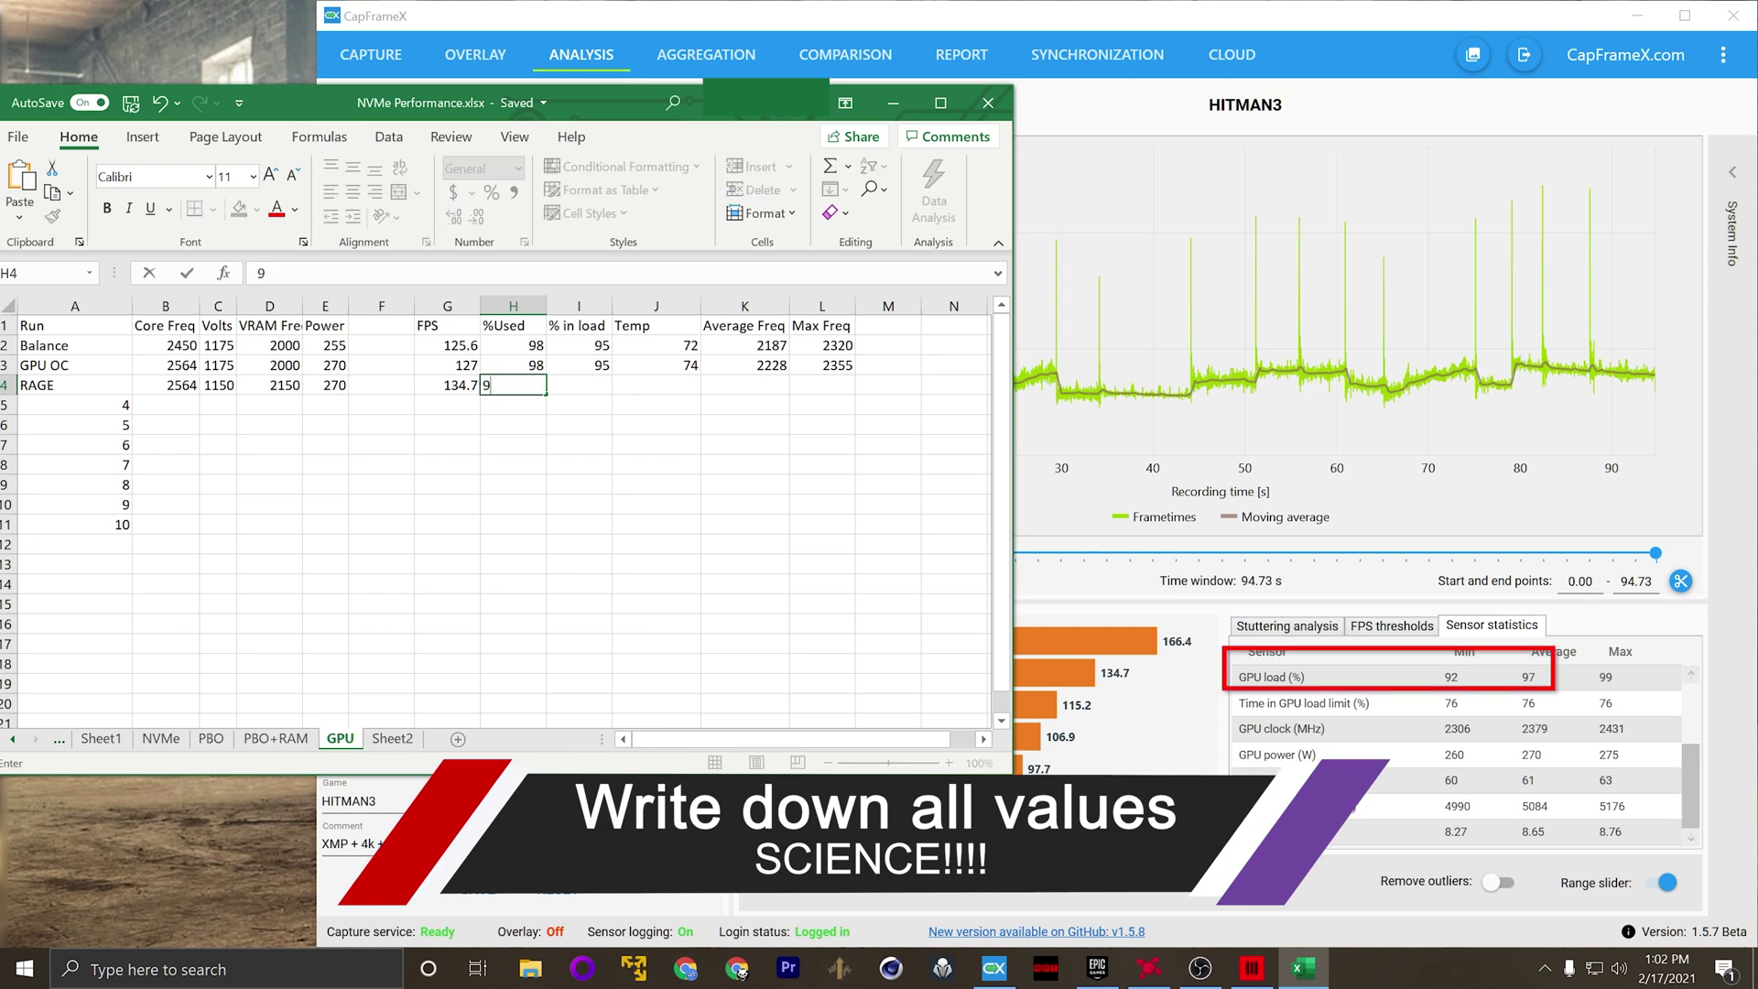
Step: Enter 97 %Used, 76 in load and 61 temperature for the RAGE row
{"action": "key", "text": "Page_Down"}
{"action": "key", "text": "Page_Up"}
{"action": "type", "text": "97"}
{"action": "key", "text": "Tab"}
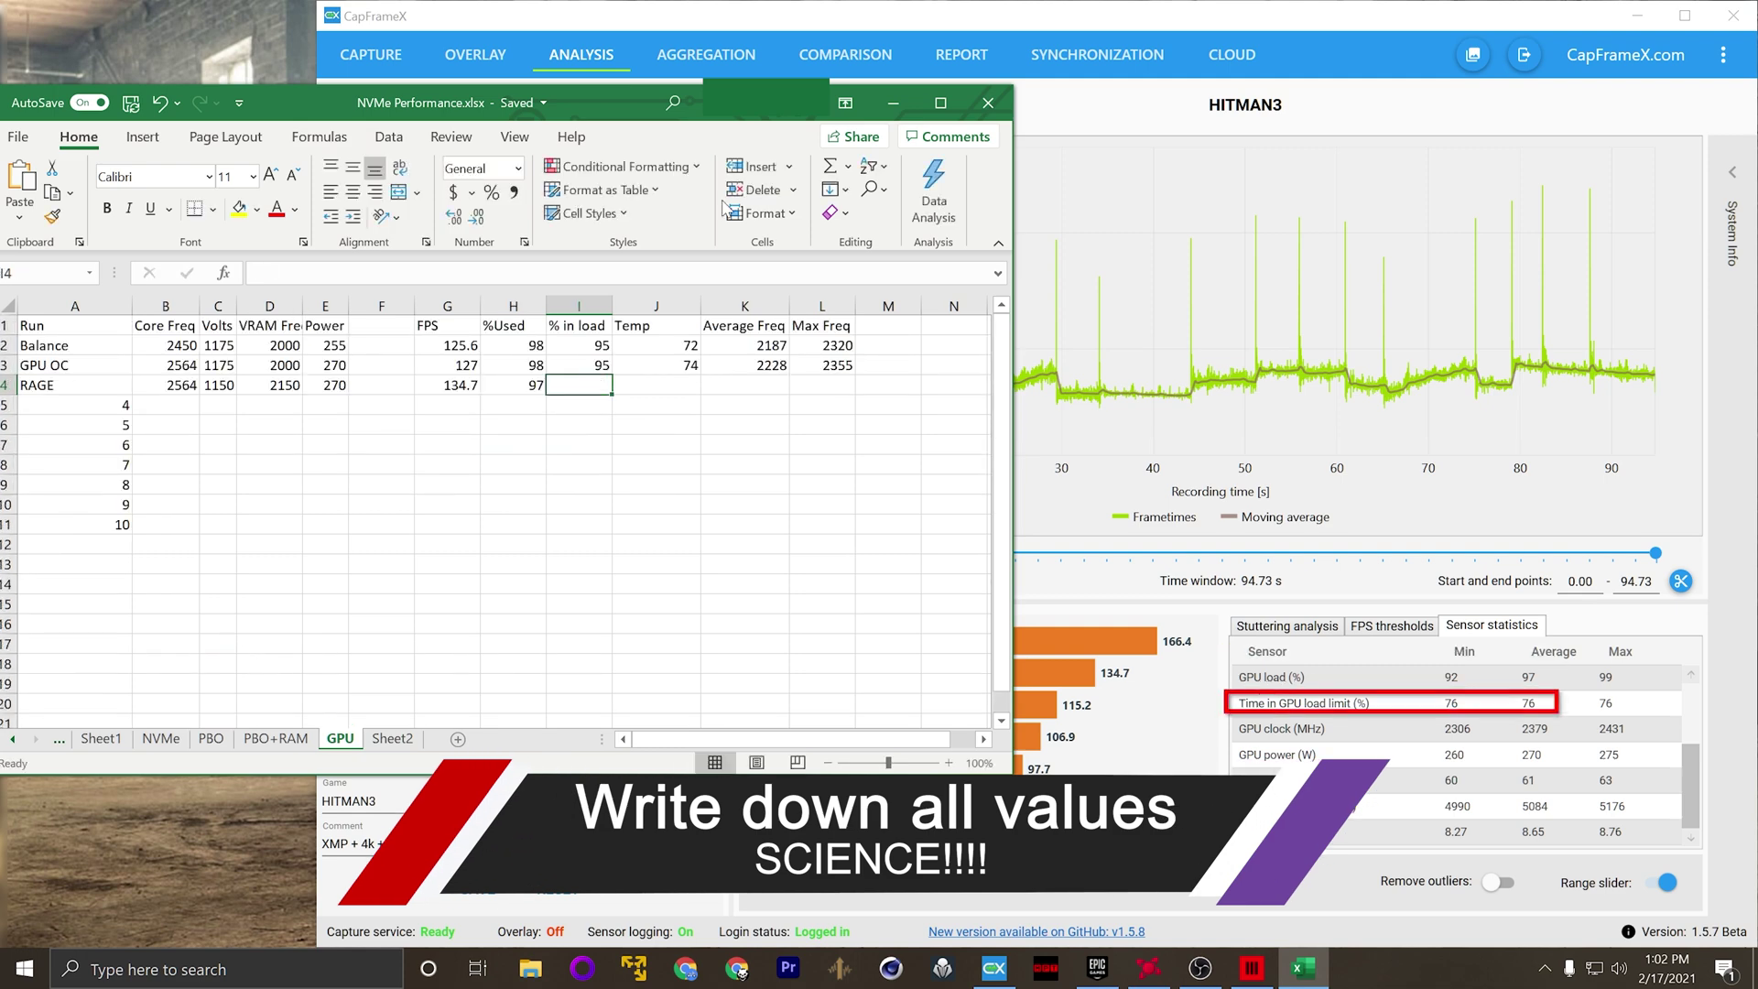
{"action": "type", "text": "76"}
{"action": "key", "text": "Tab"}
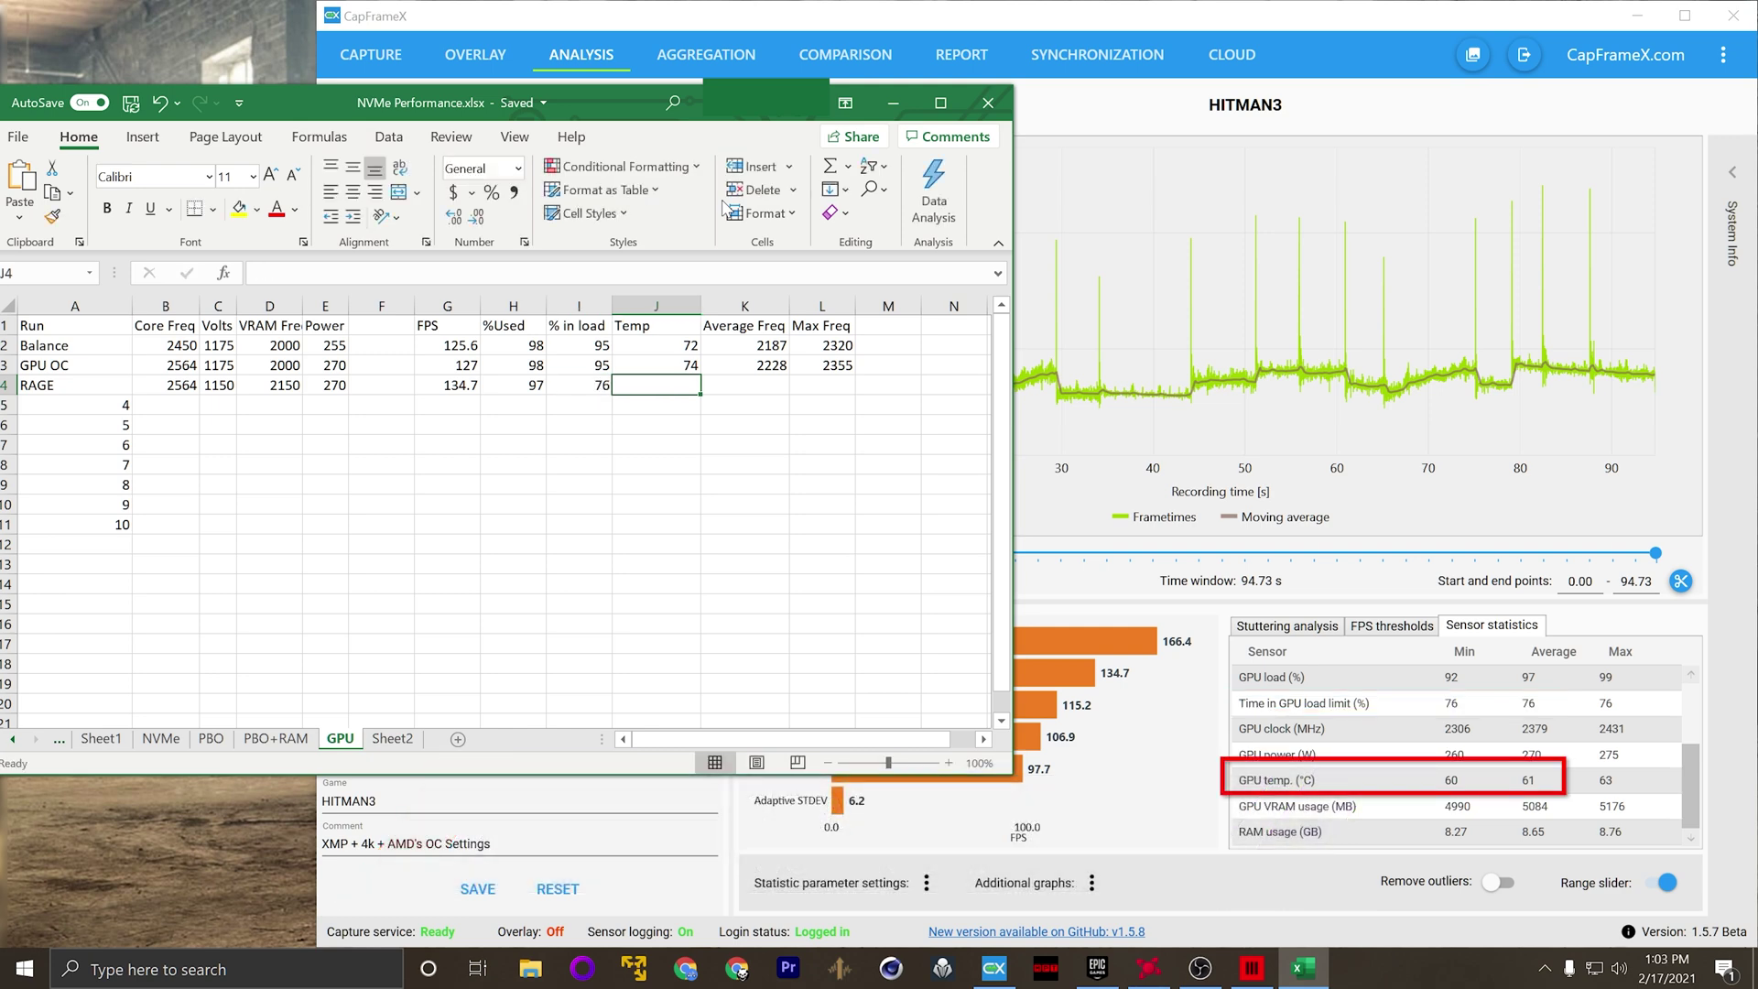
{"action": "type", "text": "61"}
{"action": "key", "text": "Return"}
{"action": "key", "text": "Up"}
{"action": "key", "text": "Up"}
{"action": "key", "text": "Up"}
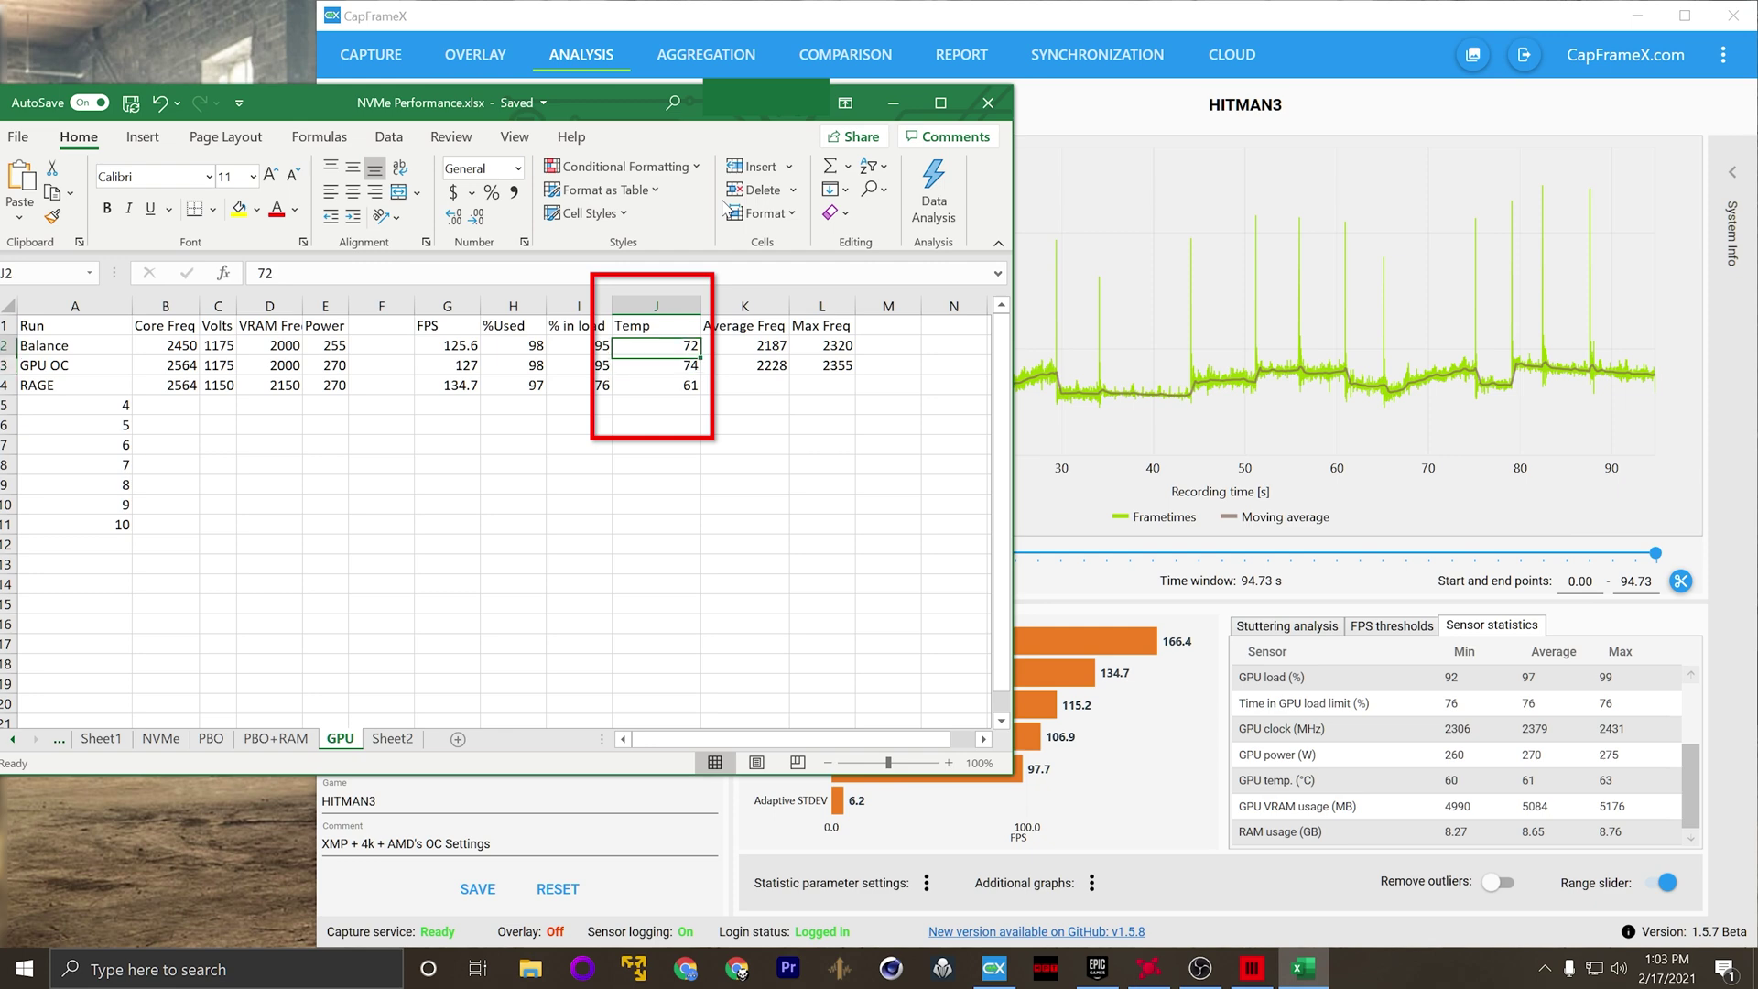
{"action": "key", "text": "Down"}
{"action": "key", "text": "Down"}
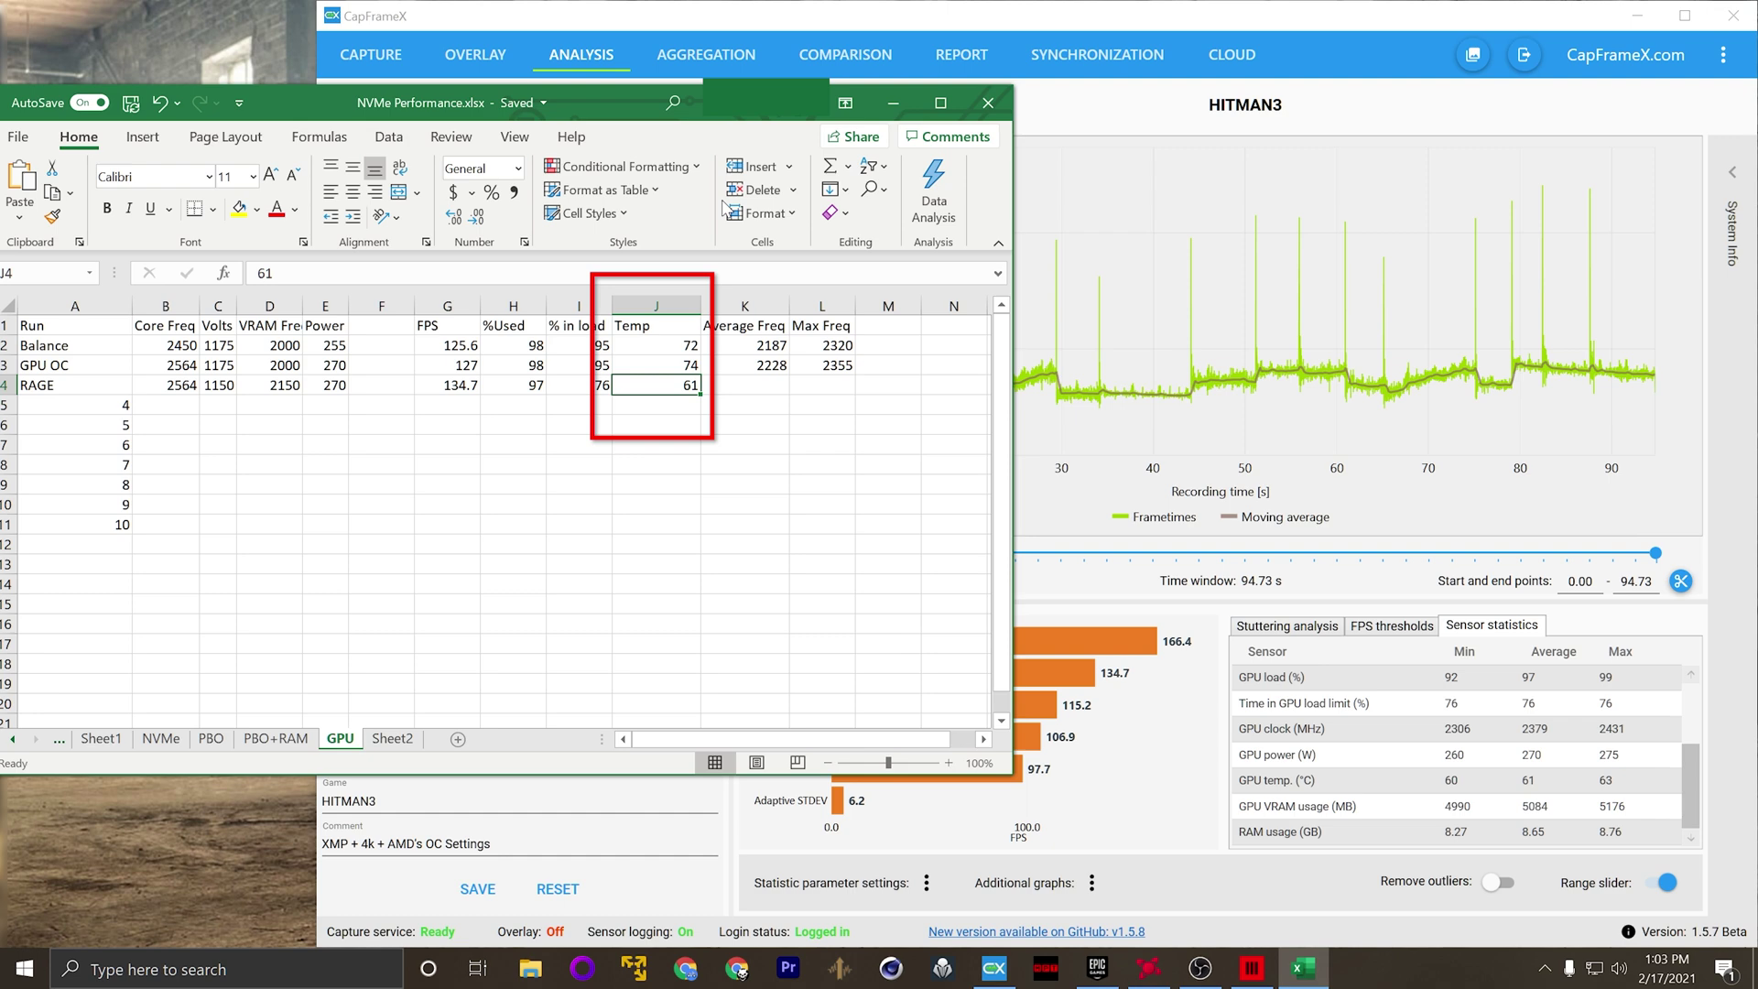
Step: Fill RAGE's average frequency 2379 and max frequency 2431 in K4 and L4
{"action": "key", "text": "Up"}
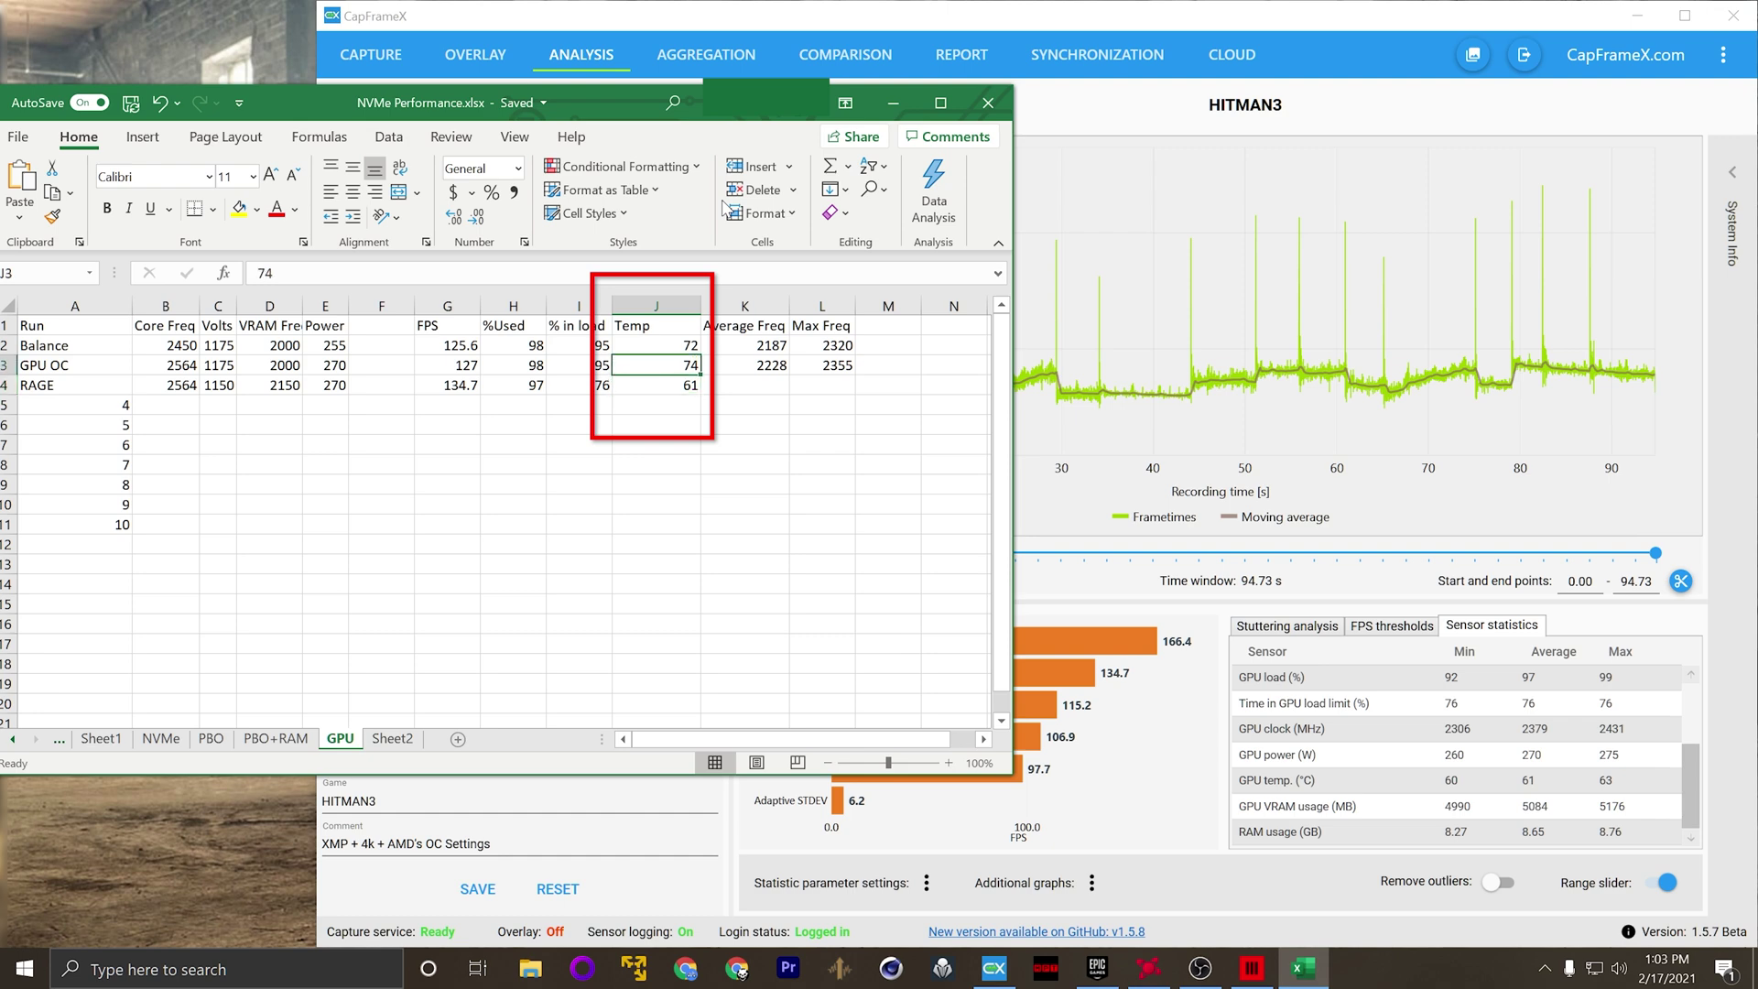
{"action": "key", "text": "Down"}
{"action": "key", "text": "Right"}
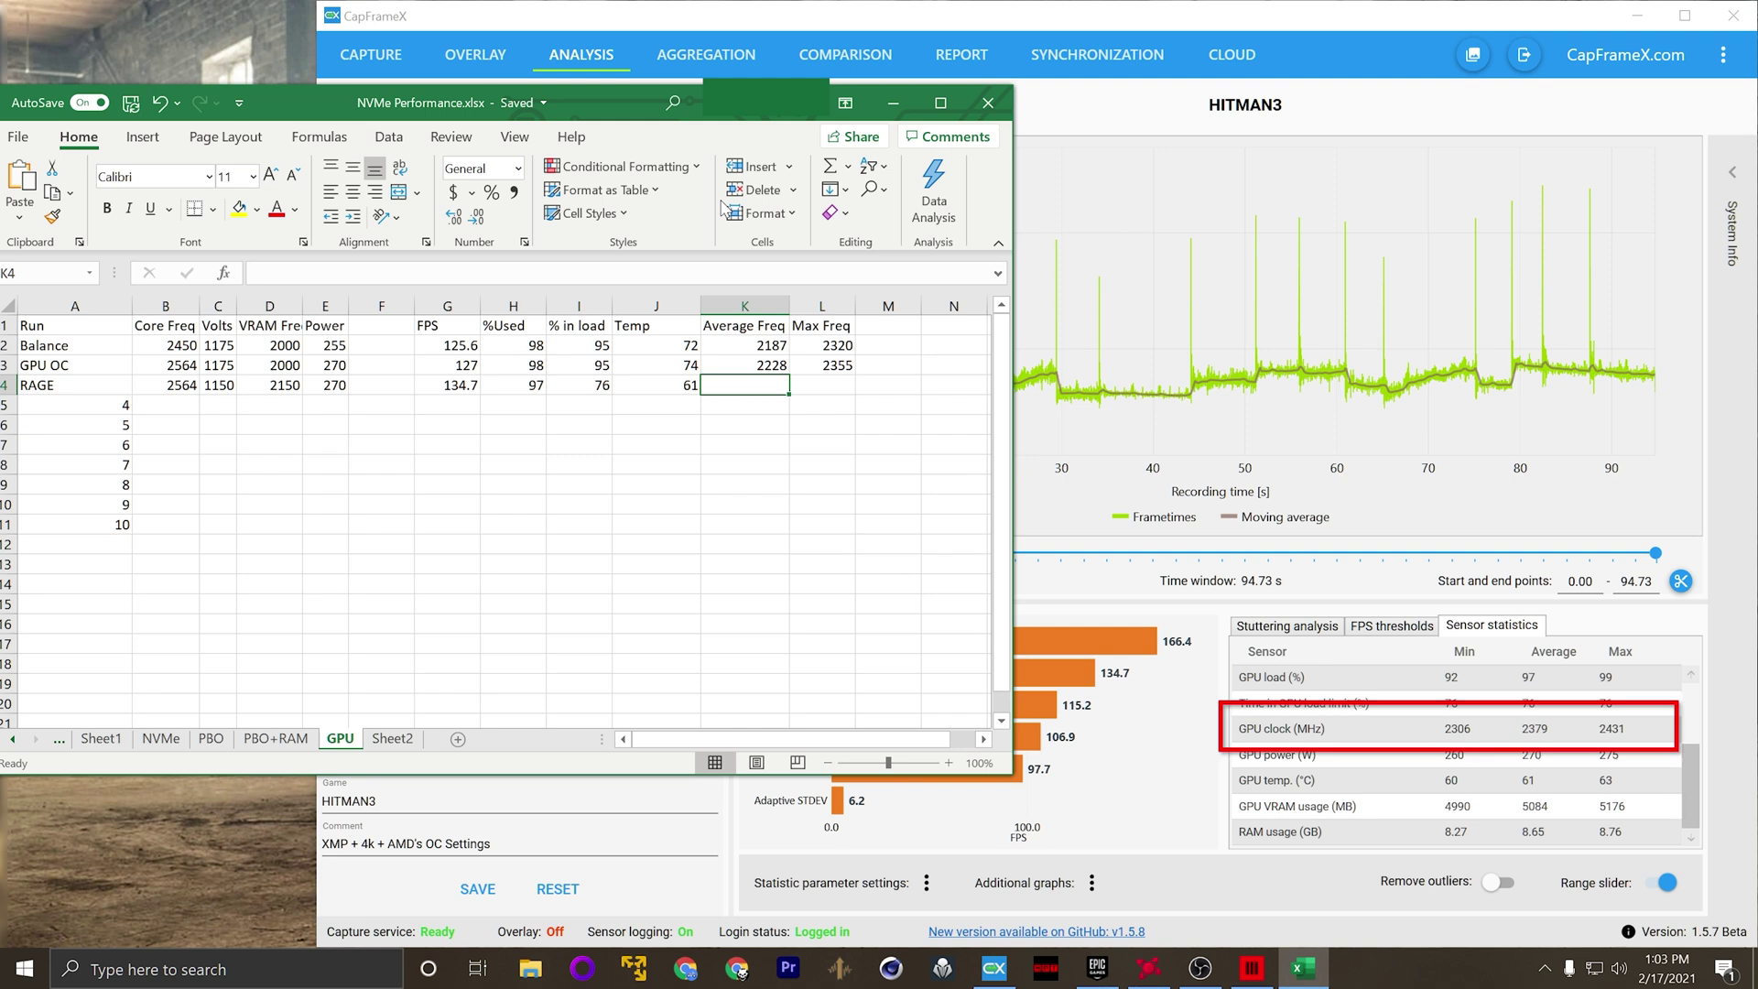
{"action": "type", "text": "2379"}
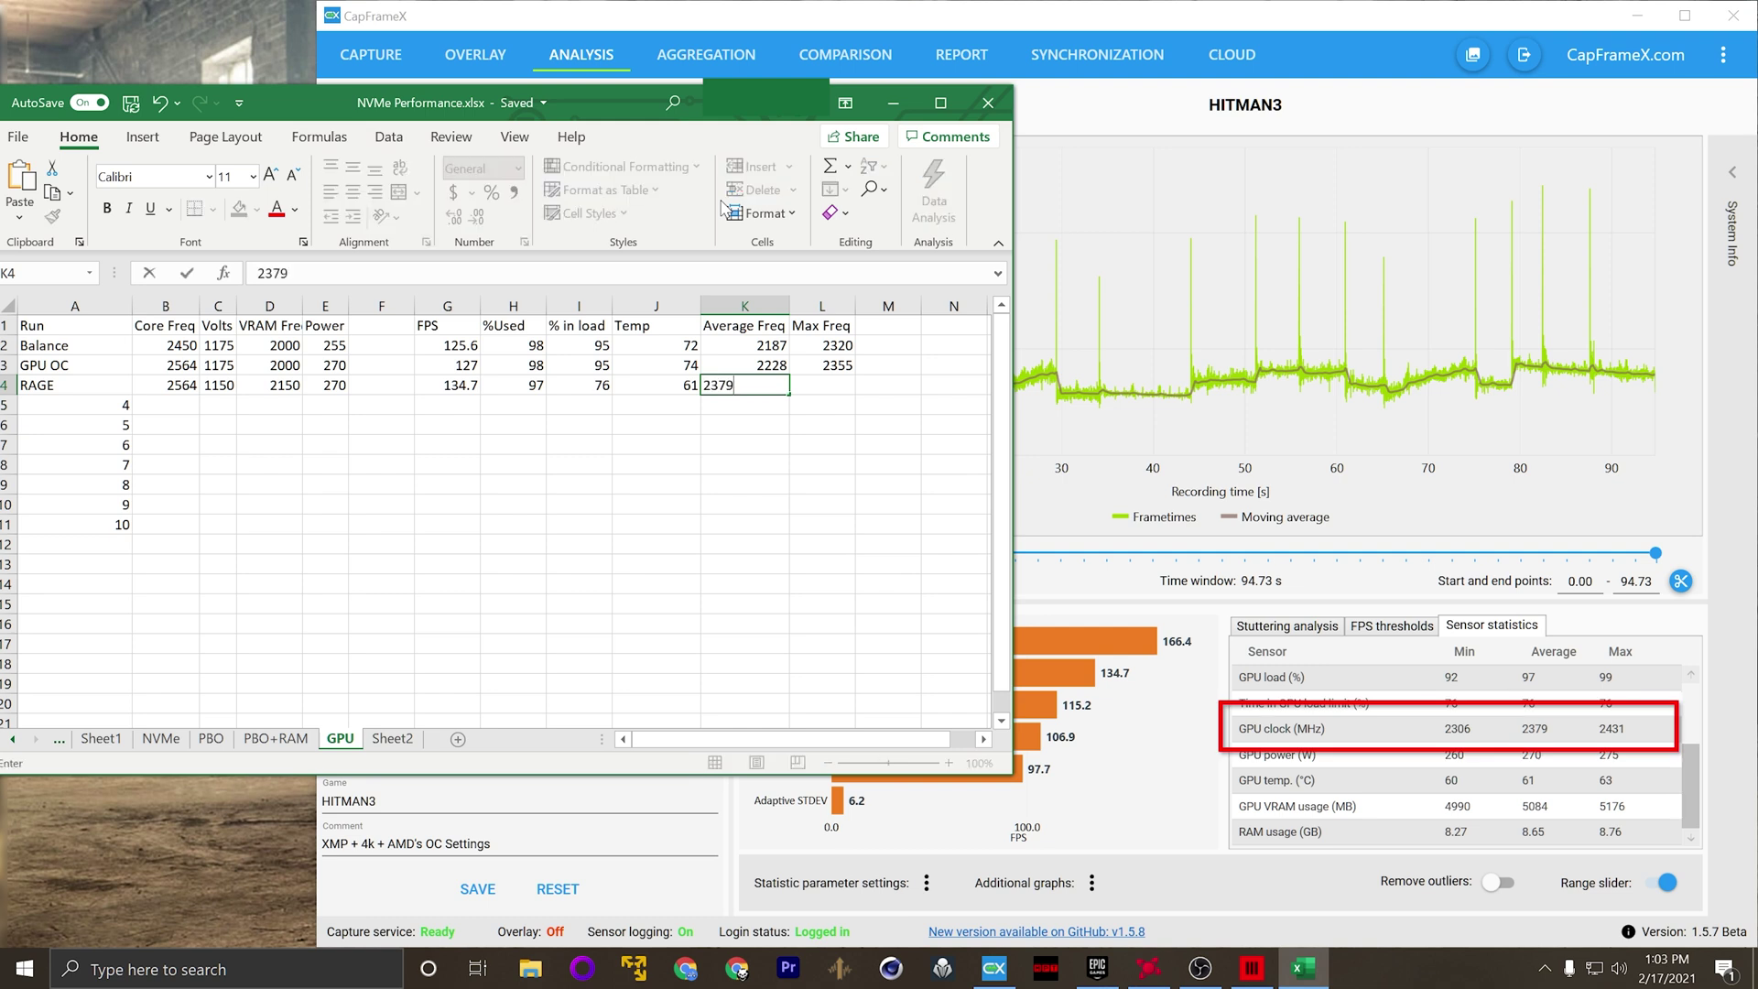
{"action": "key", "text": "Tab"}
{"action": "type", "text": "24"}
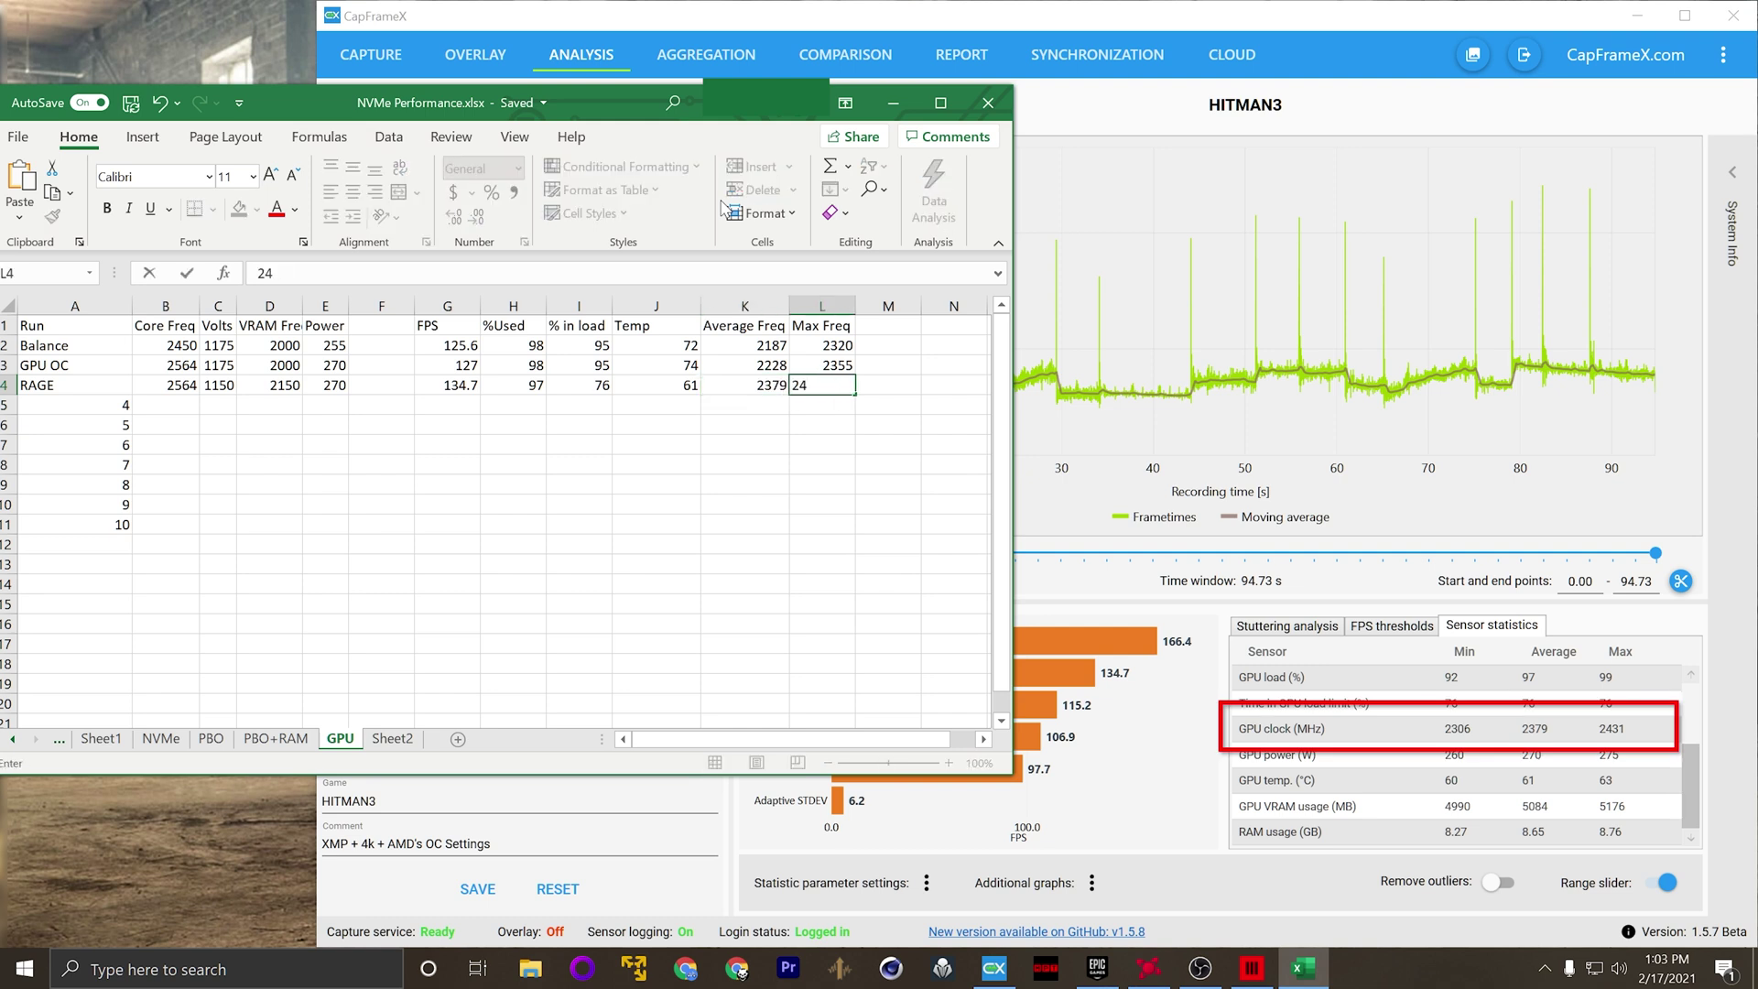
{"action": "type", "text": "31"}
{"action": "key", "text": "Return"}
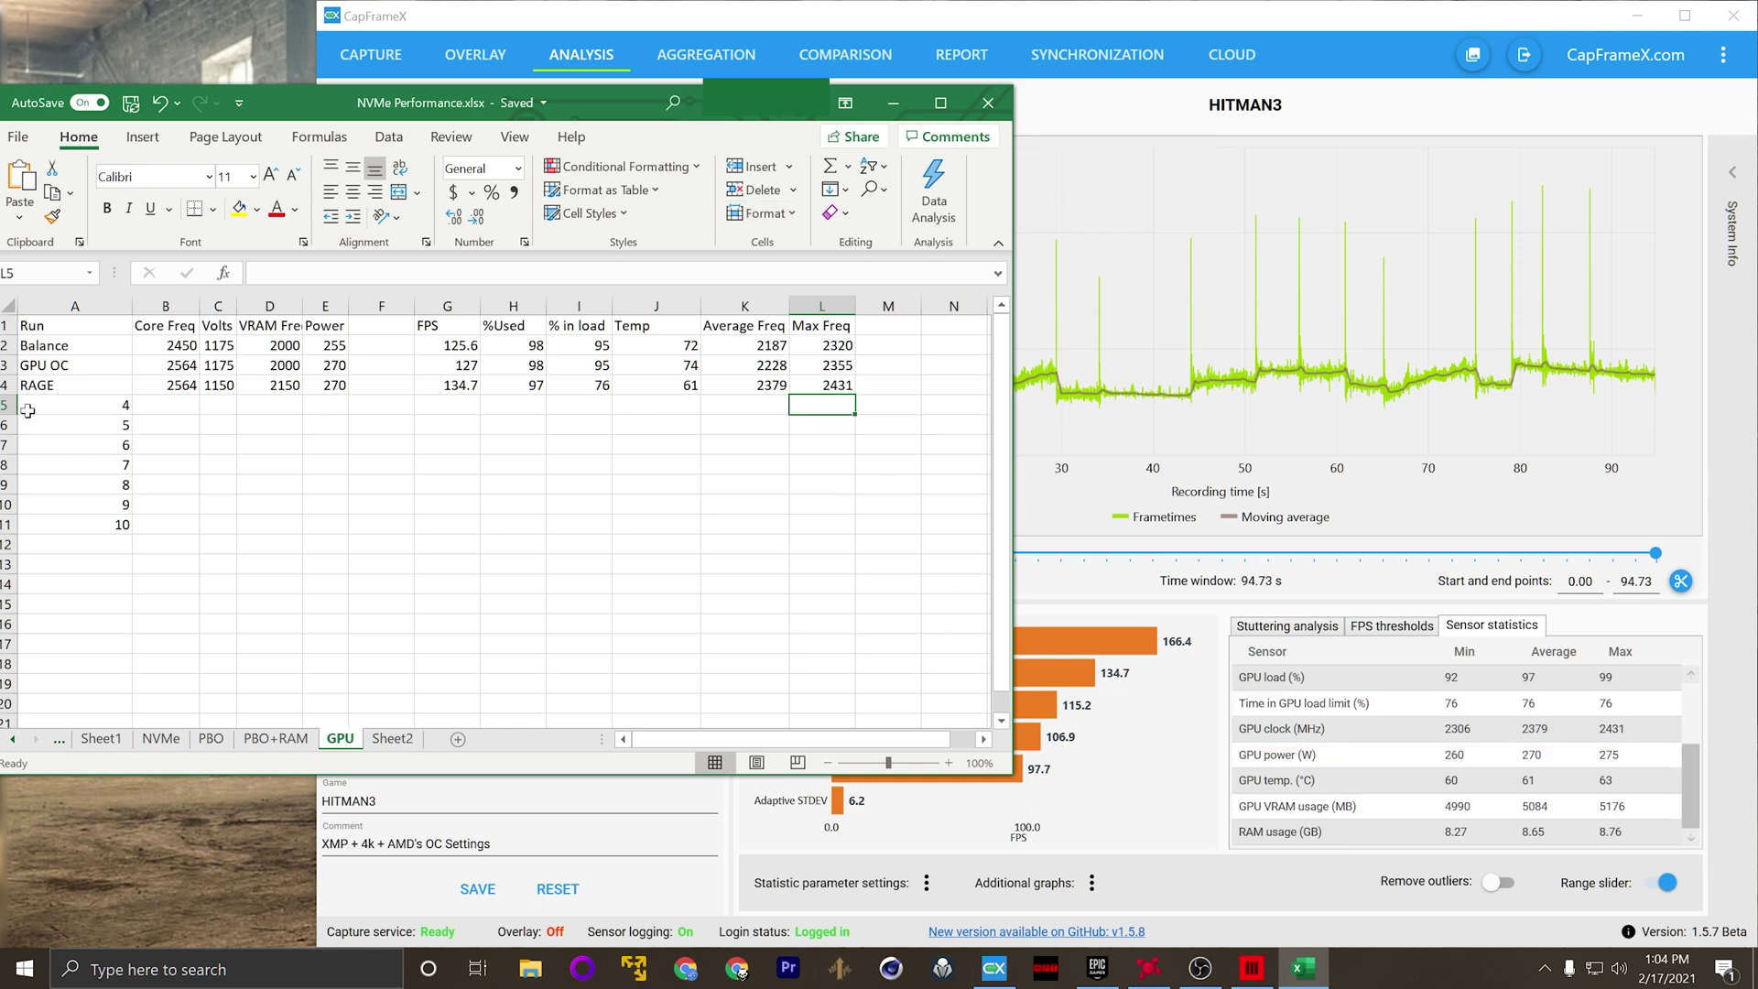
{"action": "left_click", "coordinate": [74, 392]}
Step: Rename the RAGE run in A4 to 'REAL RAGE!!!'
{"action": "type", "text": "REAL RAGE!!!"}
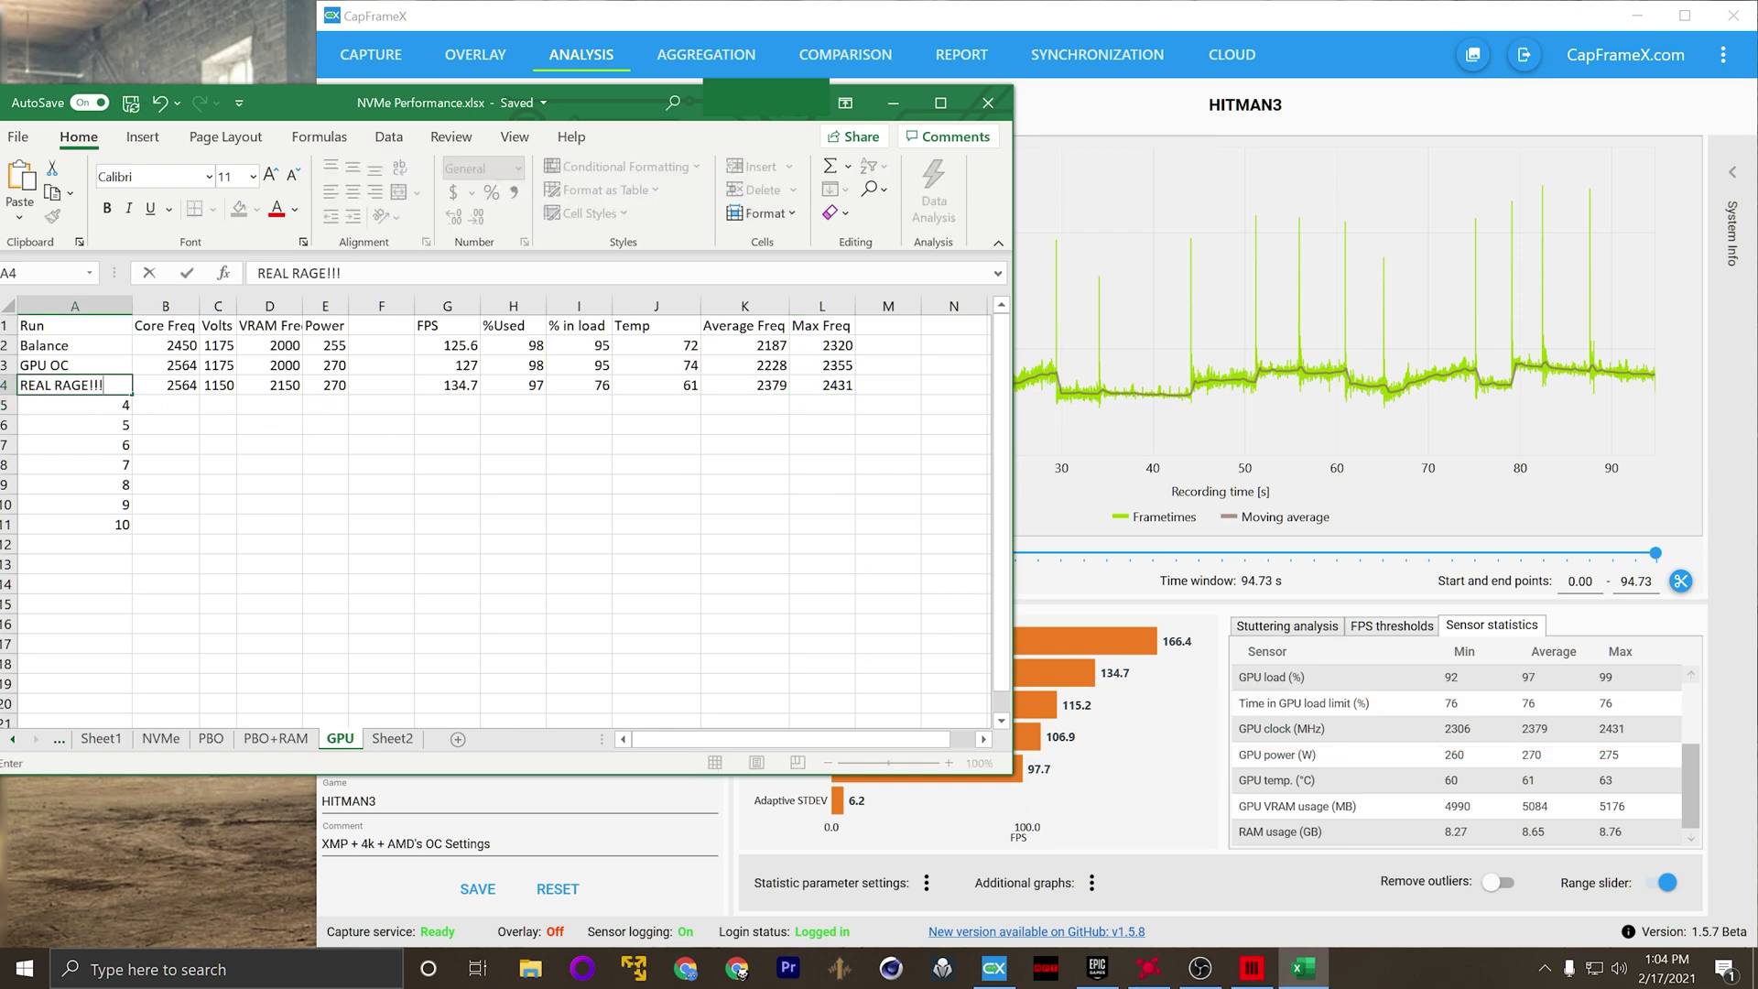
{"action": "left_click", "coordinate": [598, 509]}
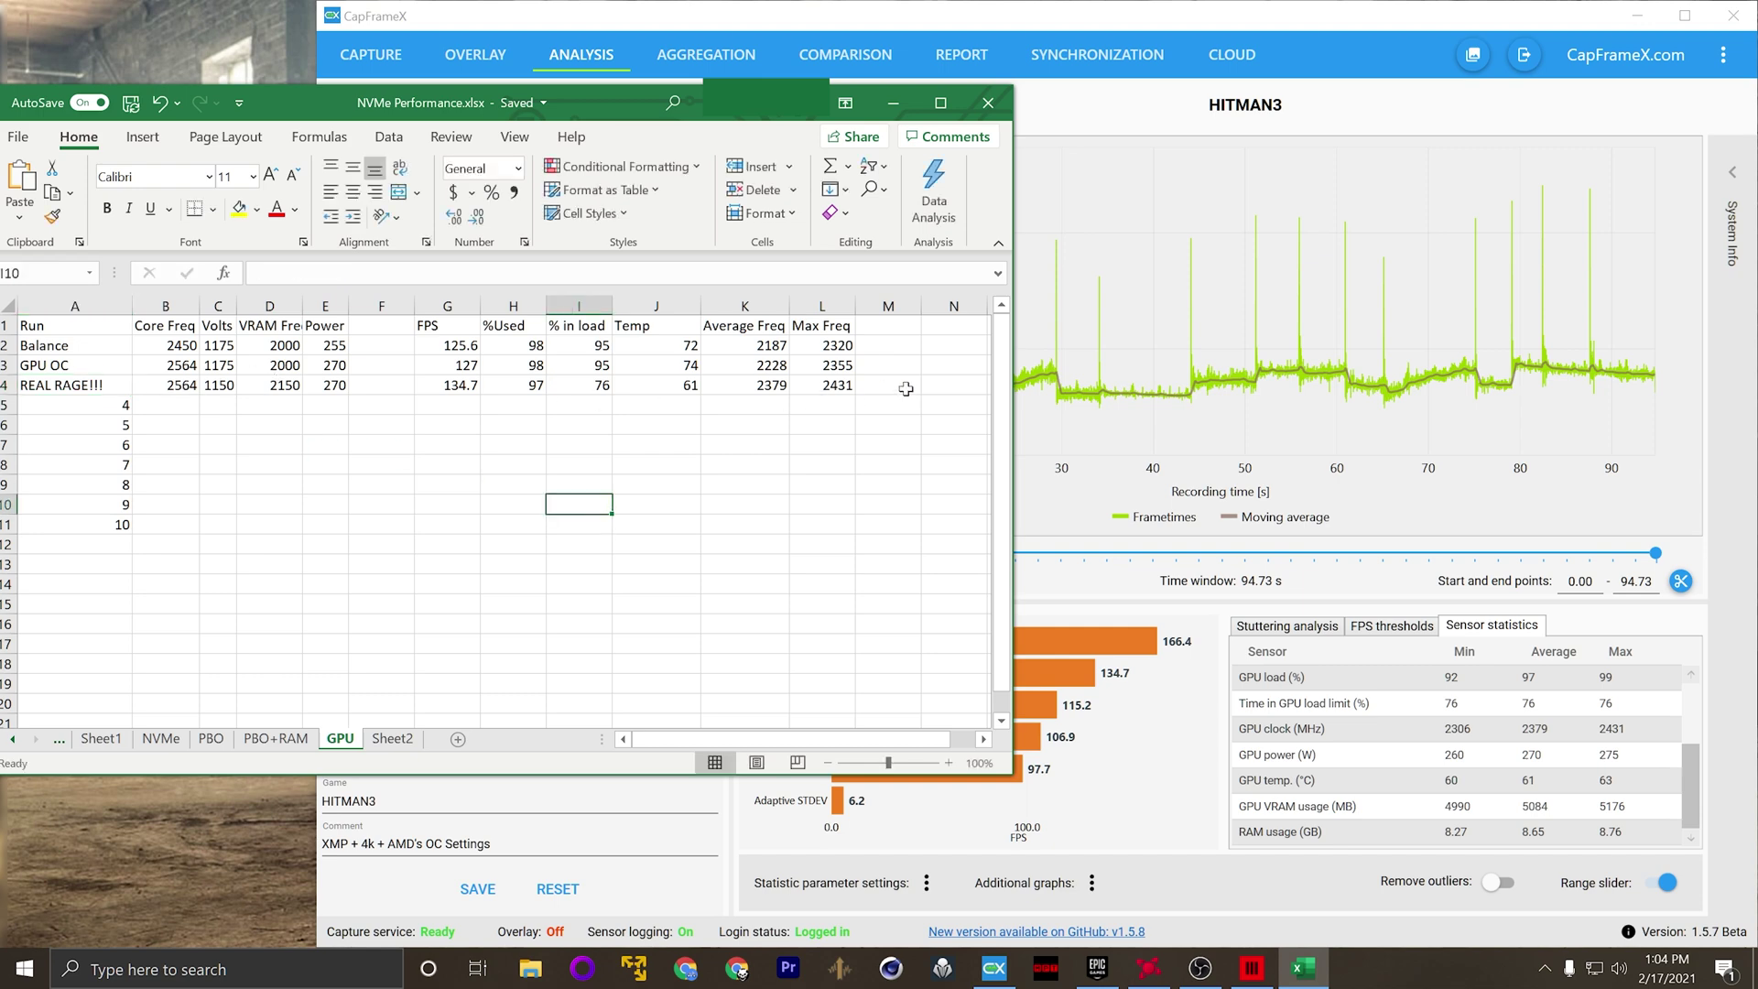
{"action": "left_click", "coordinate": [572, 384]}
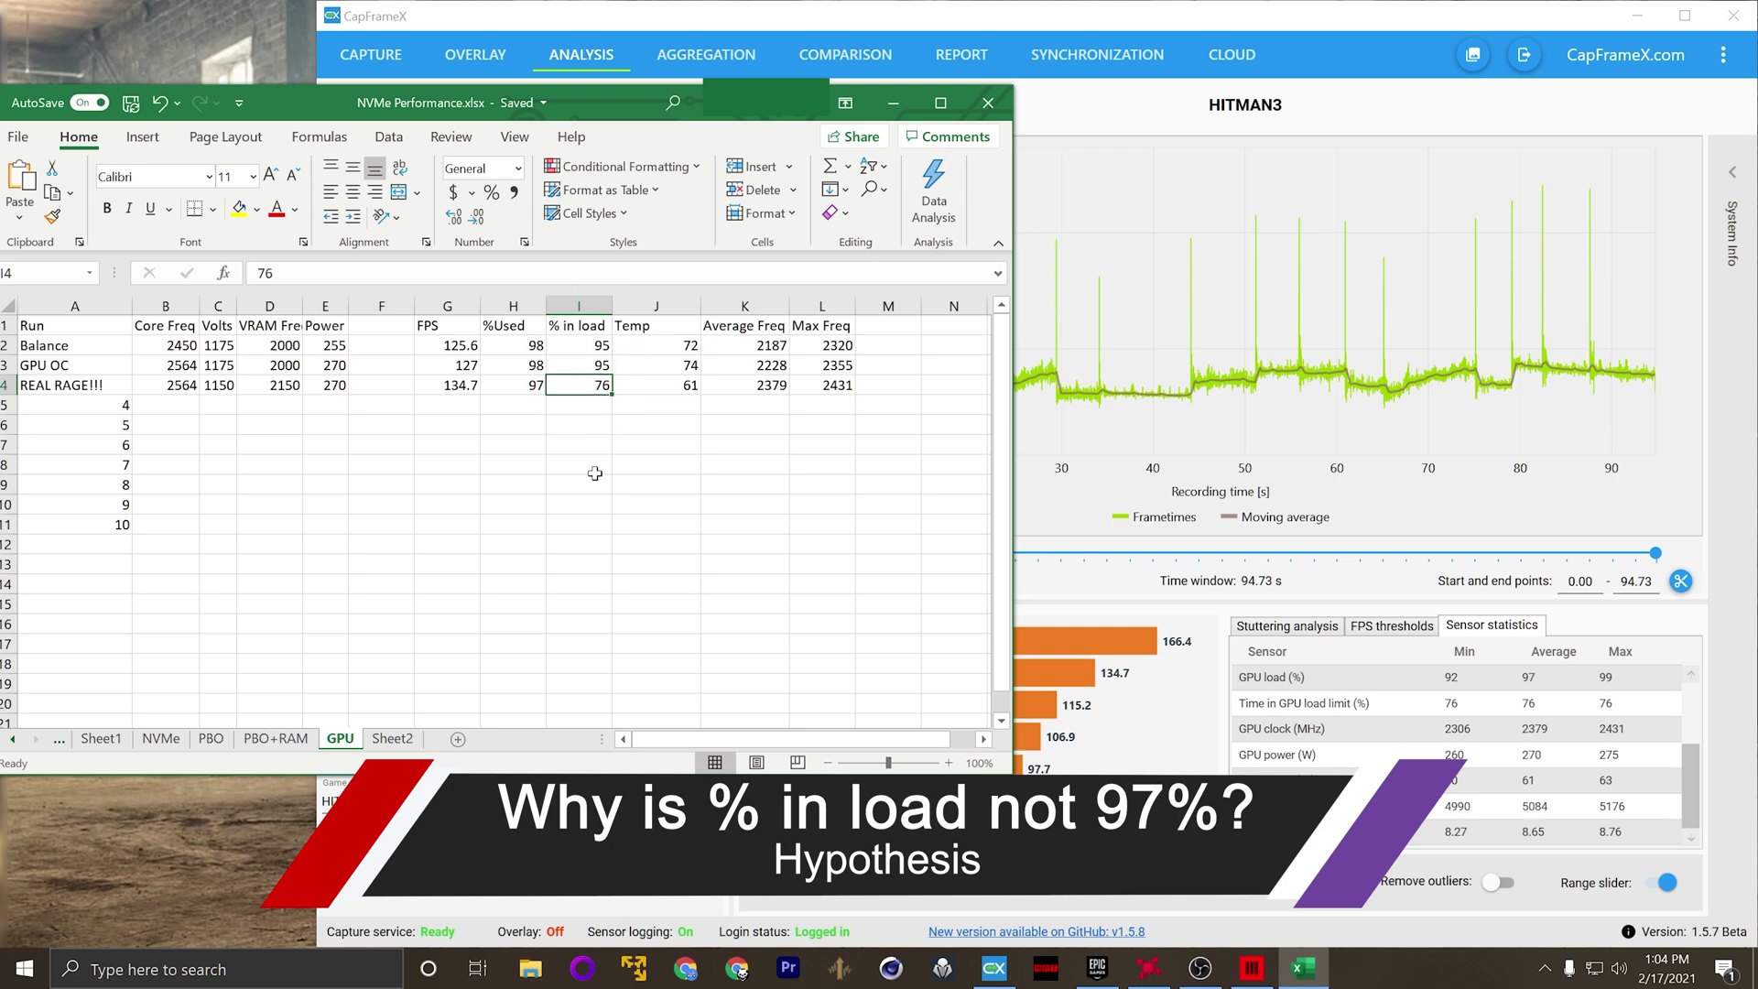
Step: Name the next run row in A5 'Power + Real RAGE'
{"action": "key", "text": "Left"}
{"action": "key", "text": "Left"}
{"action": "key", "text": "Left"}
{"action": "key", "text": "Left"}
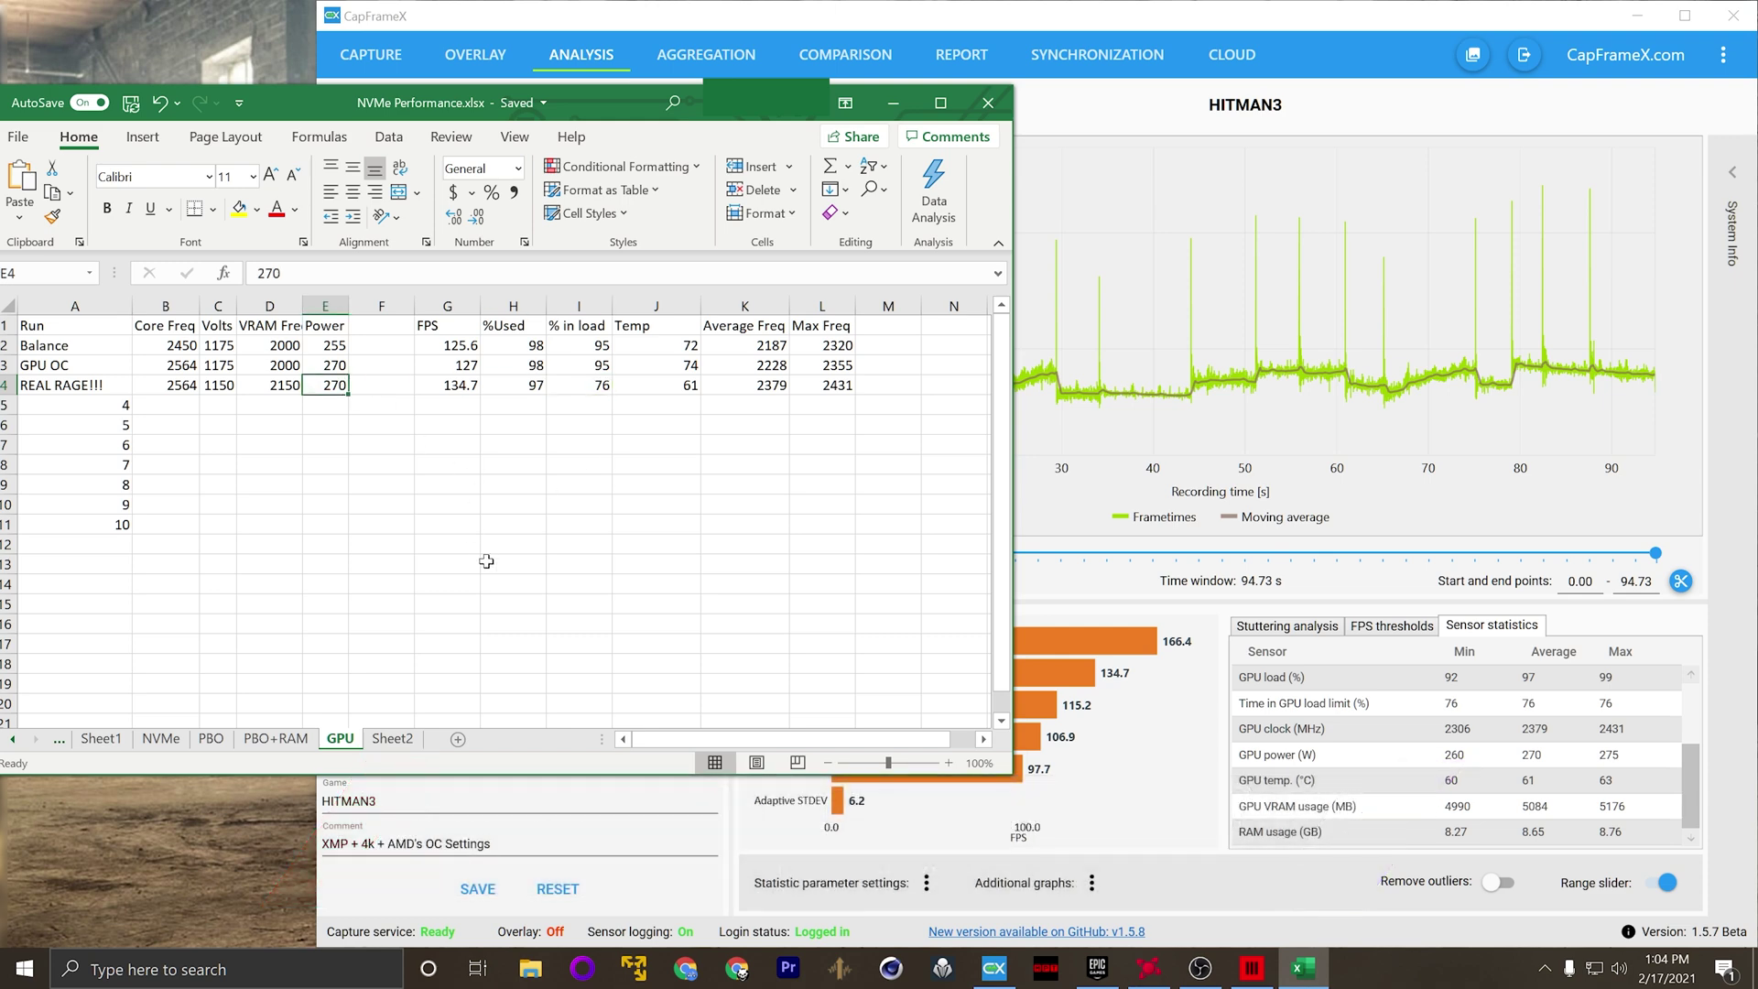
{"action": "key", "text": "Down"}
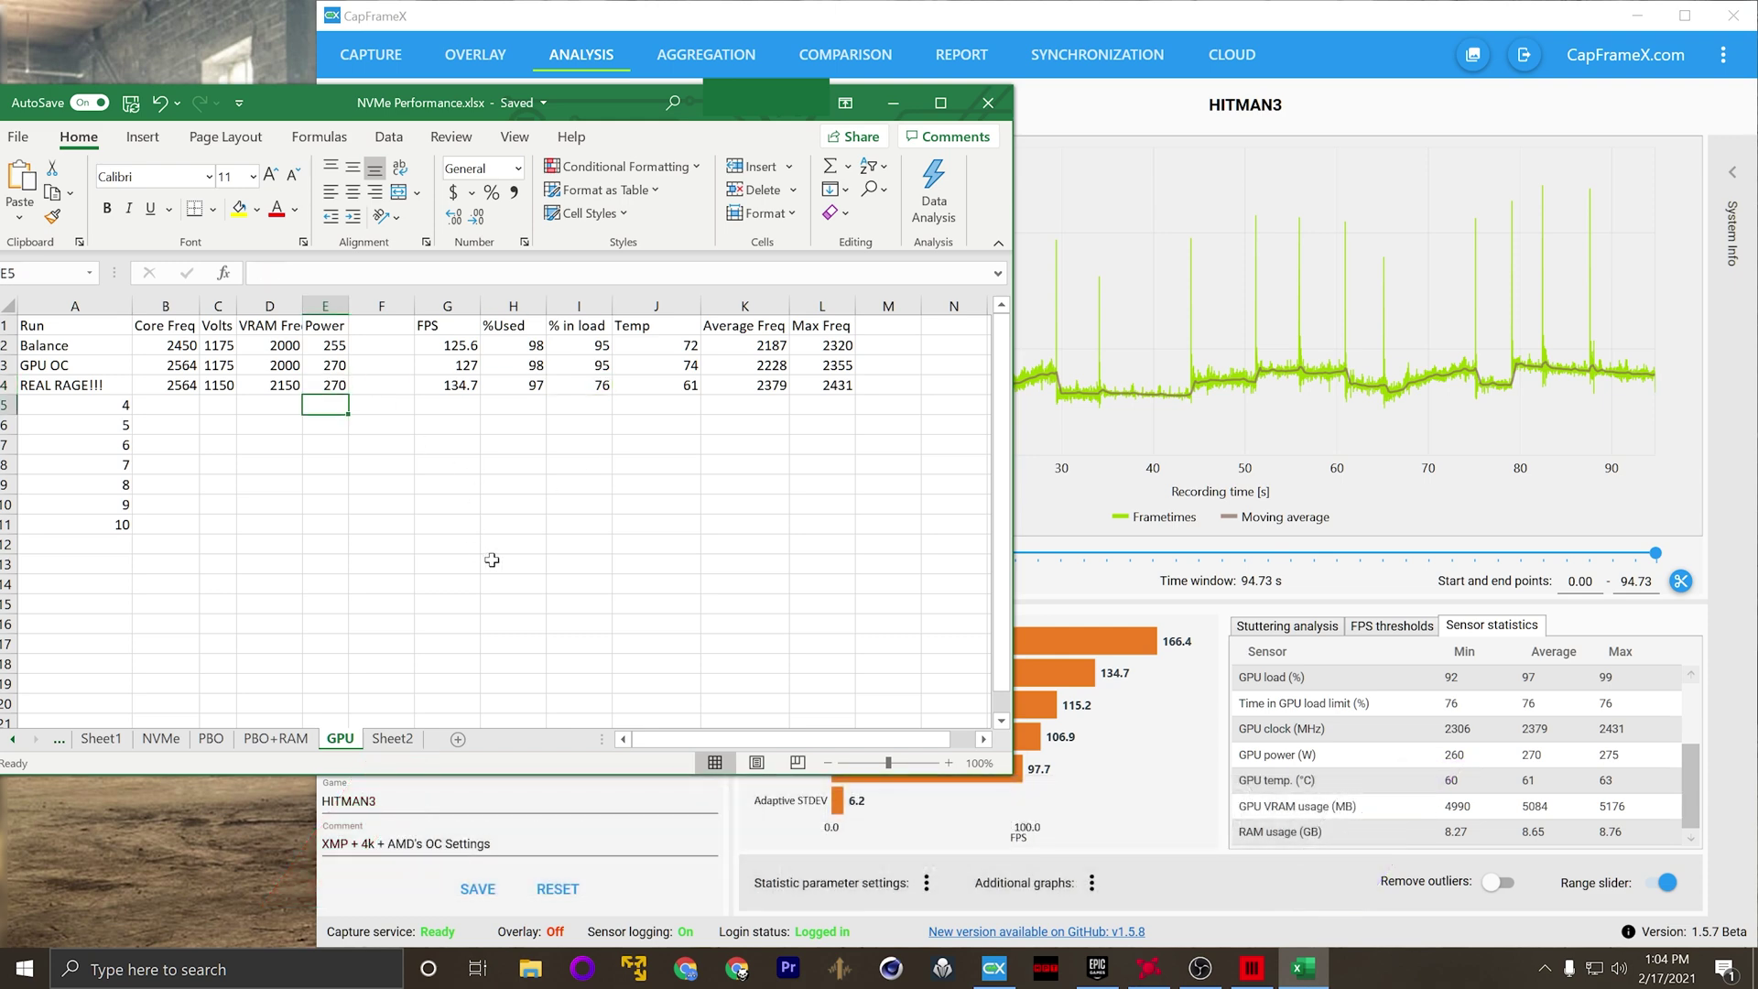
{"action": "key", "text": "Home"}
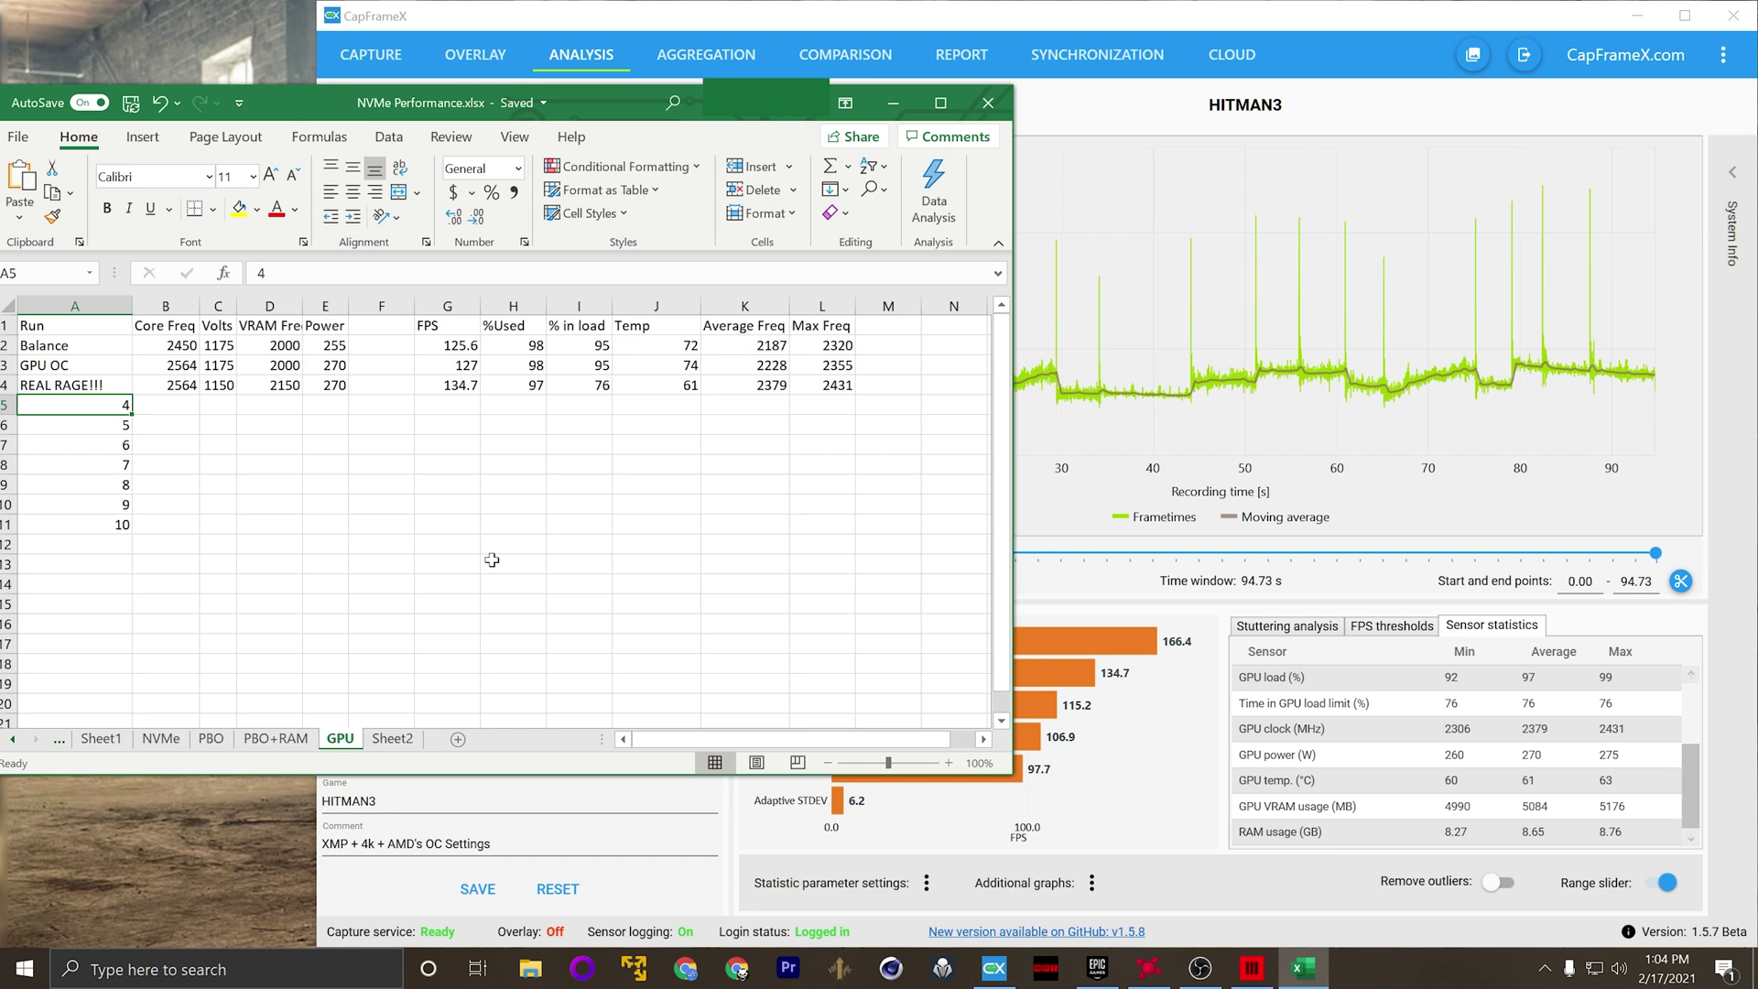
{"action": "type", "text": "Power + Real RAGE"}
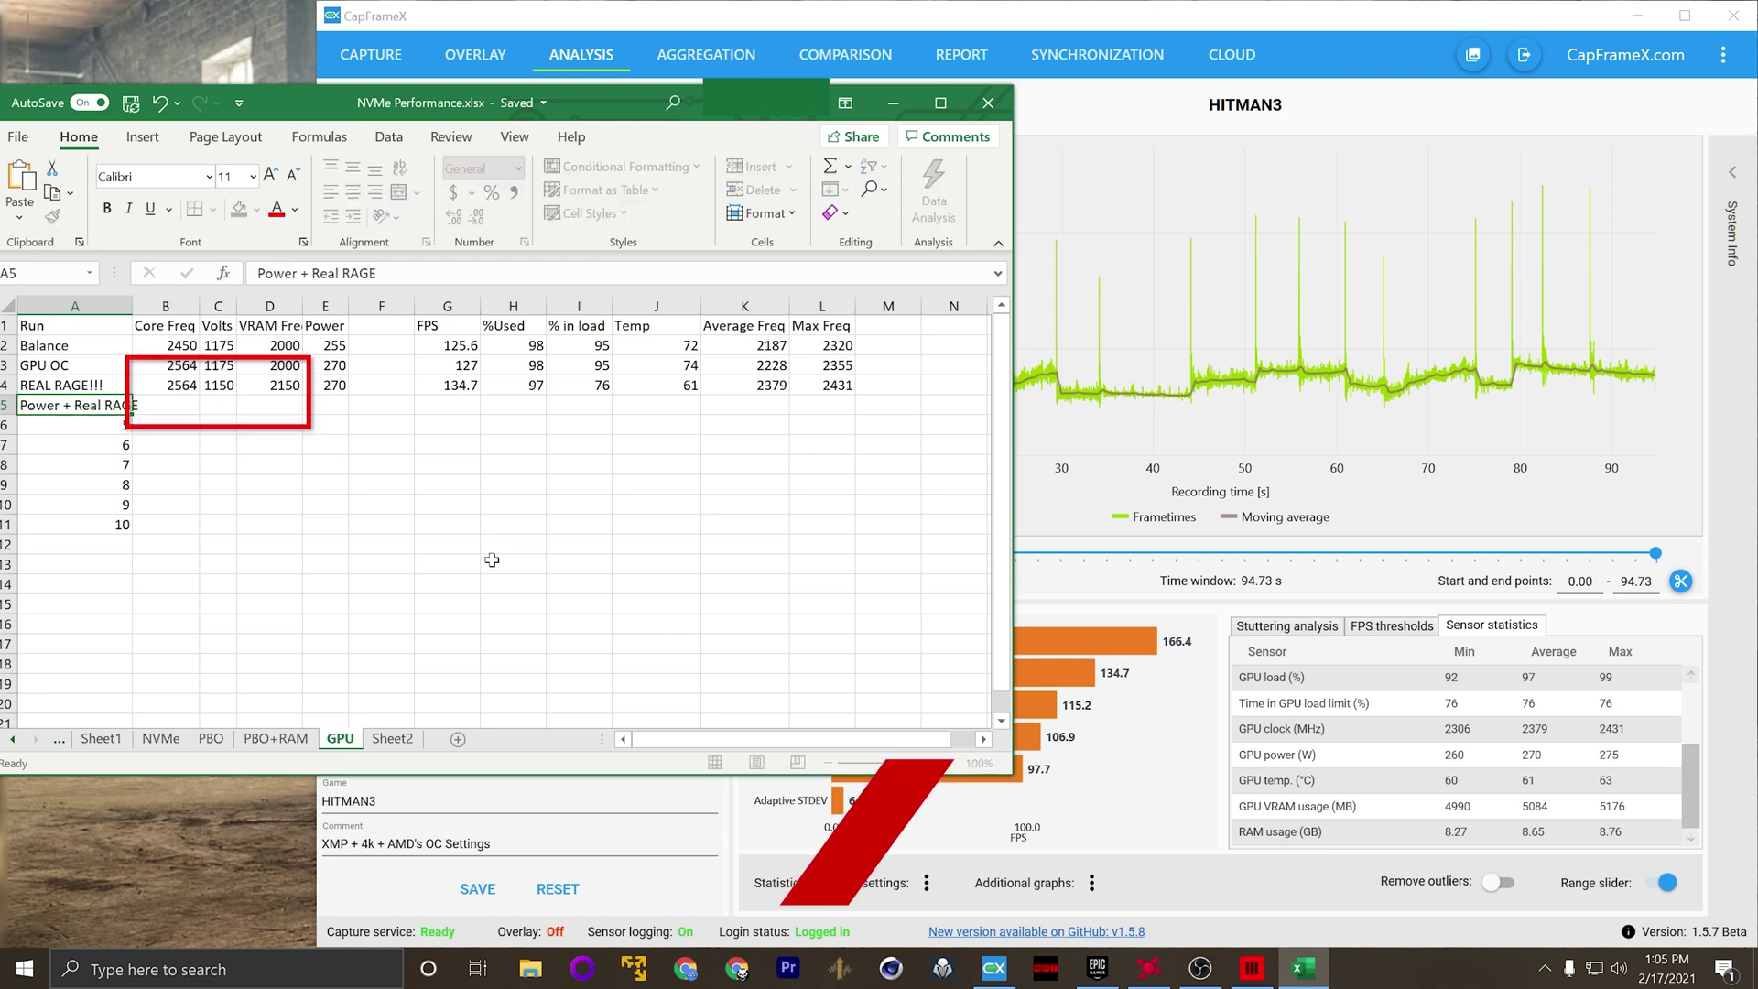
{"action": "key", "text": "Tab"}
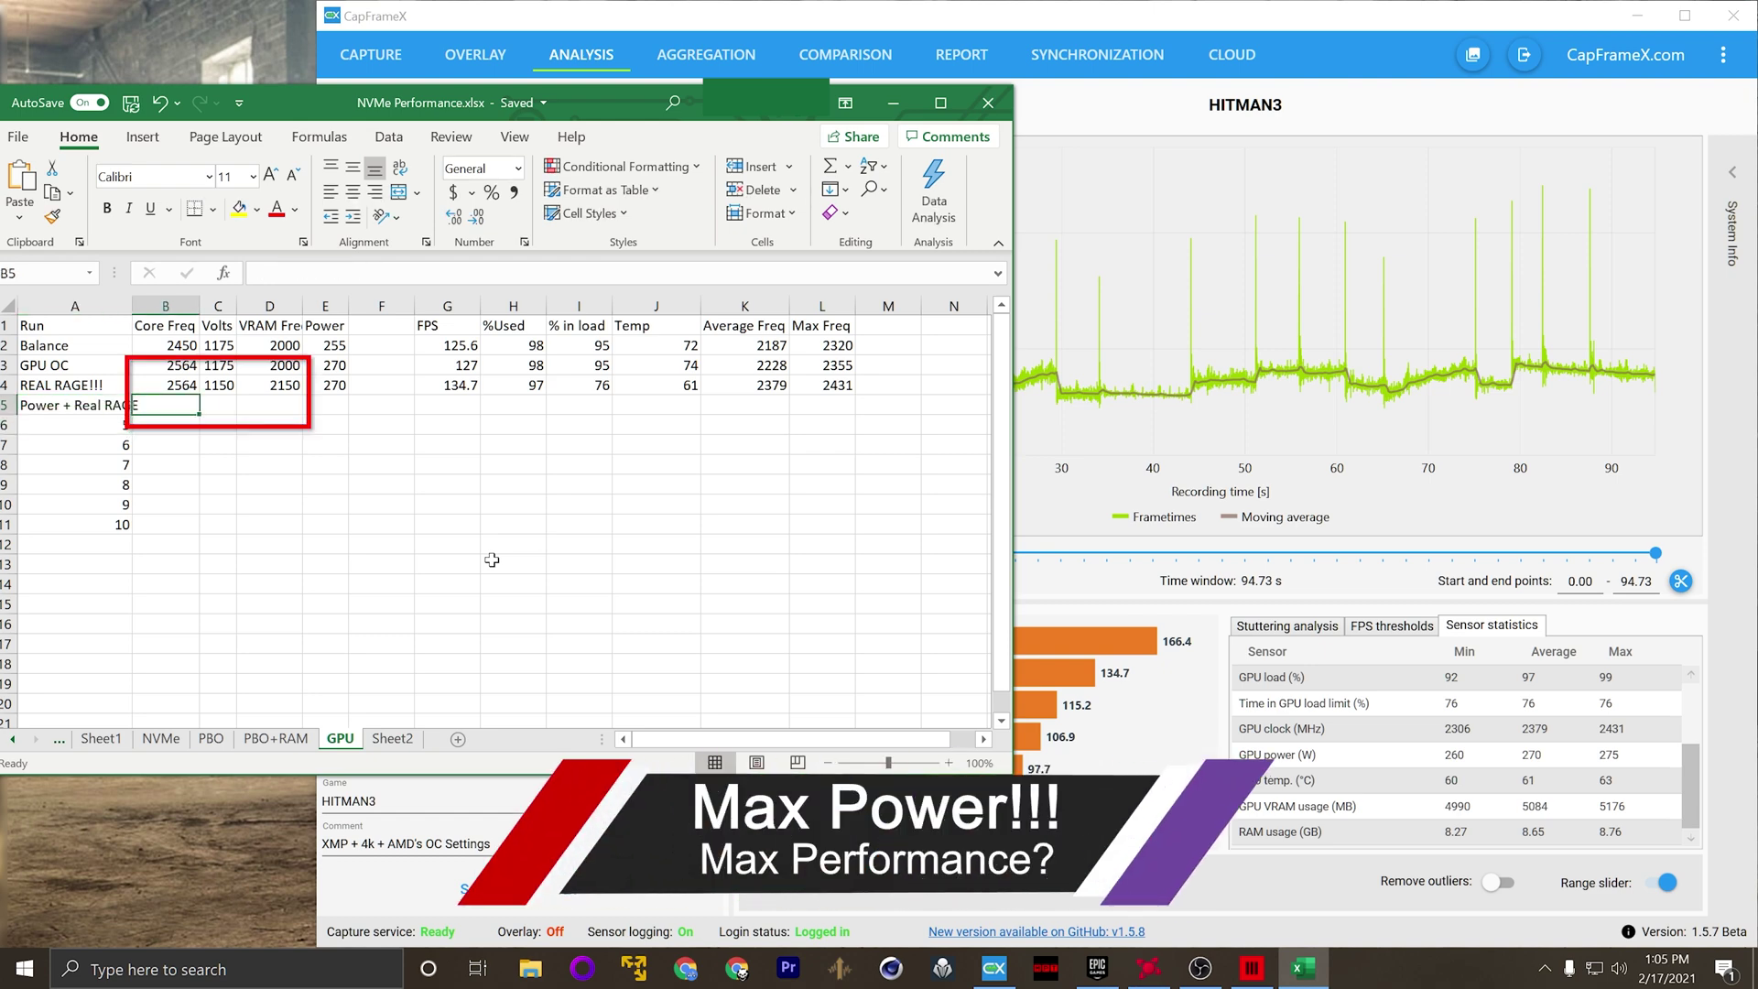
Step: Copy RAGE's core, voltage and VRAM values (2564, 1150, 2150) into B5
{"action": "left_click_drag", "start_coordinate": [176, 386], "coordinate": [249, 386]}
{"action": "key", "text": "ctrl+c"}
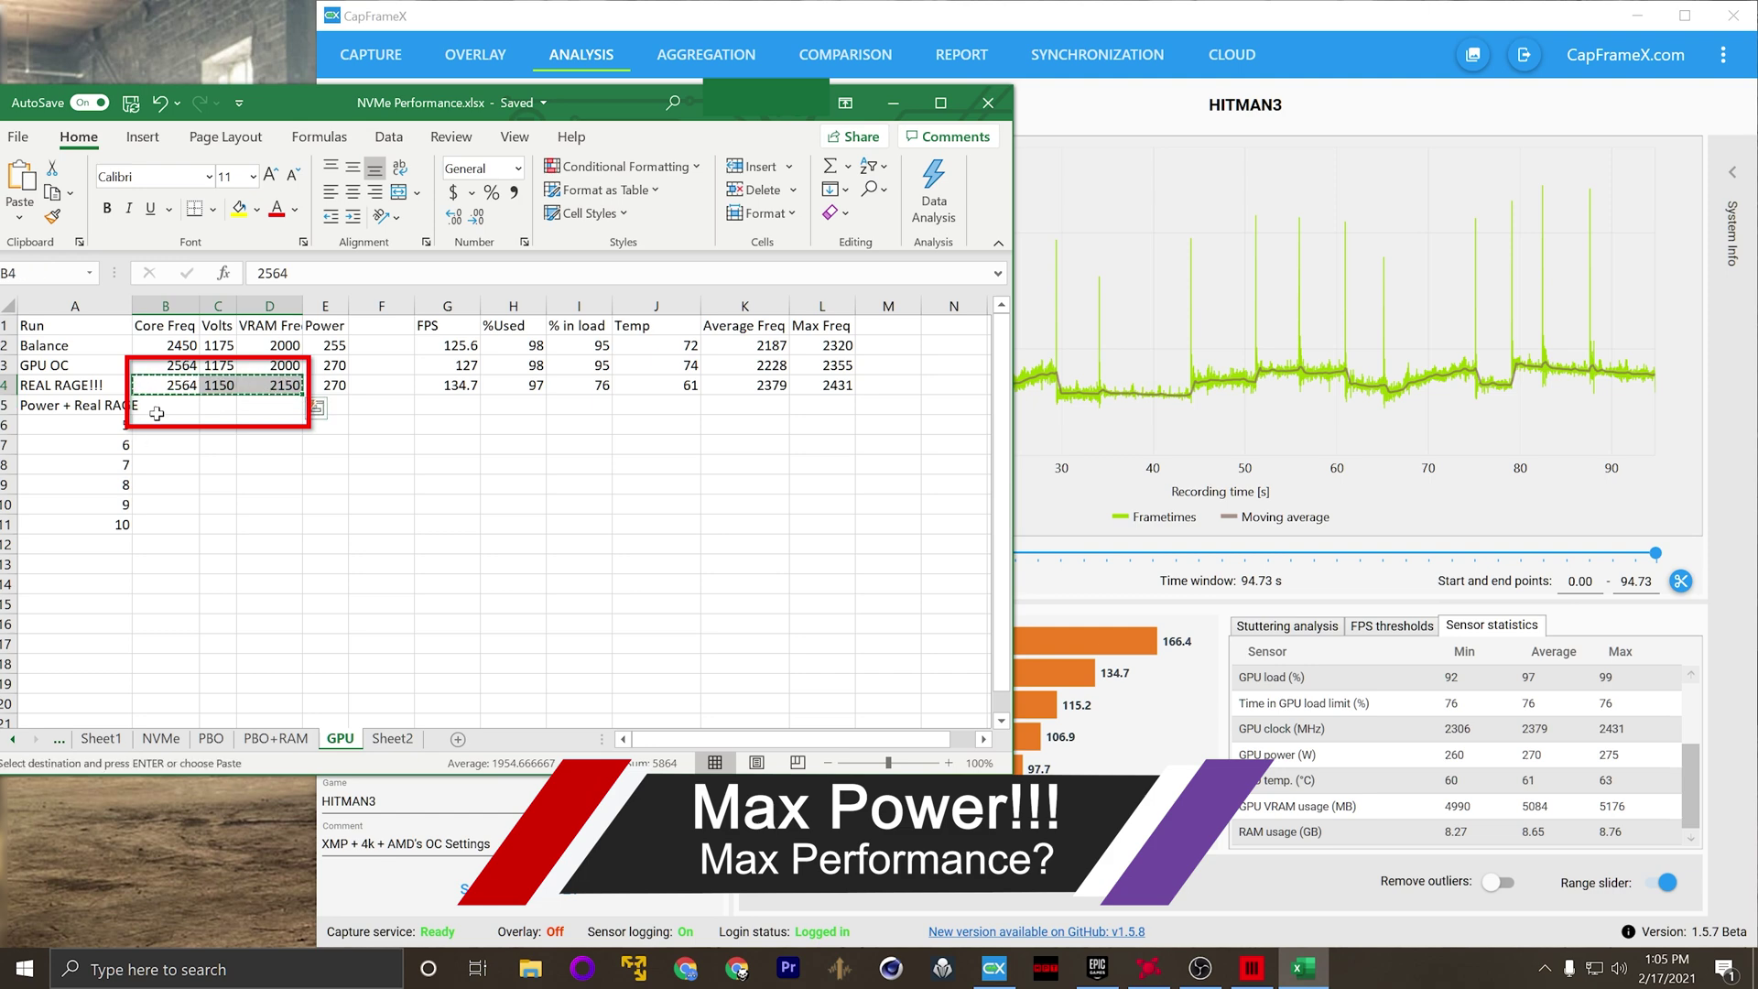
{"action": "left_click", "coordinate": [157, 407]}
{"action": "key", "text": "ctrl+v"}
{"action": "left_click", "coordinate": [330, 406]}
{"action": "key", "text": "Return"}
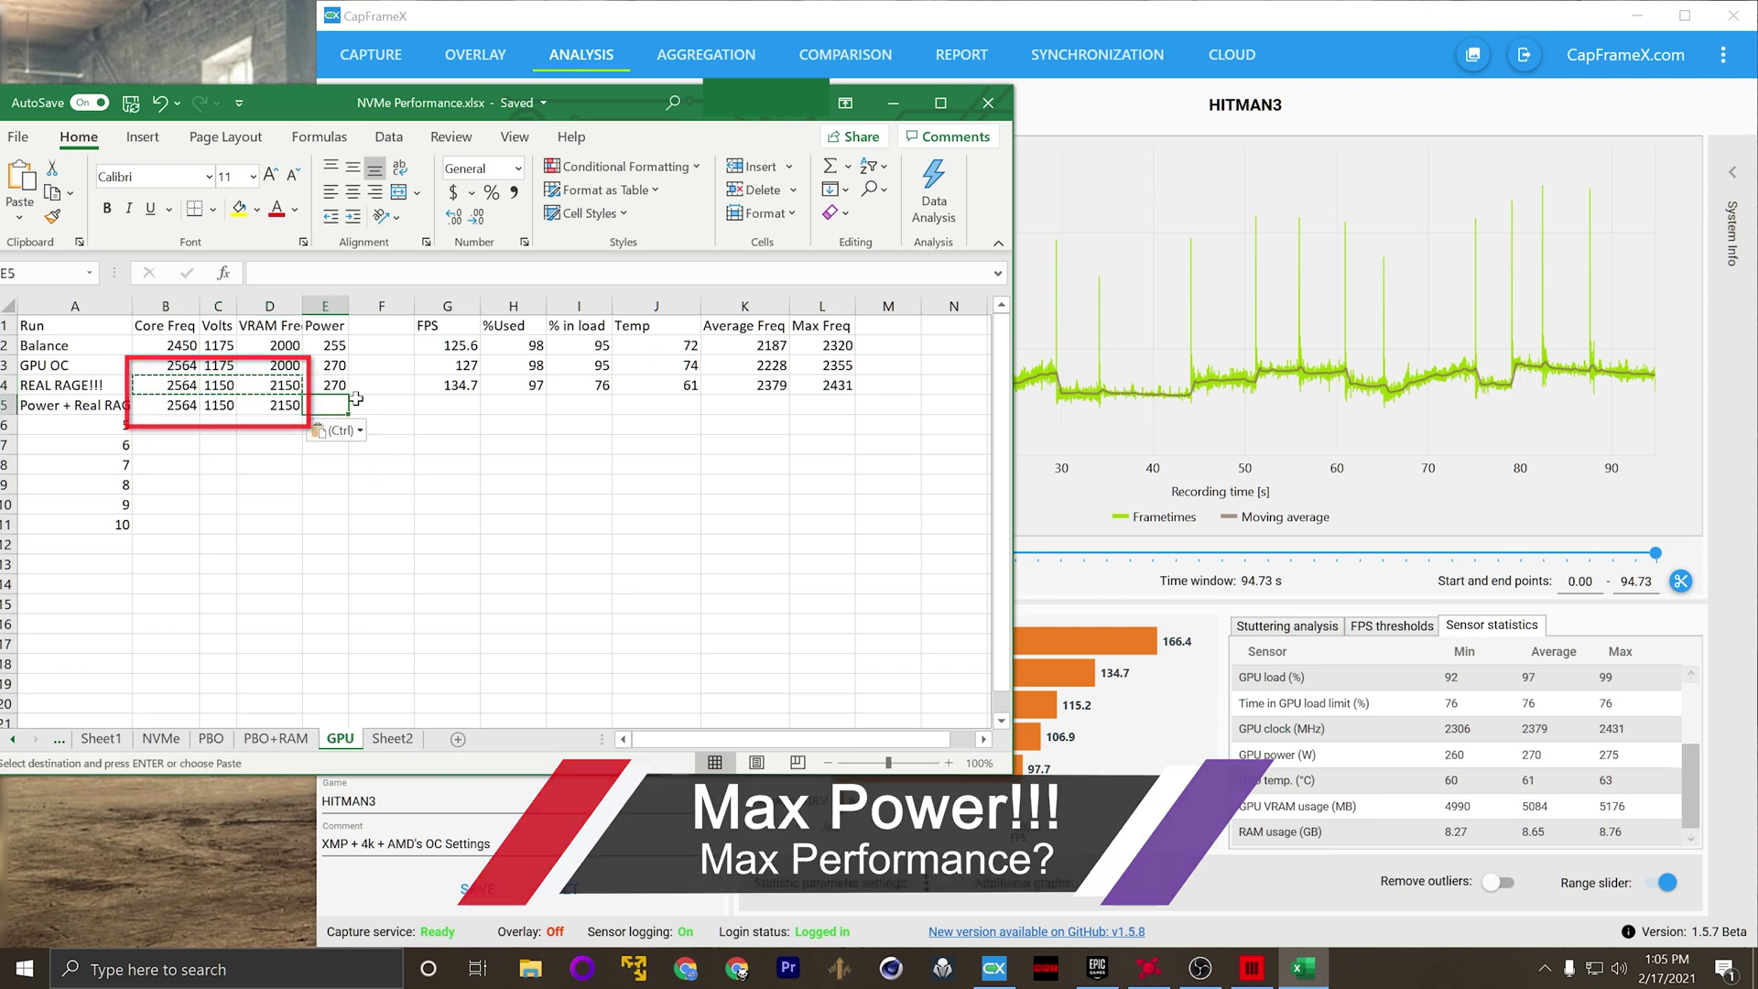
{"action": "key", "text": "alt+r"}
Step: Set the Power Limit slider in Power Tuning to 15% and apply the changes
{"action": "scroll", "coordinate": [1040, 418], "scroll_direction": "down", "scroll_amount": 5}
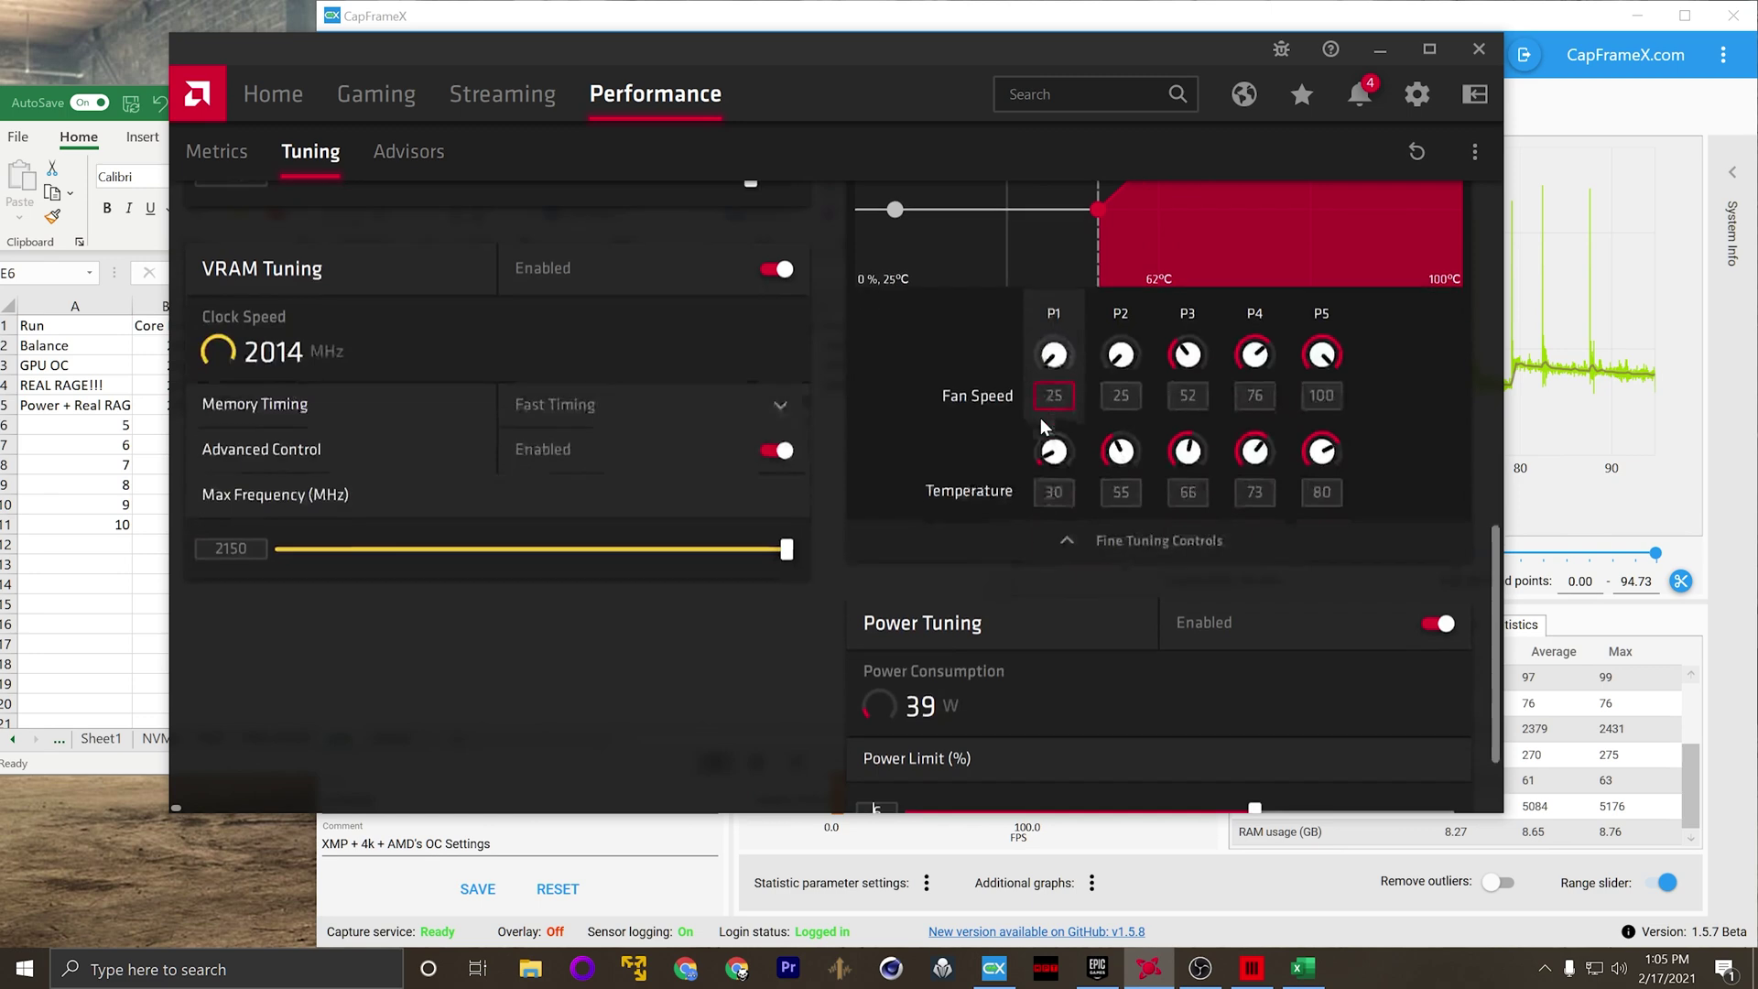
{"action": "left_click_drag", "start_coordinate": [1239, 696], "coordinate": [1295, 700]}
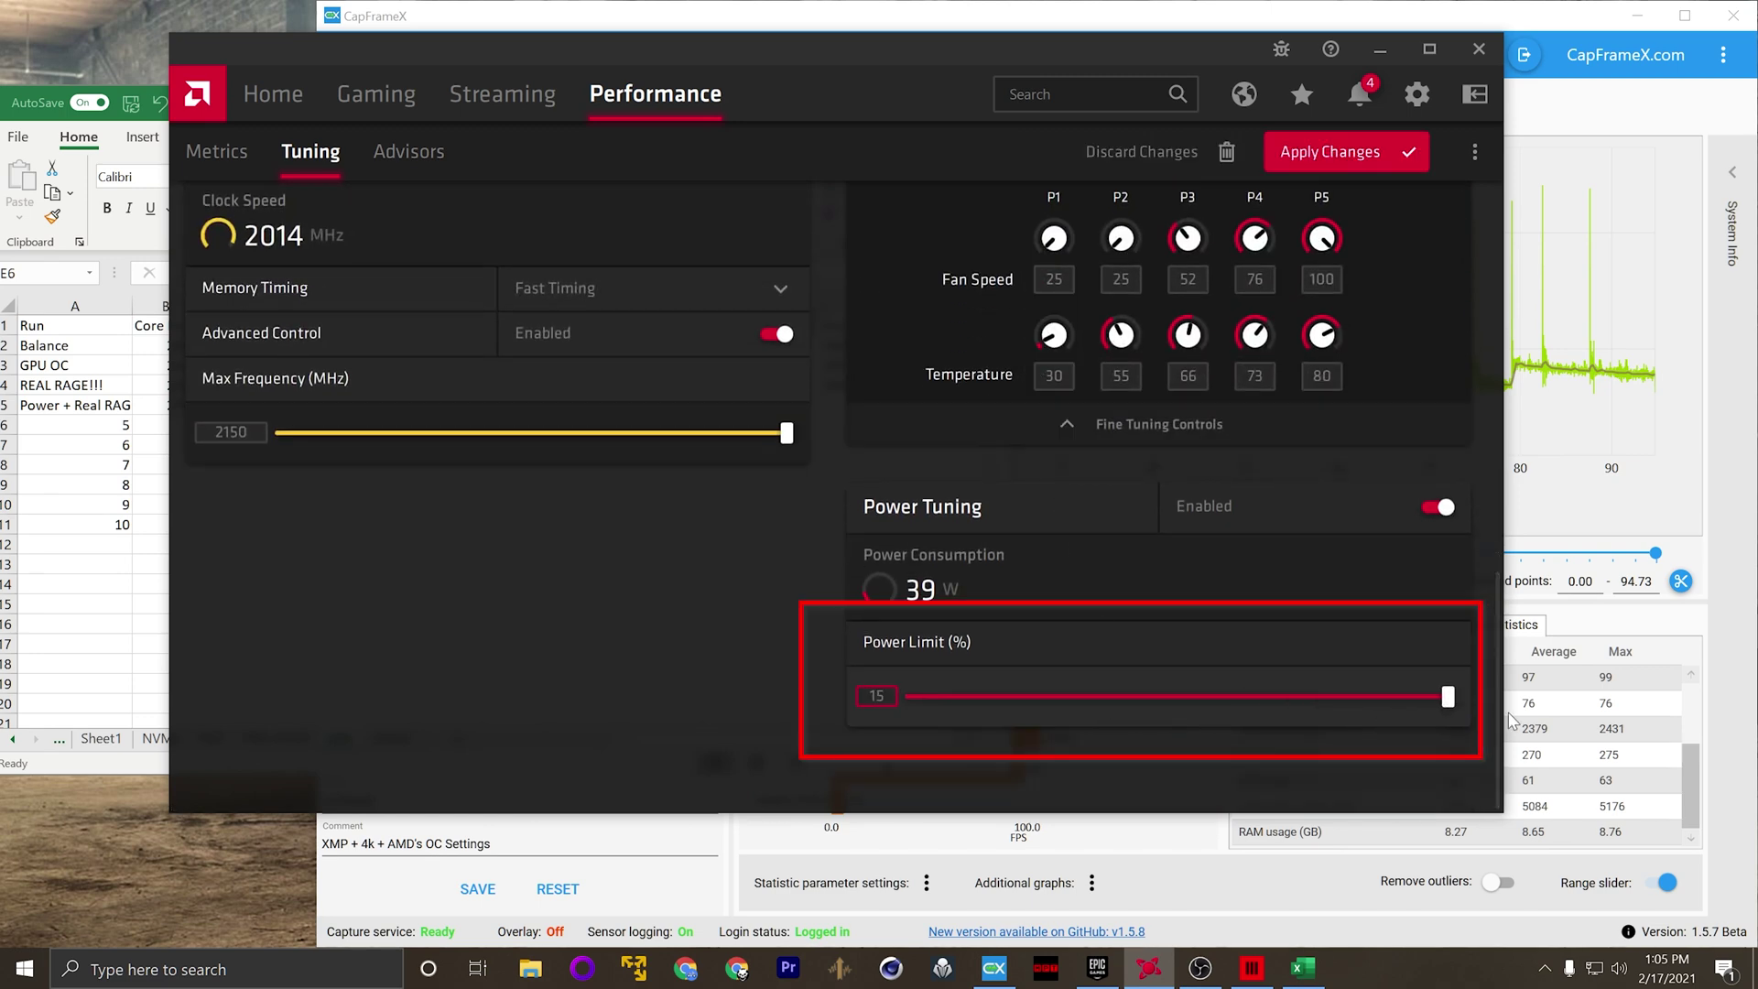
{"action": "left_click", "coordinate": [1351, 155]}
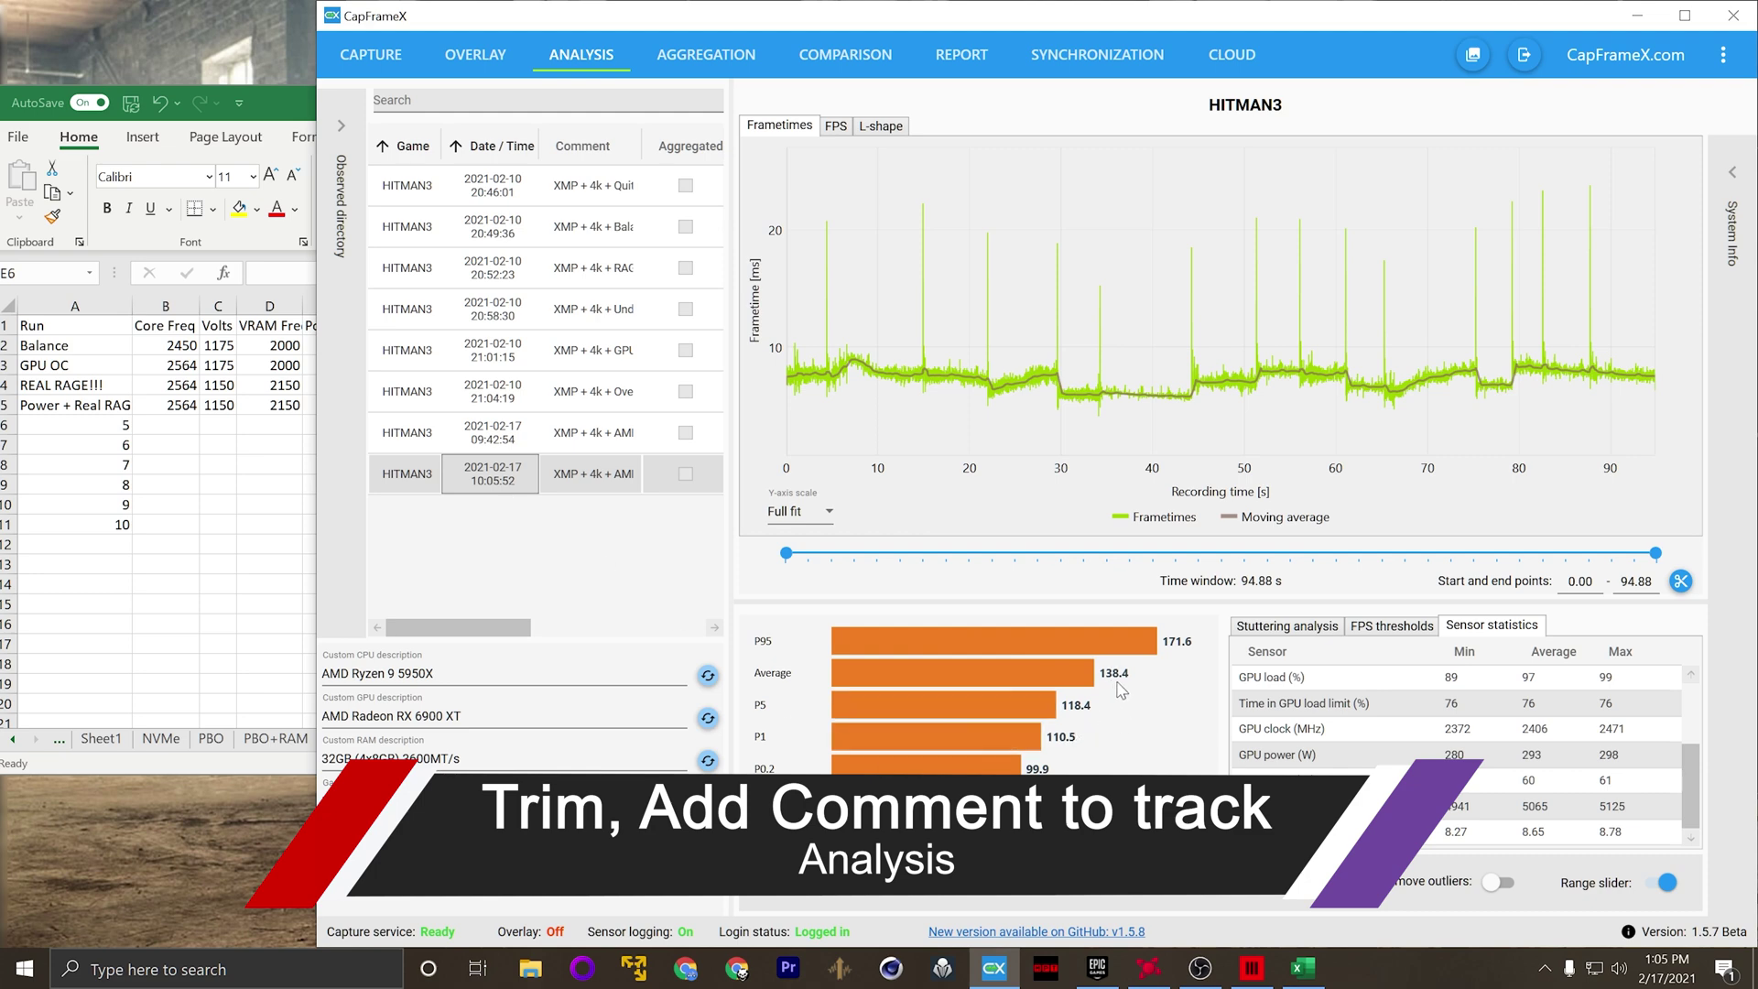
Step: Enter 138.4 FPS, 97 %Used, 76 in load and 60 temperature for Power + Real RAGE
{"action": "key", "text": "alt+Tab"}
{"action": "left_click", "coordinate": [462, 406]}
{"action": "type", "text": "138.4"}
{"action": "key", "text": "Tab"}
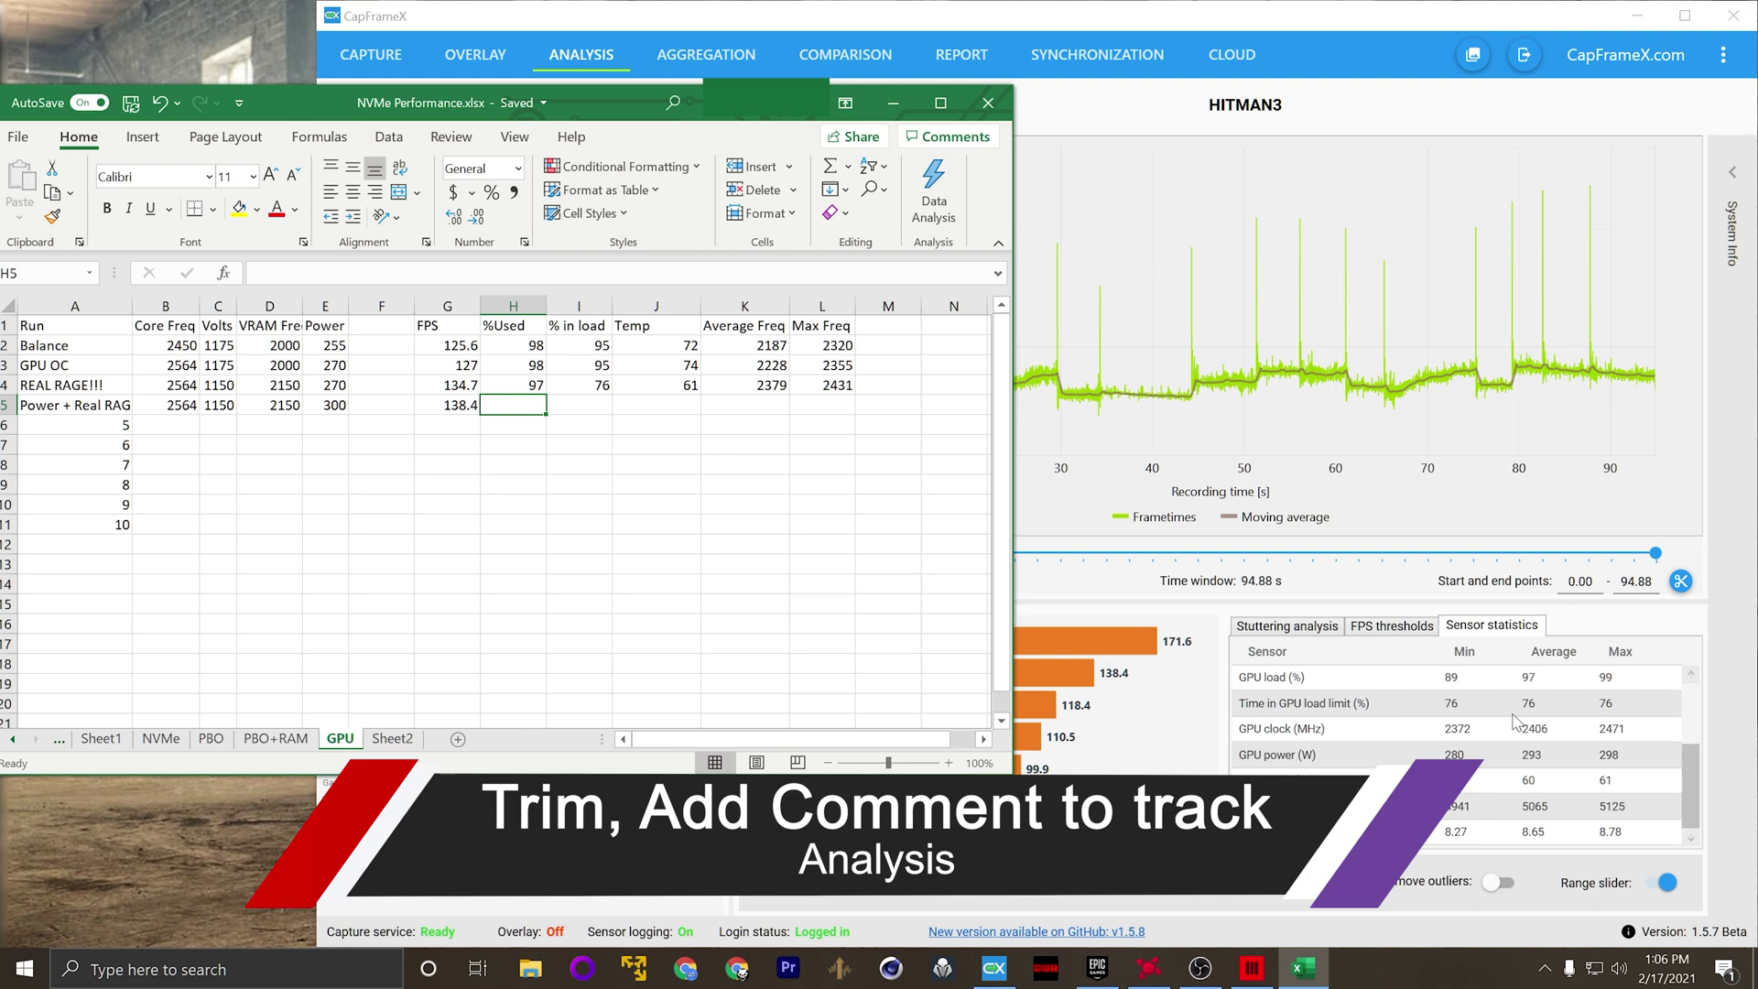
{"action": "type", "text": "97"}
{"action": "key", "text": "Tab"}
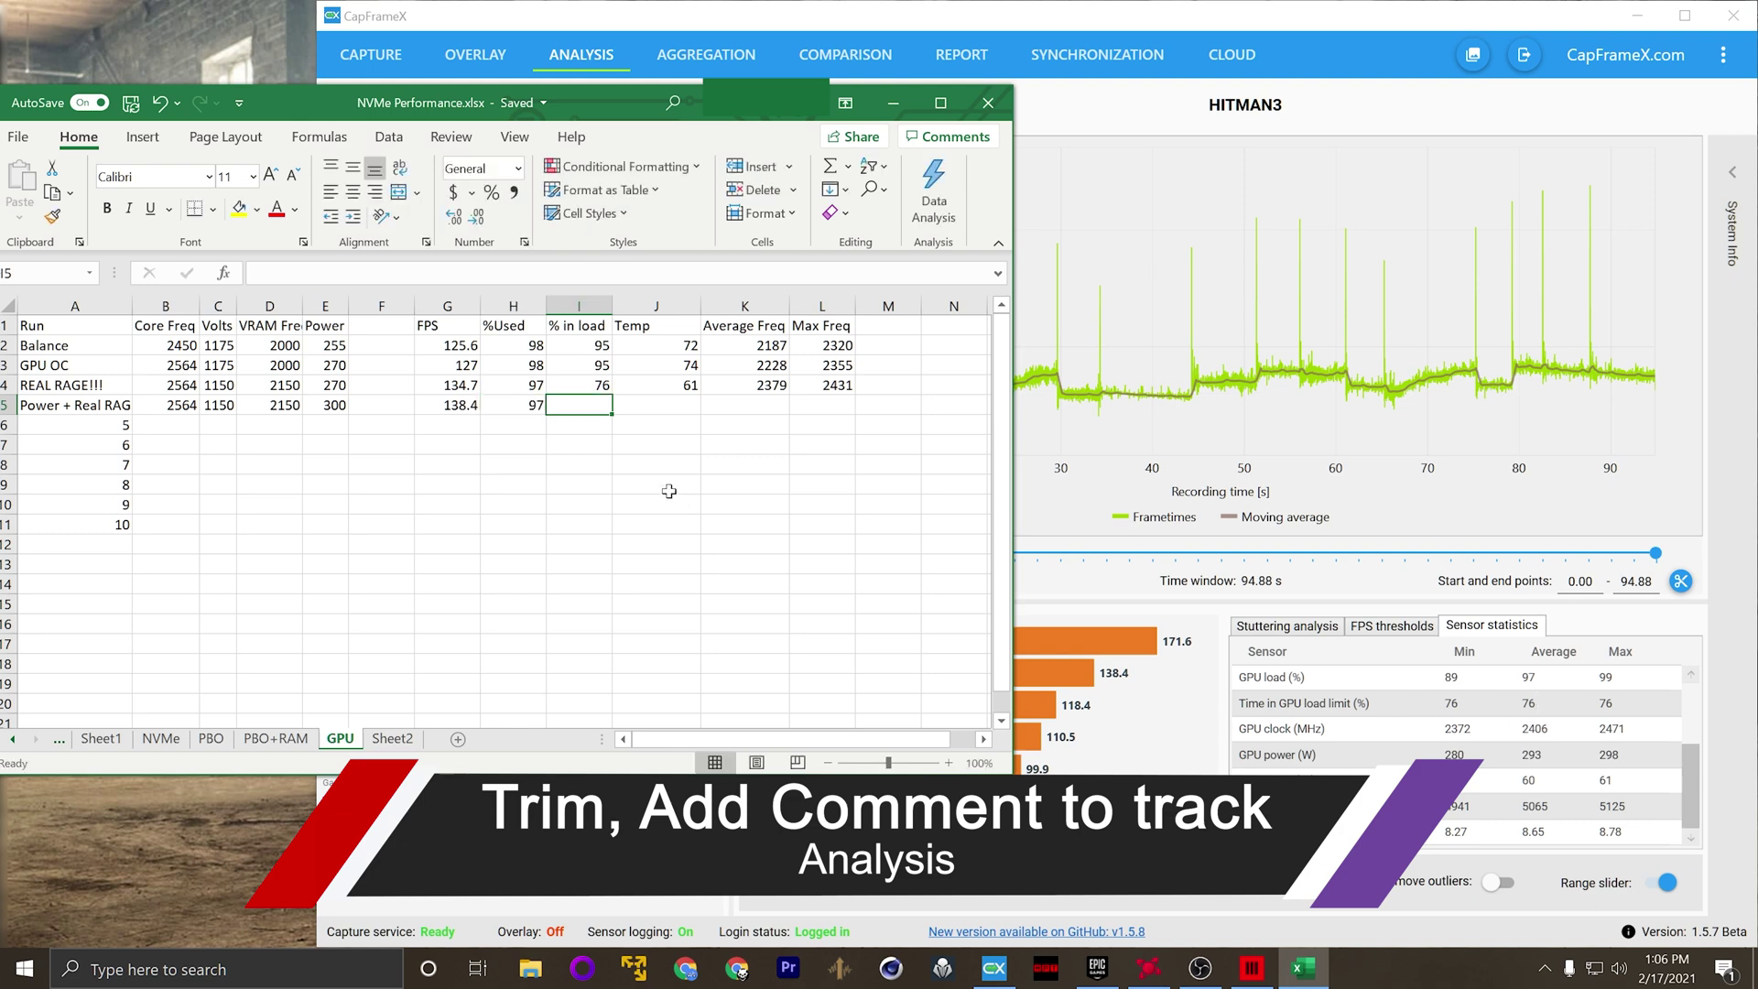
{"action": "type", "text": "76"}
{"action": "key", "text": "Tab"}
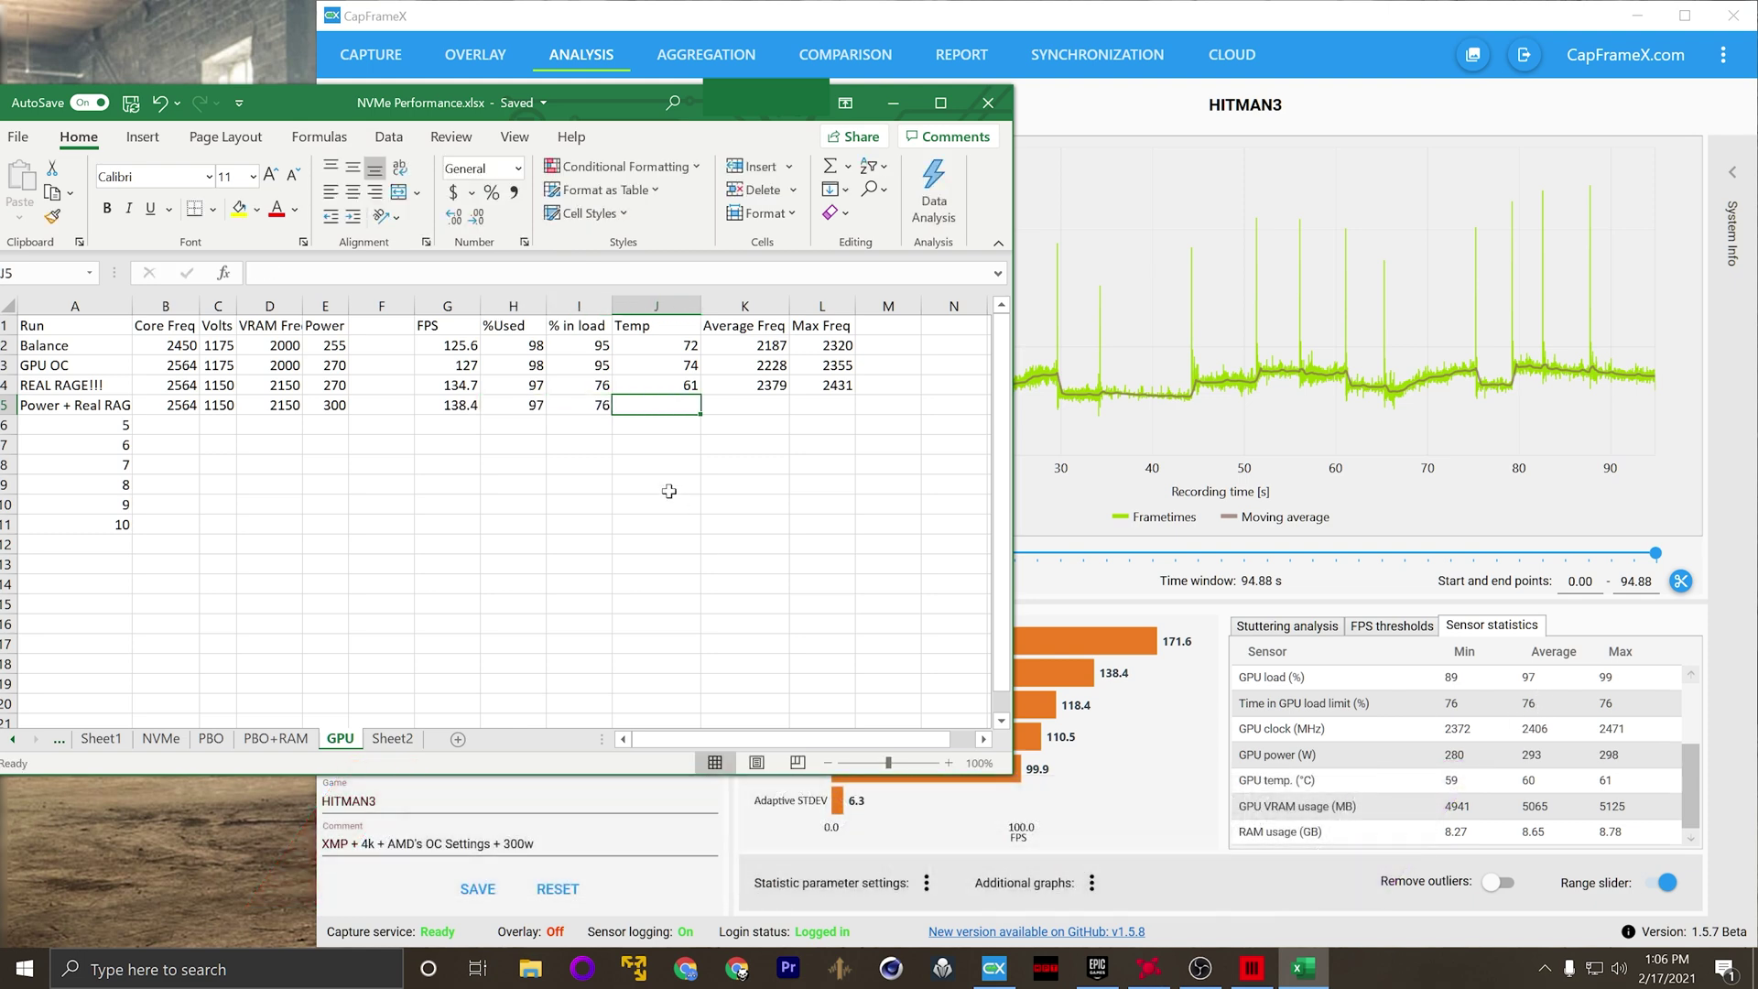
{"action": "type", "text": "60"}
{"action": "key", "text": "Return"}
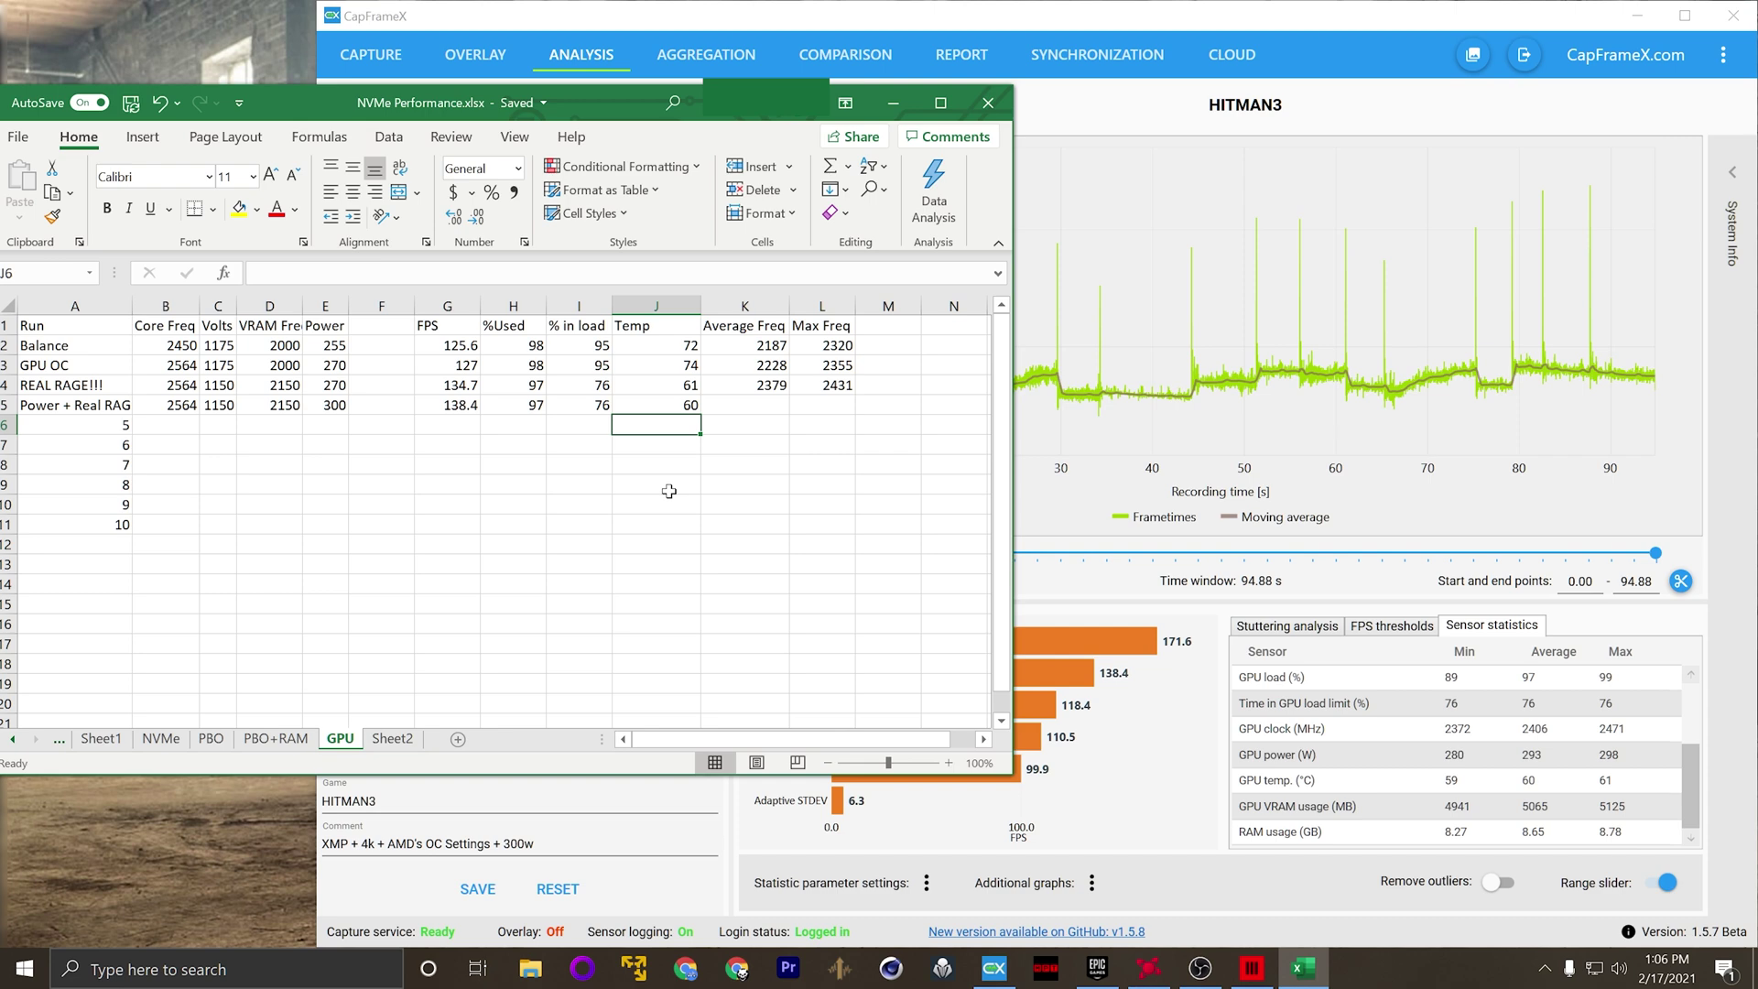
Step: Enter average frequency 2406 and max frequency 2471 in K5 and L5
{"action": "key", "text": "Up"}
{"action": "key", "text": "Right"}
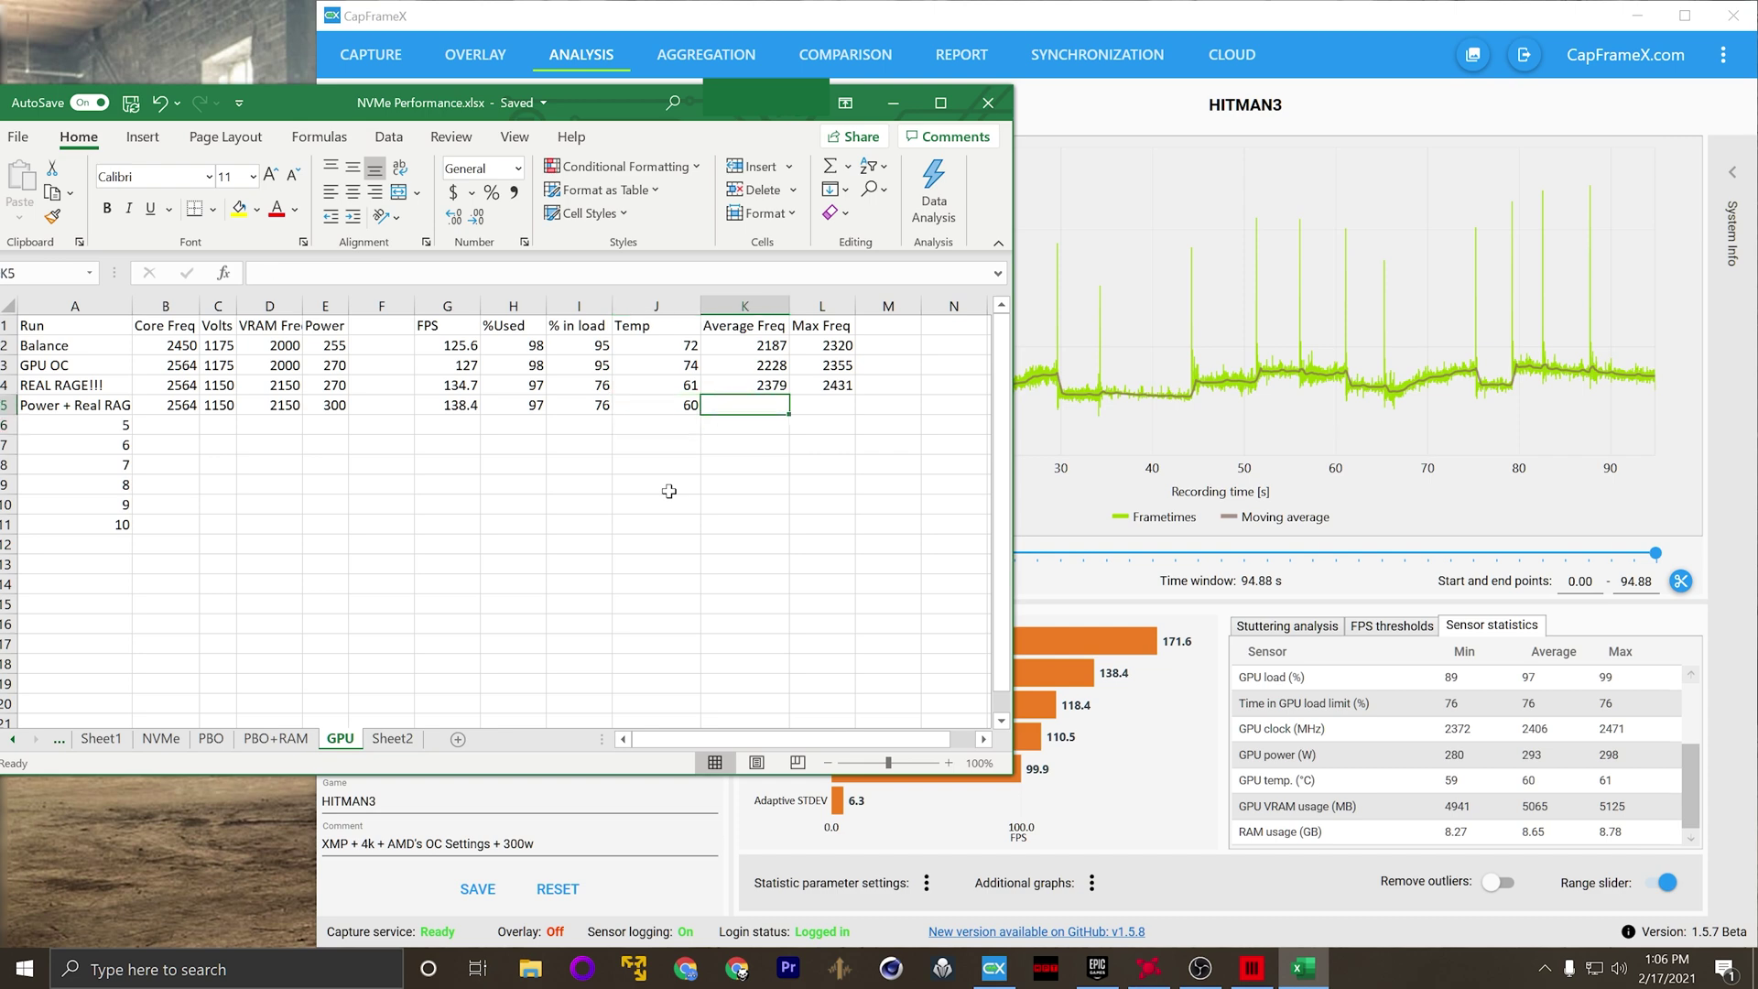
{"action": "type", "text": "2406"}
{"action": "key", "text": "Tab"}
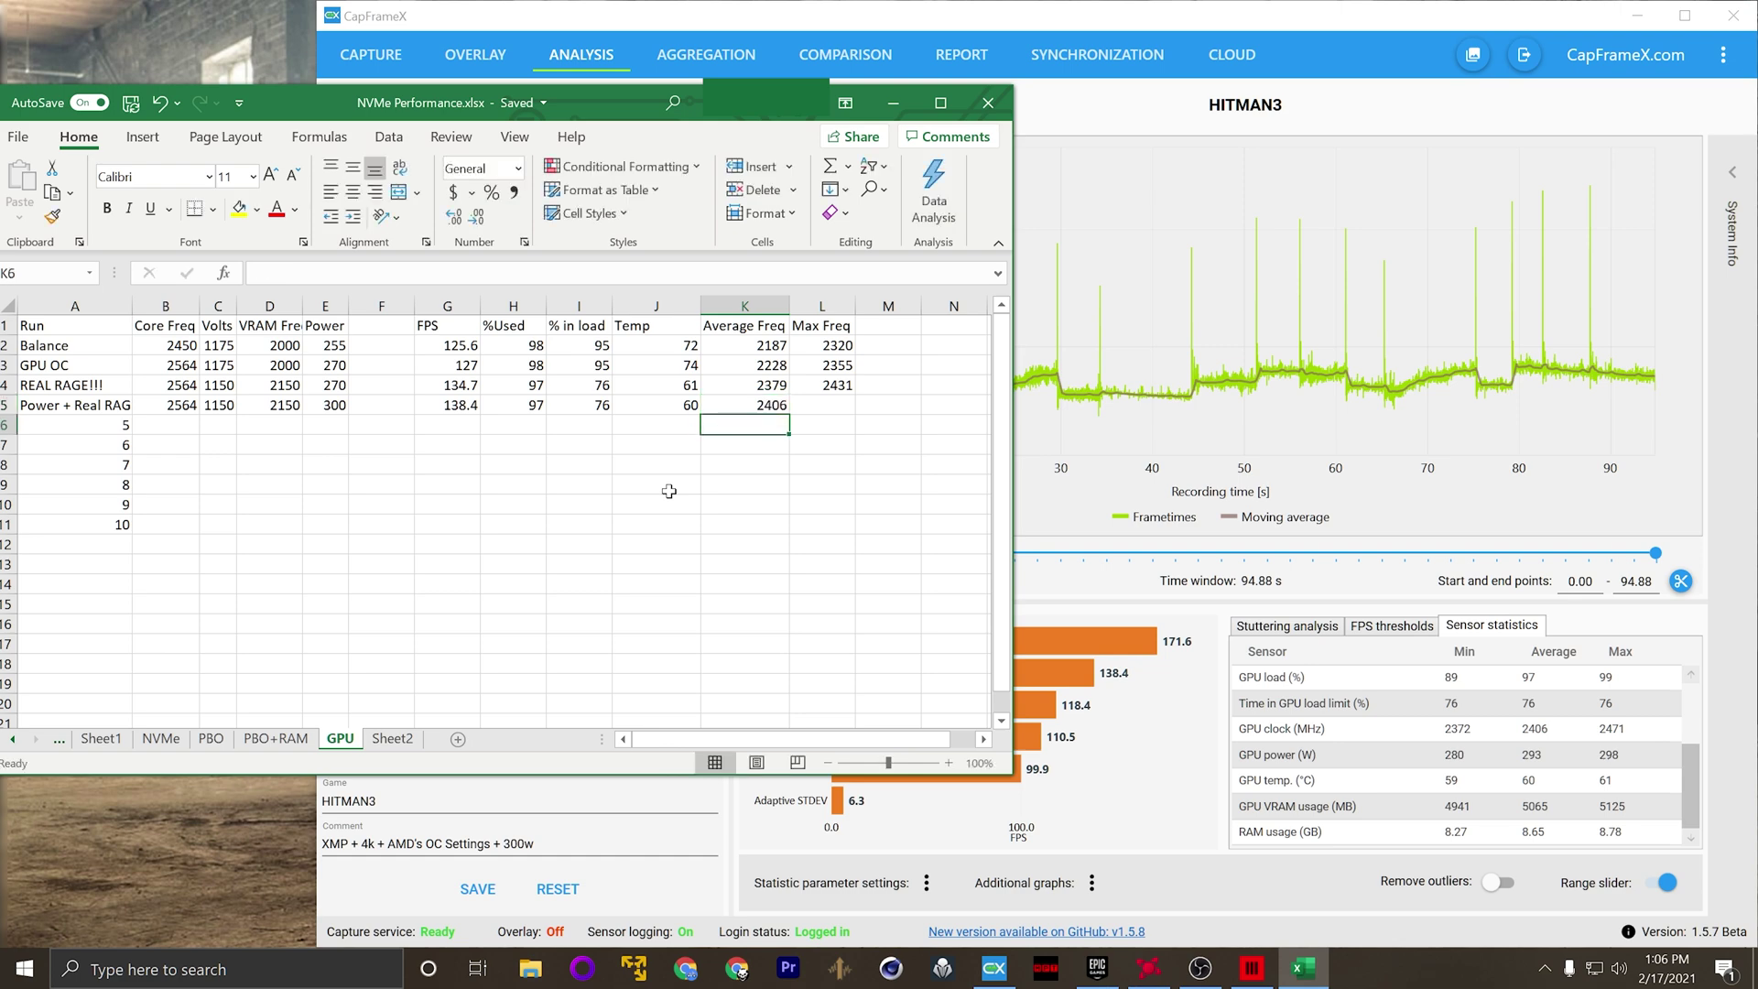
{"action": "type", "text": "0"}
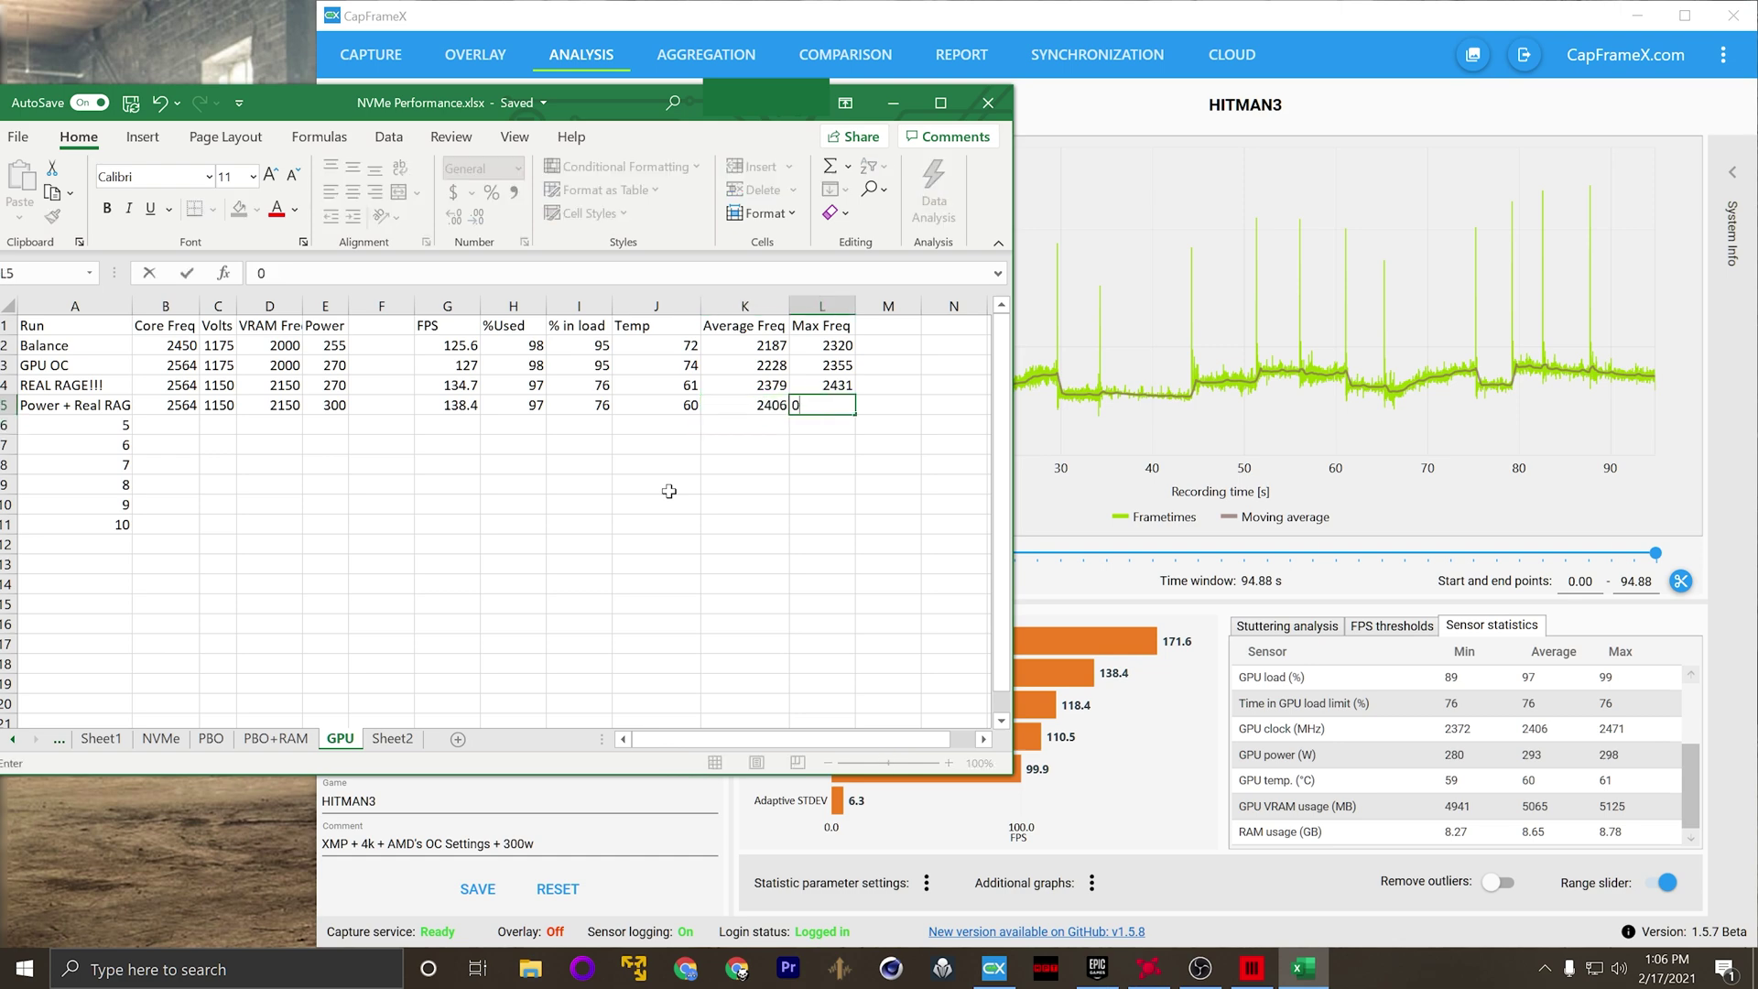
{"action": "key", "text": "BackSpace"}
{"action": "type", "text": "2471"}
{"action": "key", "text": "Return"}
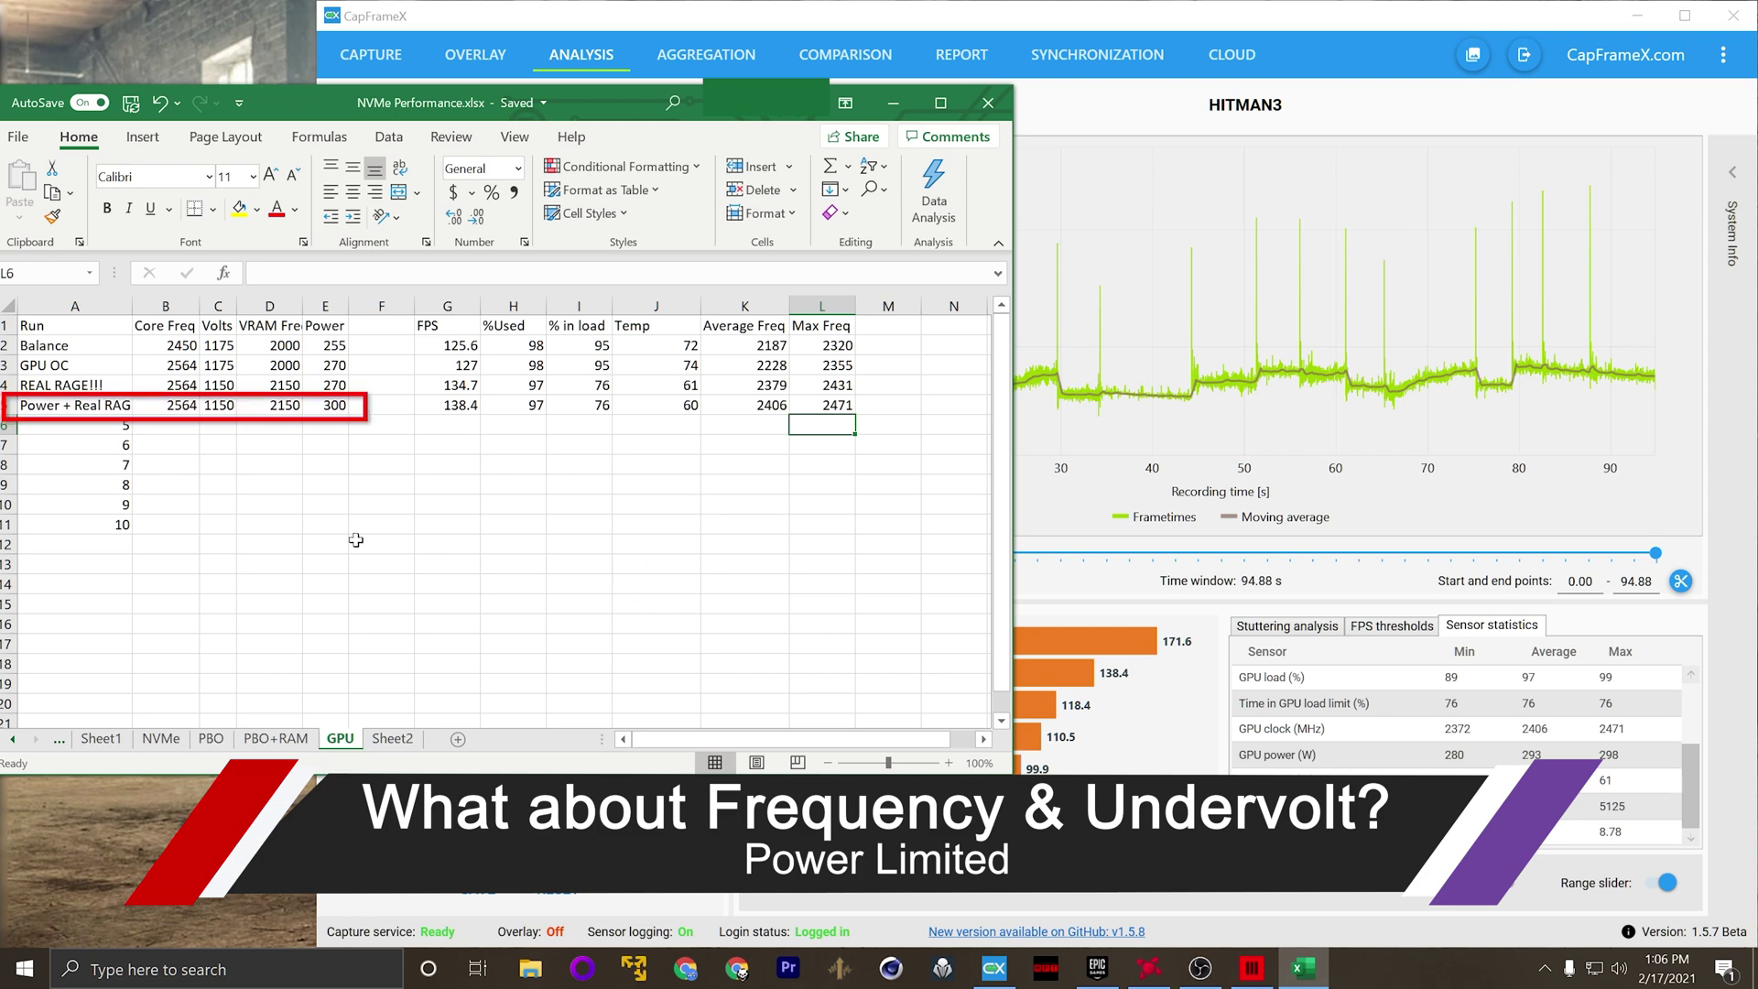
{"action": "left_click", "coordinate": [174, 405]}
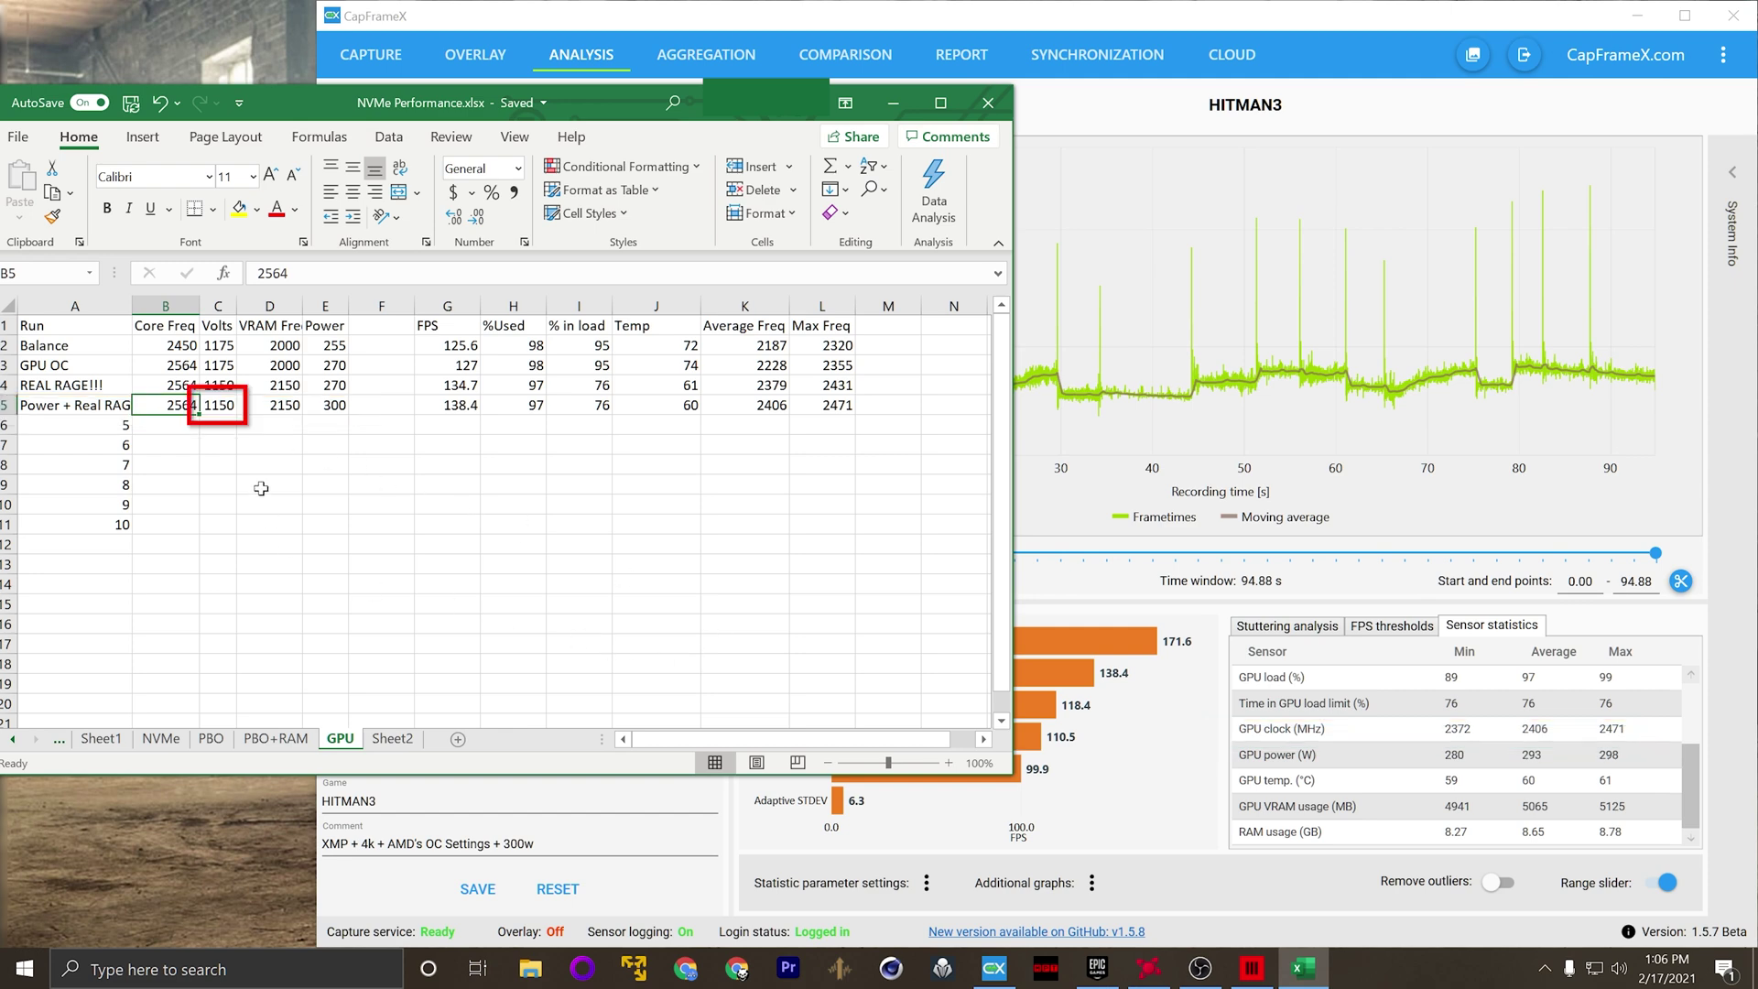
{"action": "key", "text": "Right"}
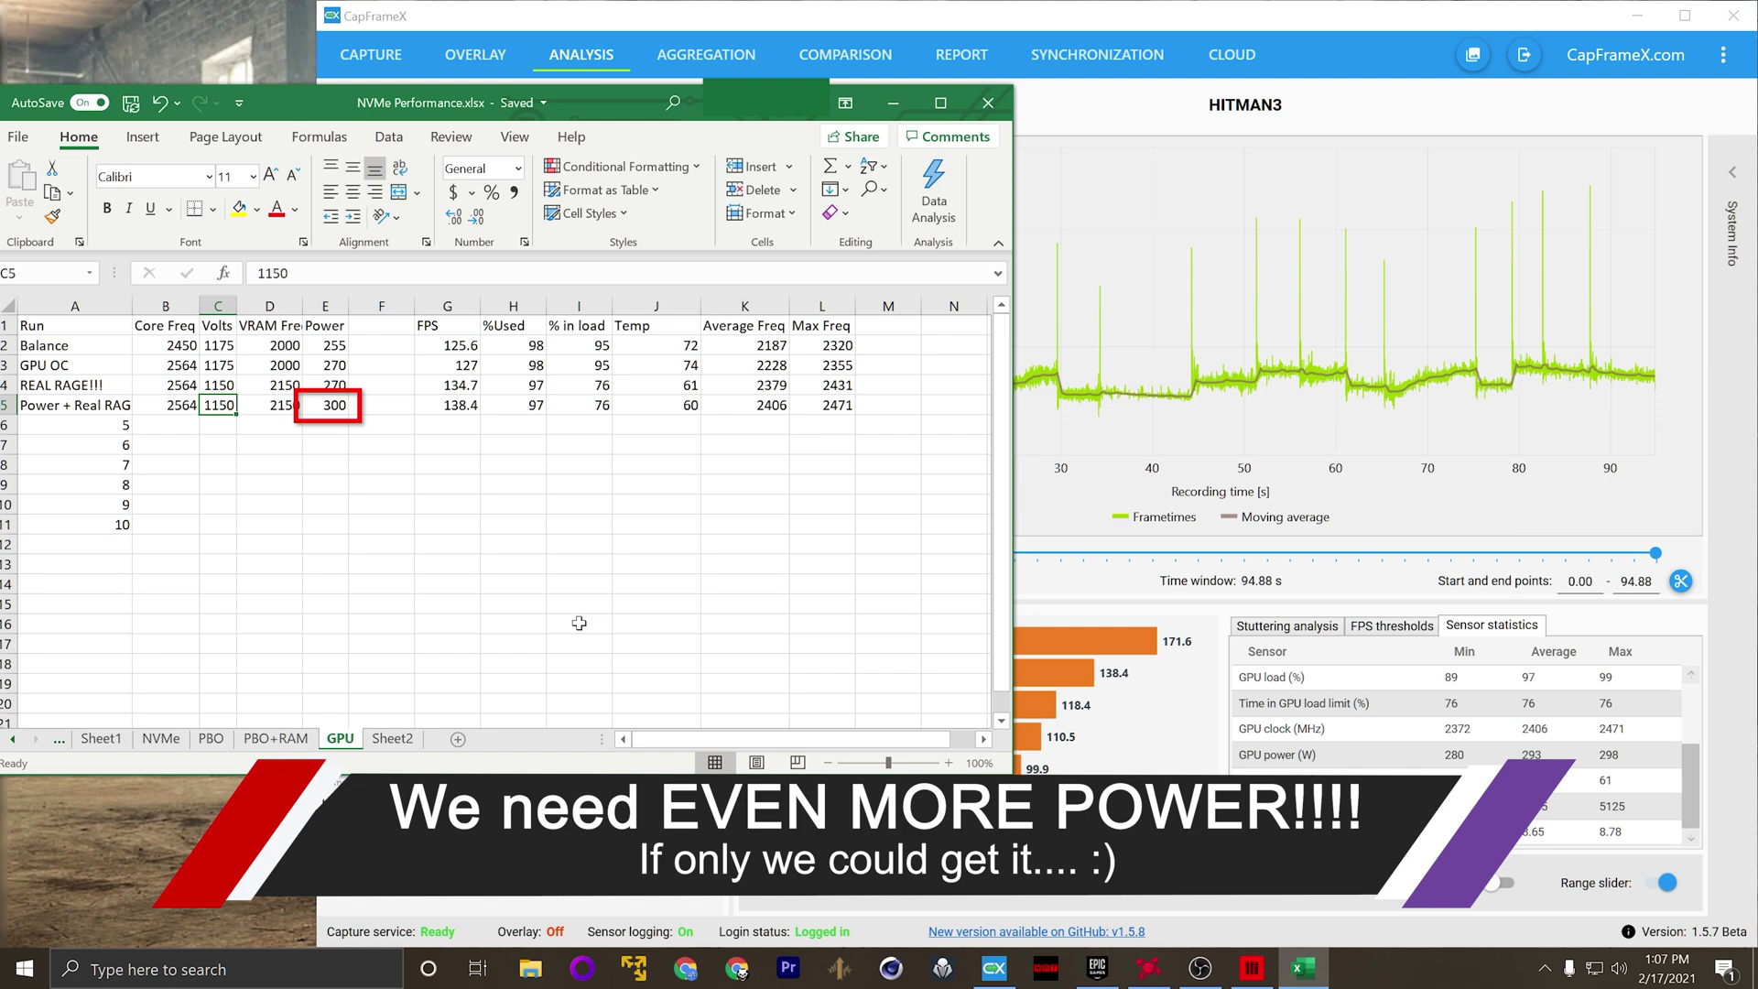
{"action": "left_click", "coordinate": [330, 406]}
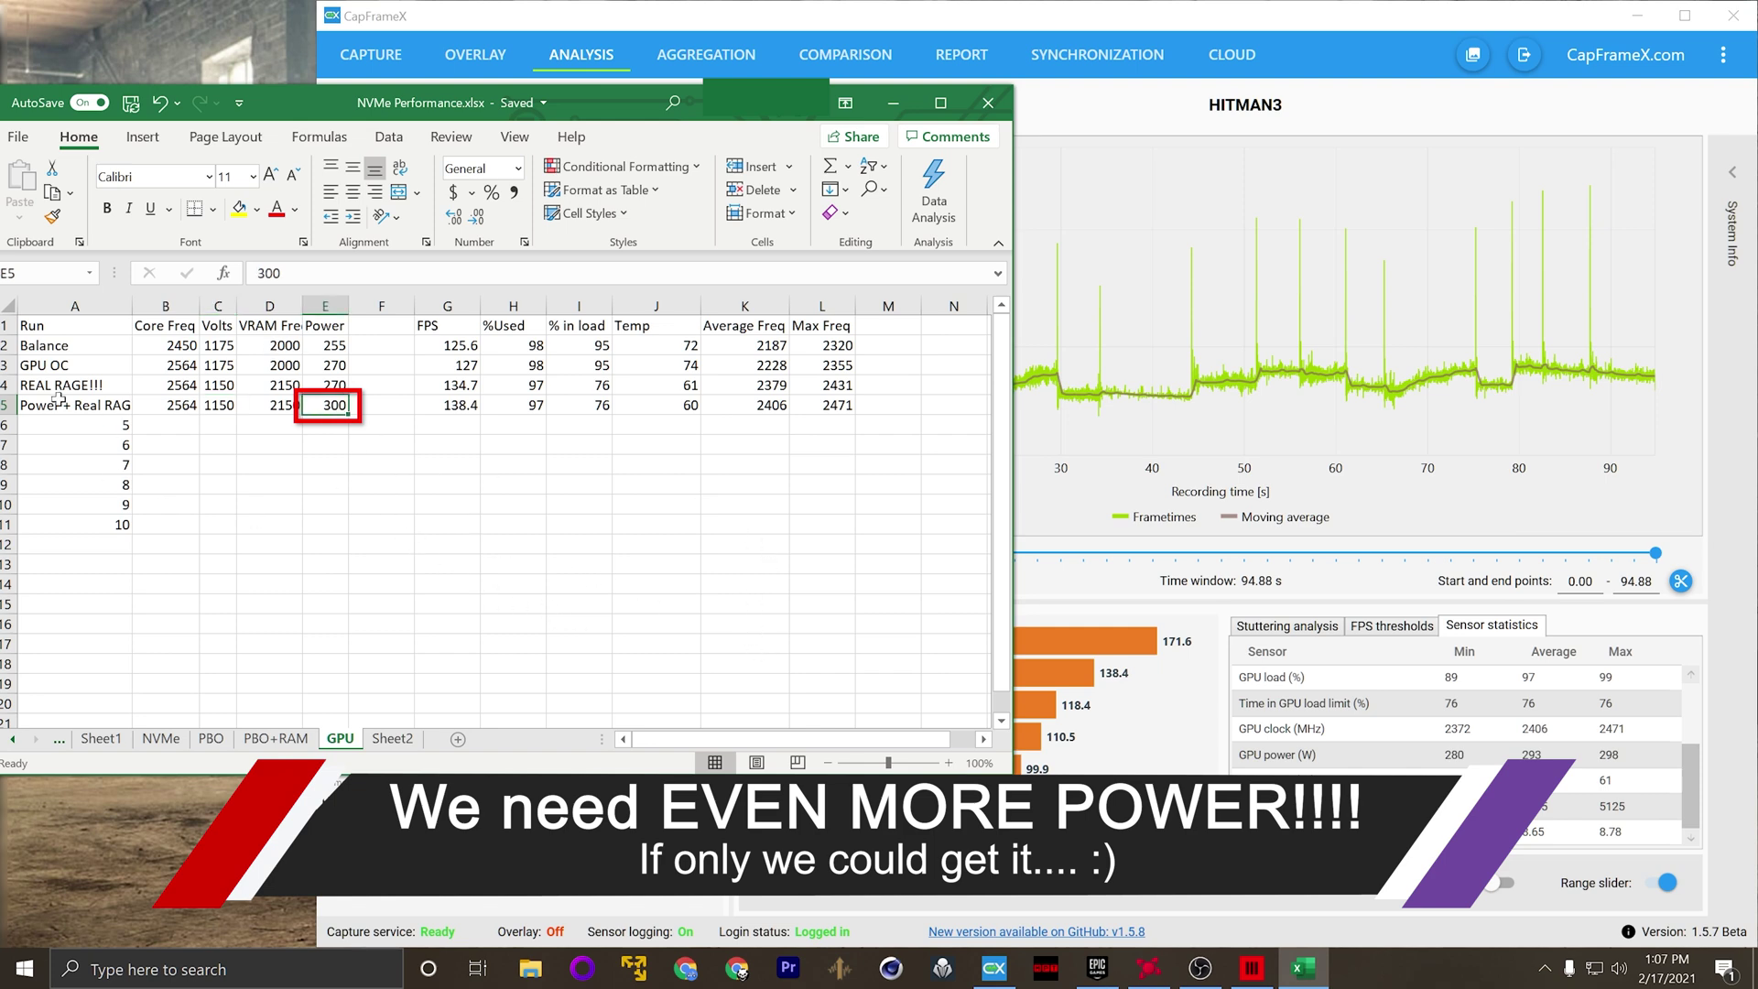
{"action": "left_click_drag", "start_coordinate": [57, 401], "coordinate": [838, 408]}
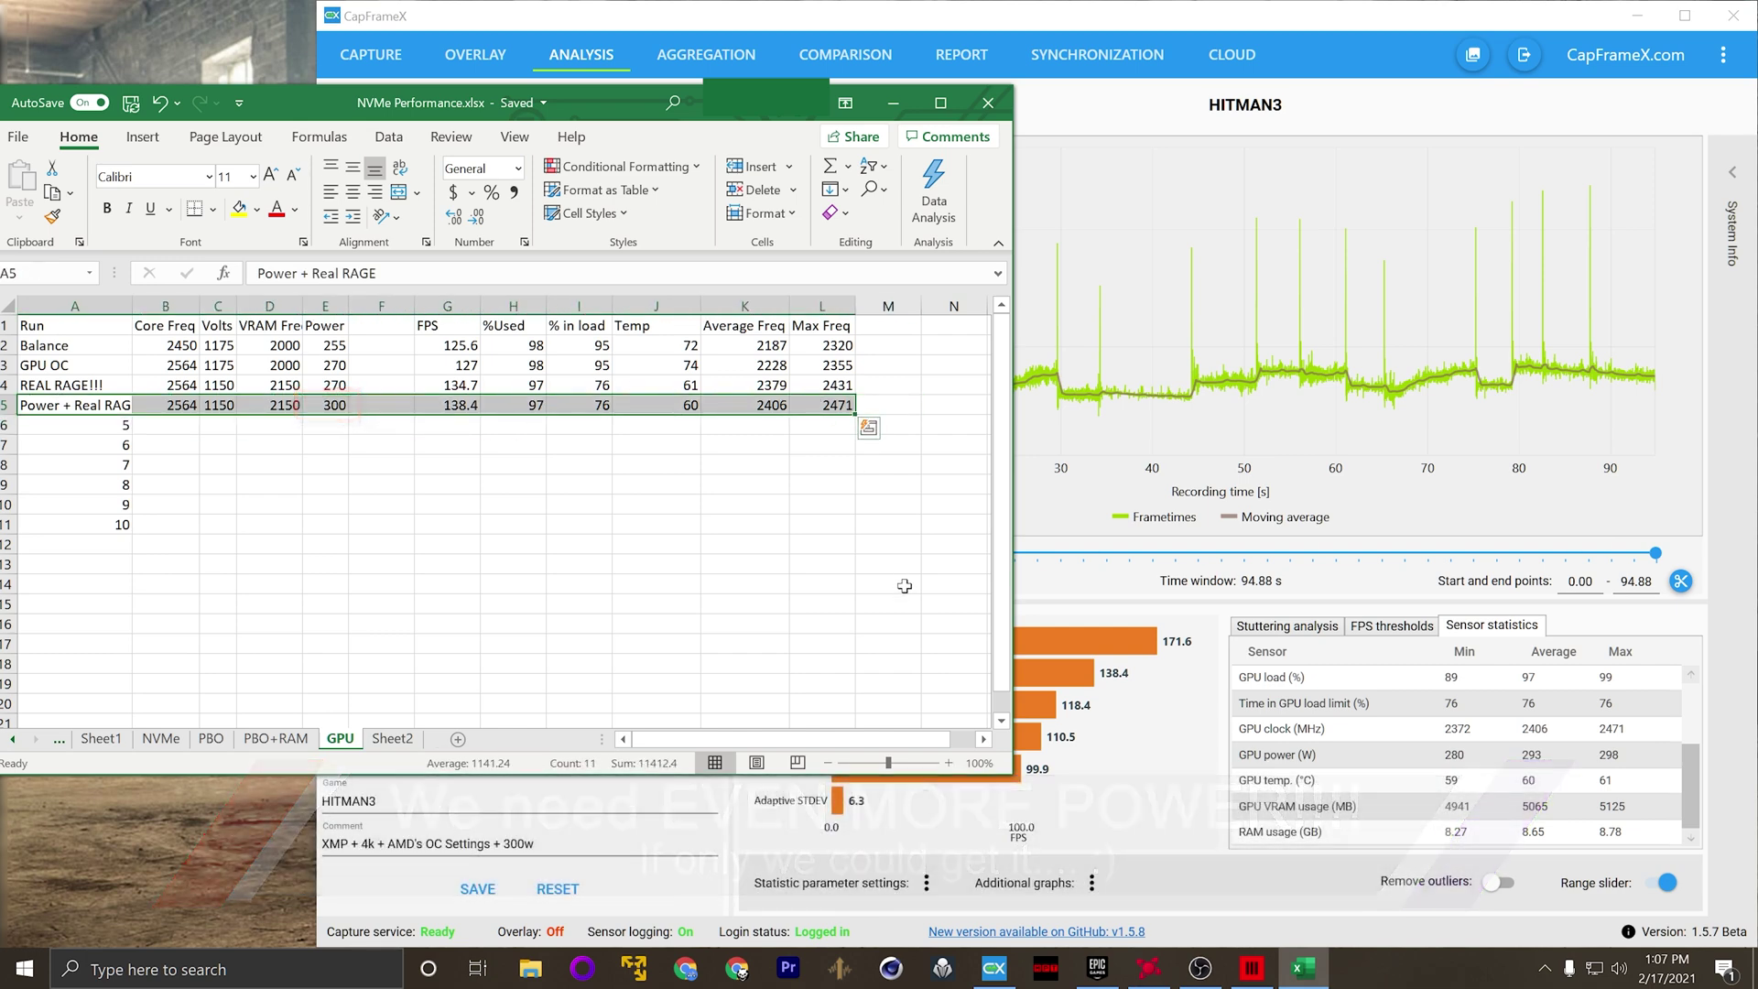
{"action": "left_click", "coordinate": [813, 584]}
{"action": "left_click", "coordinate": [453, 409]}
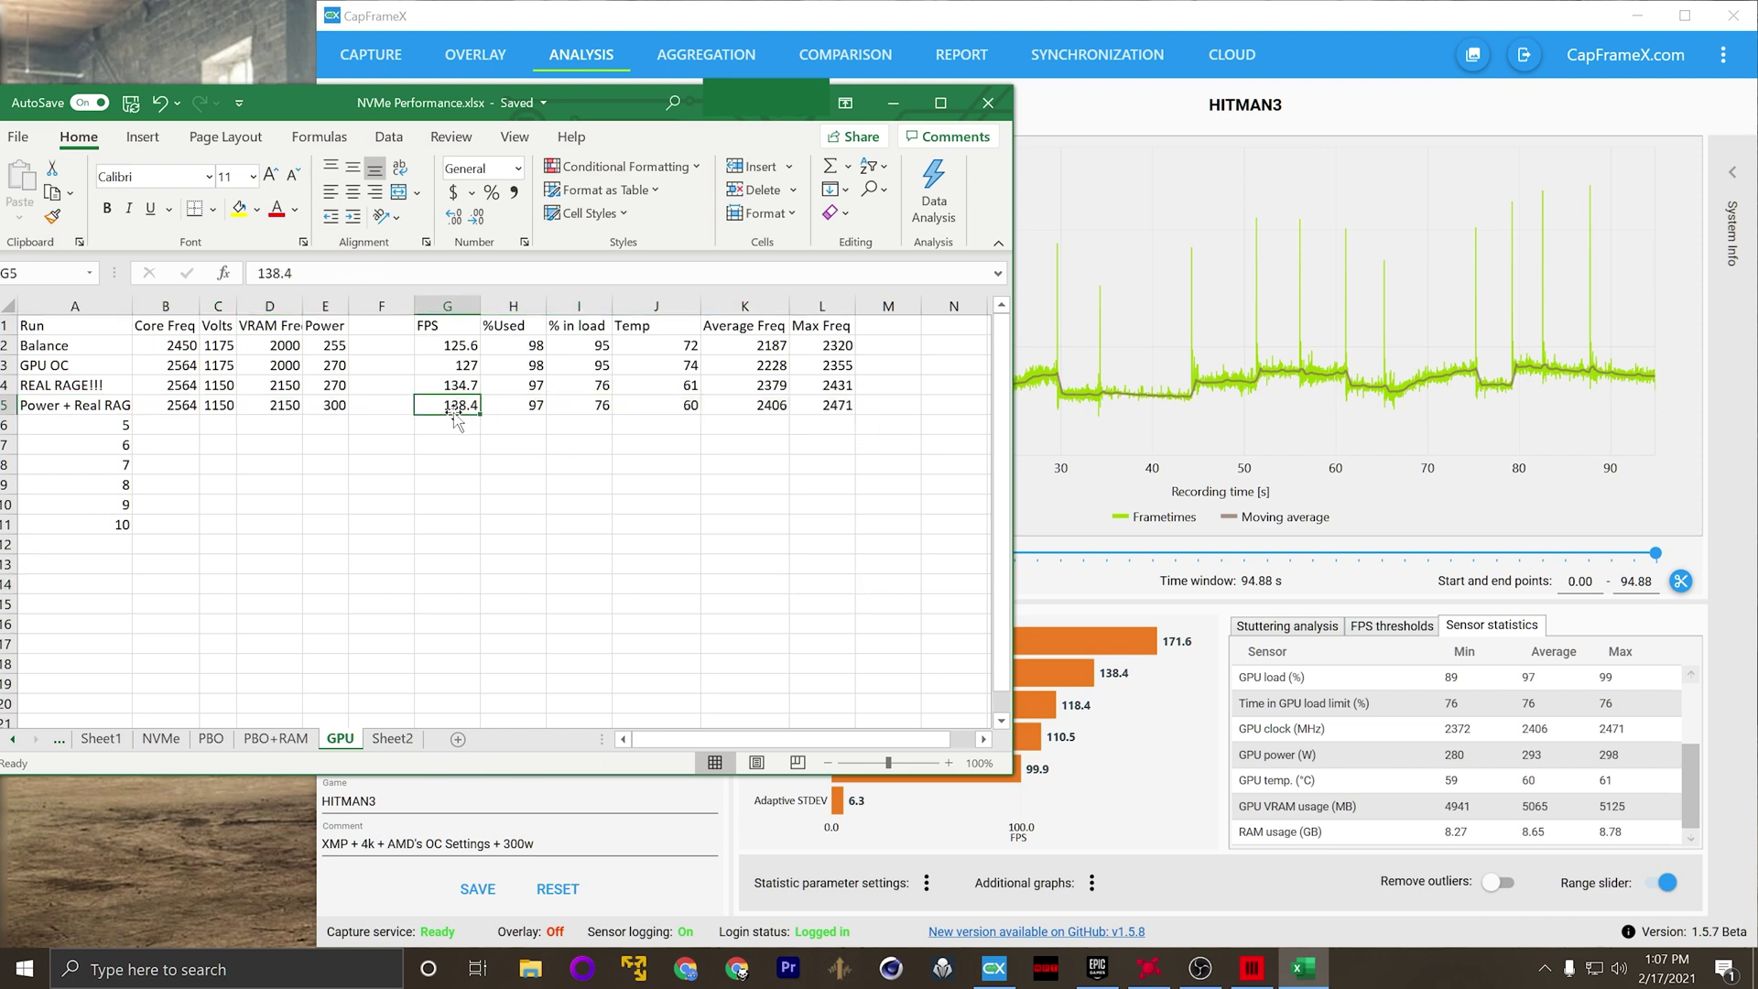
{"action": "left_click", "coordinate": [428, 349]}
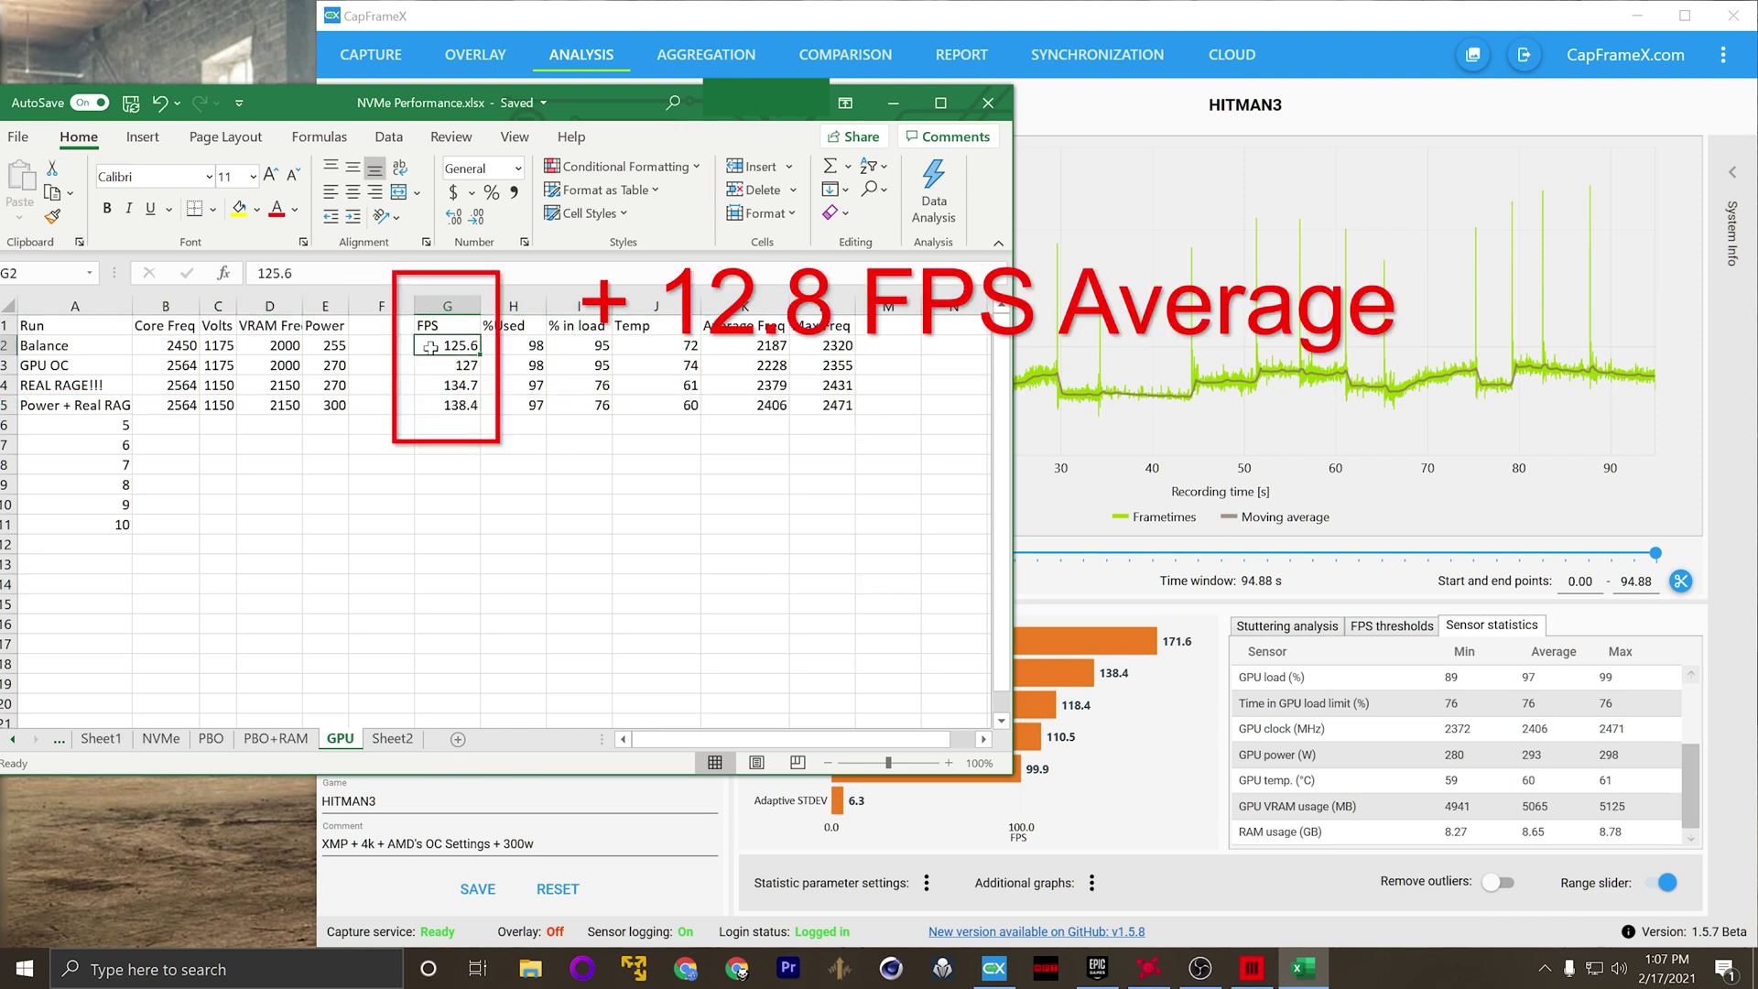
{"action": "left_click", "coordinate": [455, 413]}
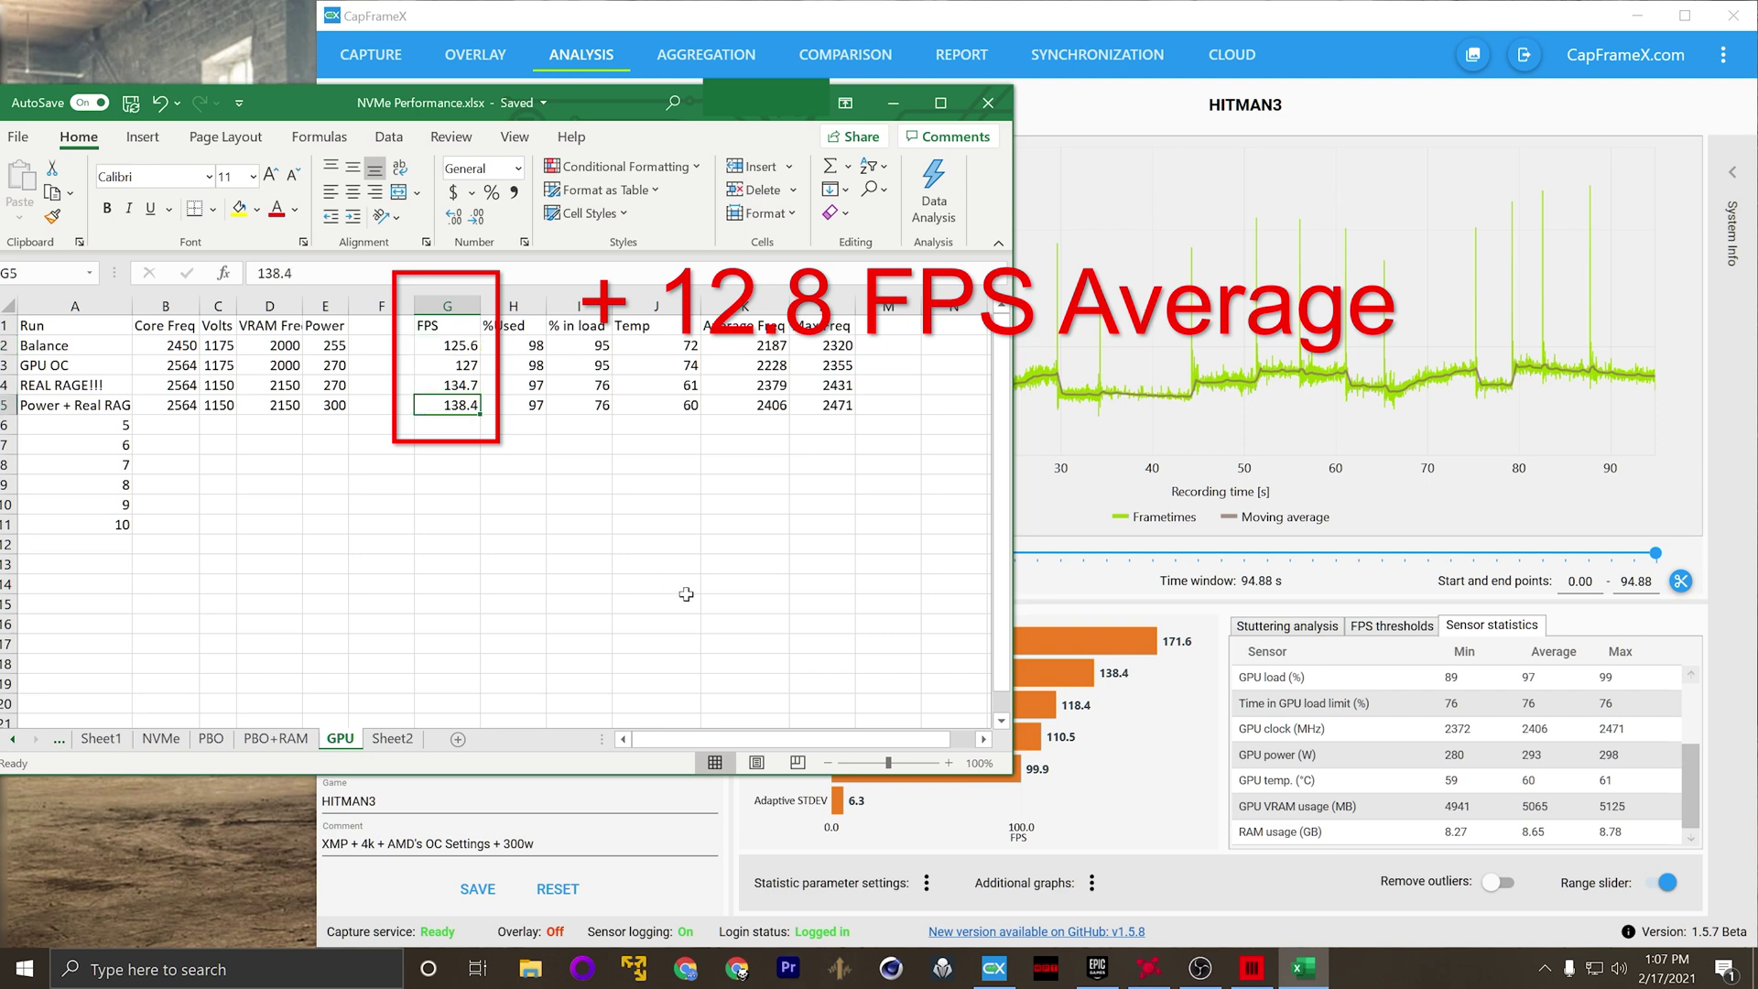